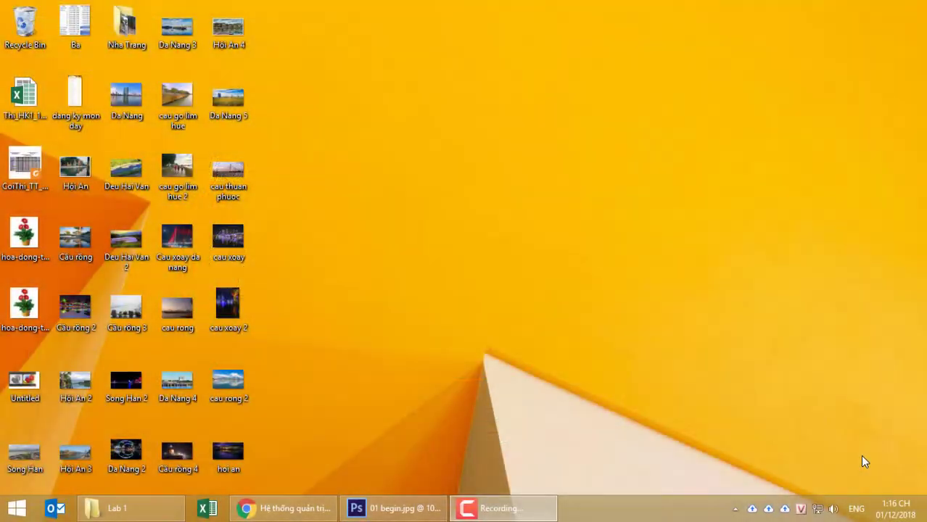
# Compare the 01 begin.jpg source collage with the finished cover, ending on 01 Final.jpg
pyautogui.click(382, 511)
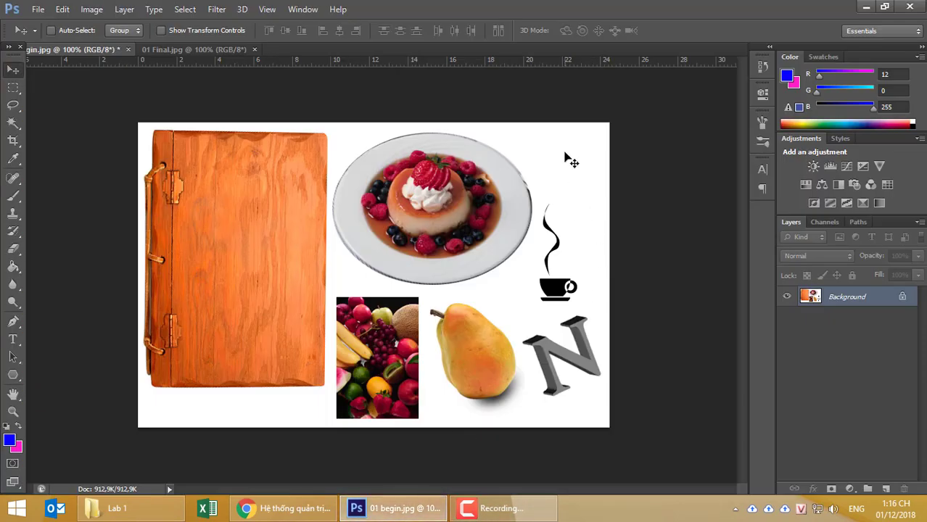
pyautogui.click(216, 52)
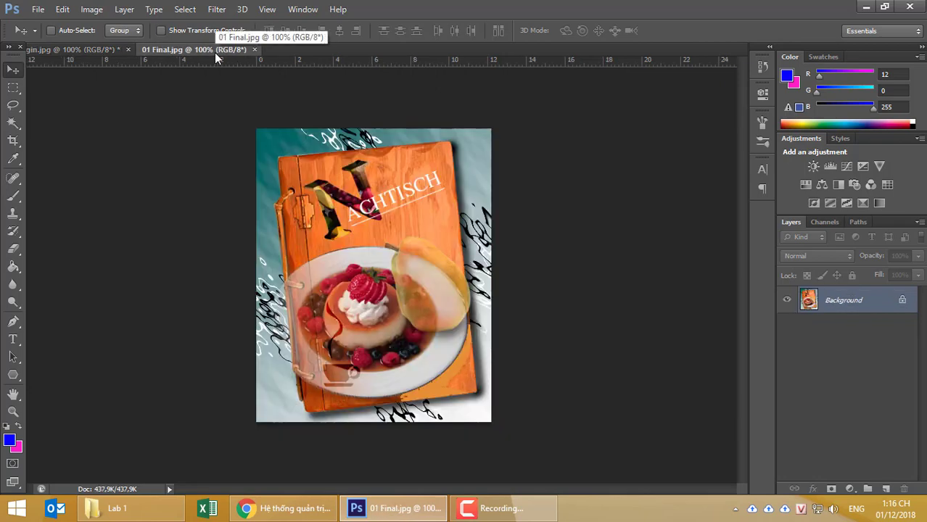
pyautogui.click(81, 51)
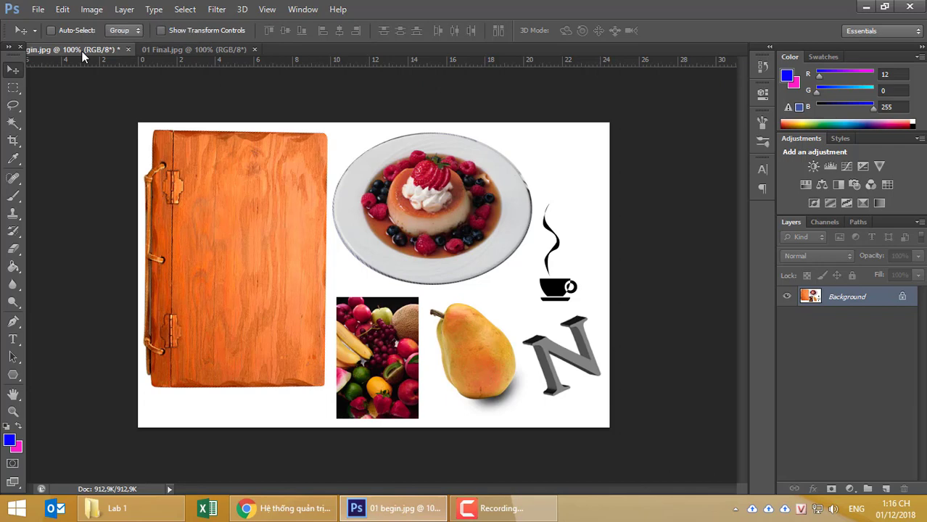
pyautogui.click(153, 54)
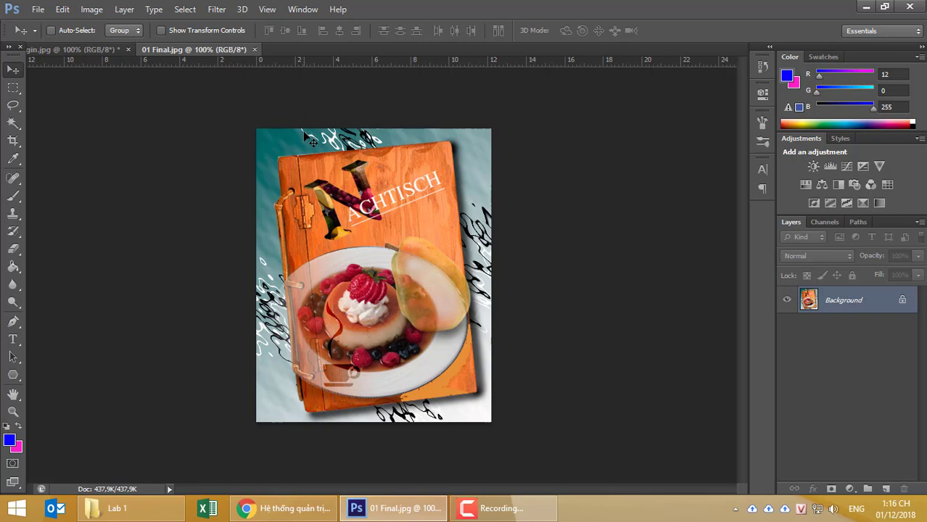
# Create a new document using the 01 Final.jpg size preset and add an empty Layer 1
pyautogui.hotkey('ctrl', 'n')
pyautogui.click(428, 138)
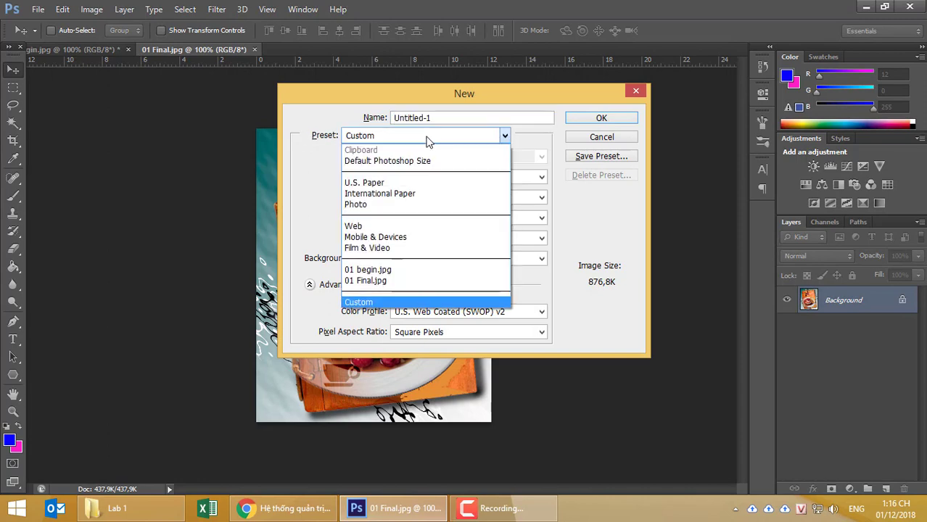
pyautogui.click(370, 280)
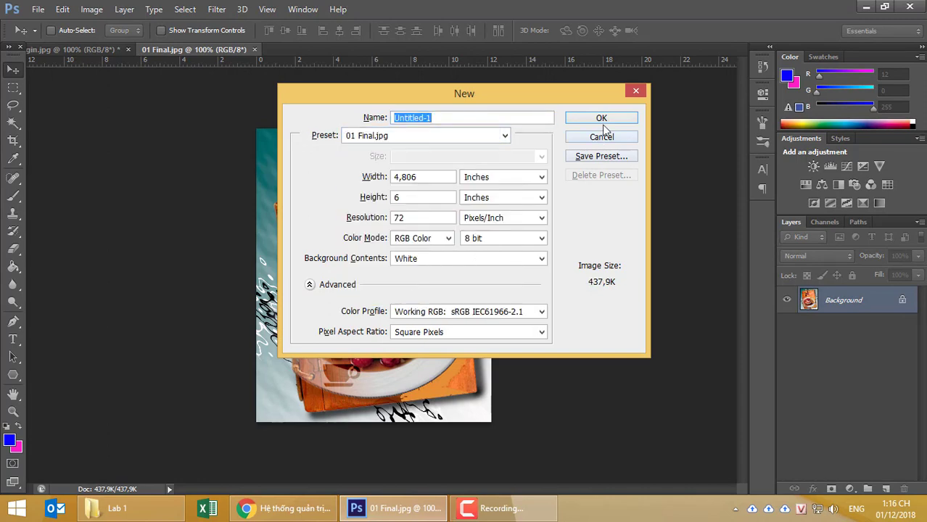
pyautogui.click(601, 119)
pyautogui.click(886, 489)
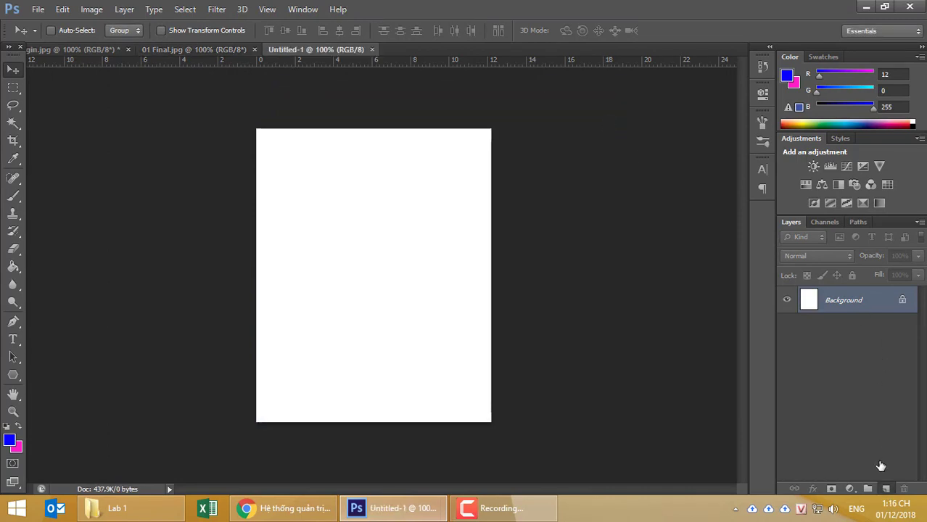
# Sample the cover's top-left teal as the foreground colour, darkened slightly to R44 G92 B92
pyautogui.click(103, 52)
pyautogui.click(168, 50)
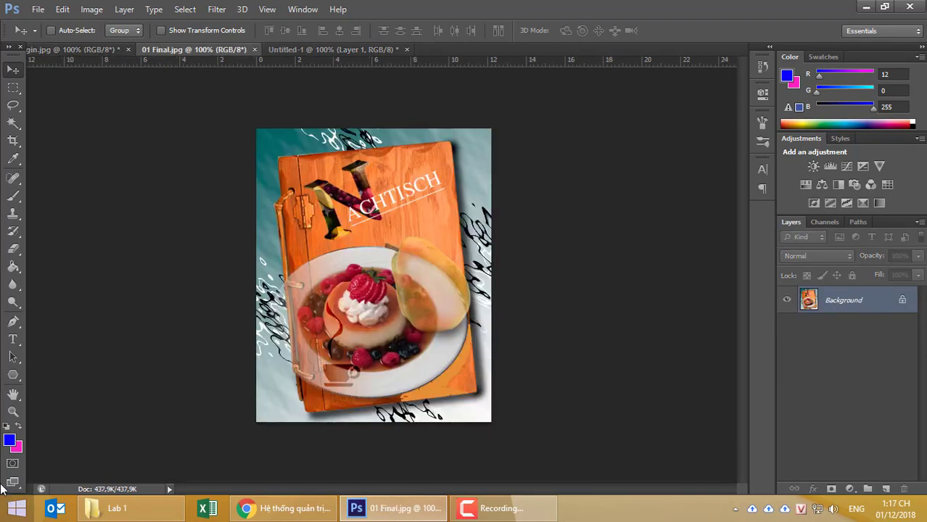
pyautogui.click(9, 439)
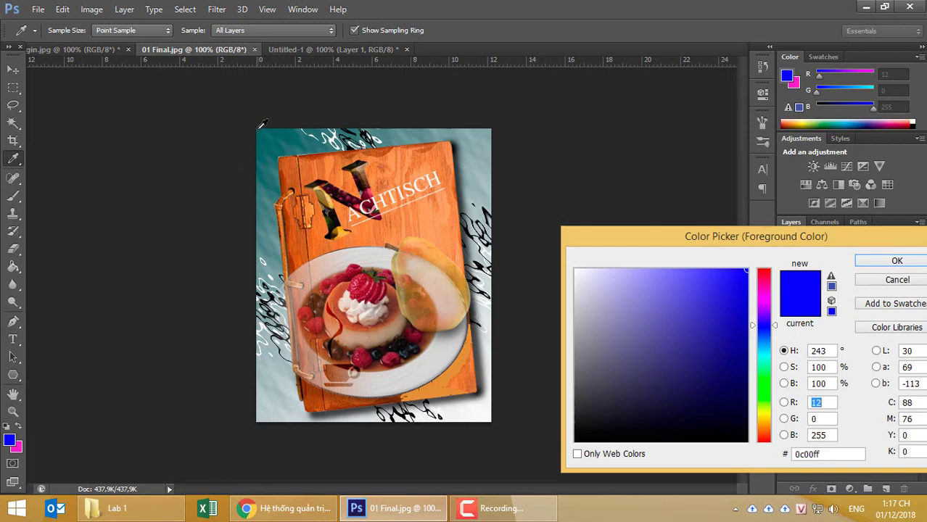
pyautogui.click(262, 129)
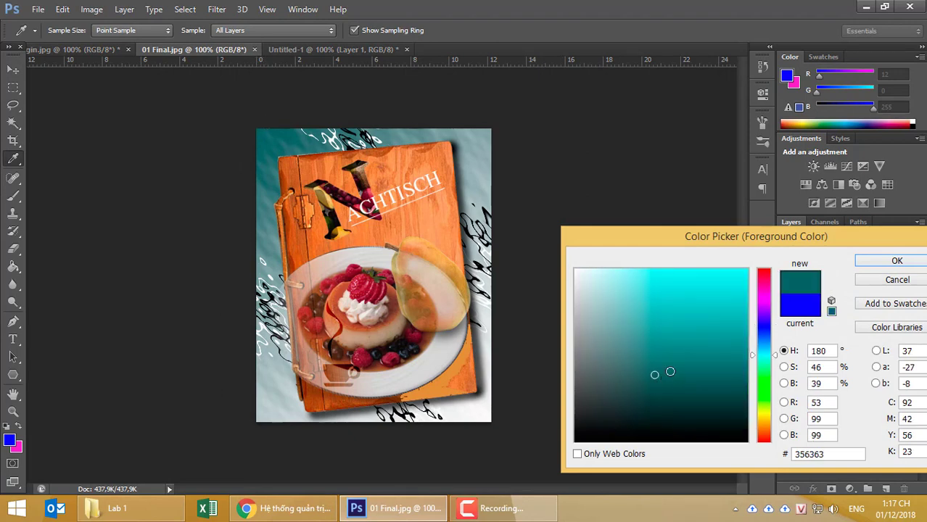
pyautogui.moveTo(668, 372); pyautogui.dragTo(665, 379)
pyautogui.click(864, 262)
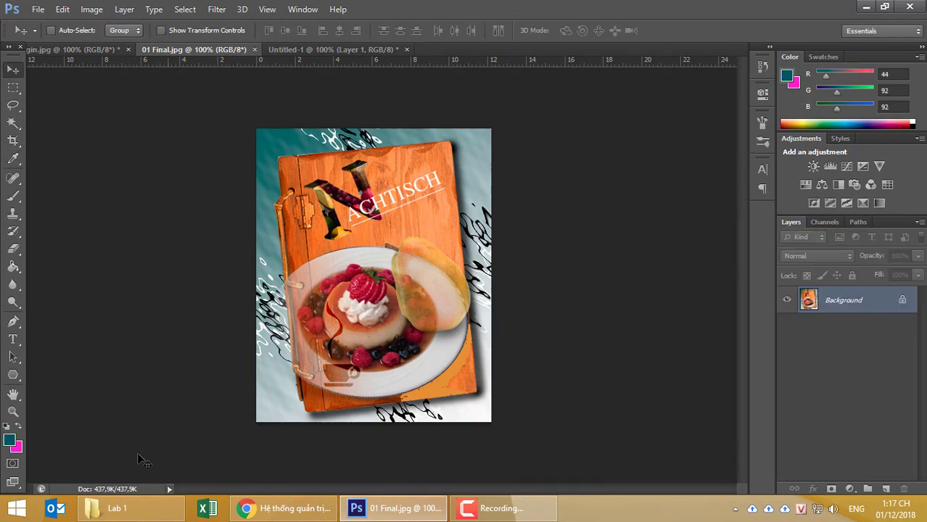
# Sample the near-white from the cover's lower-right corner as the background colour
pyautogui.click(16, 447)
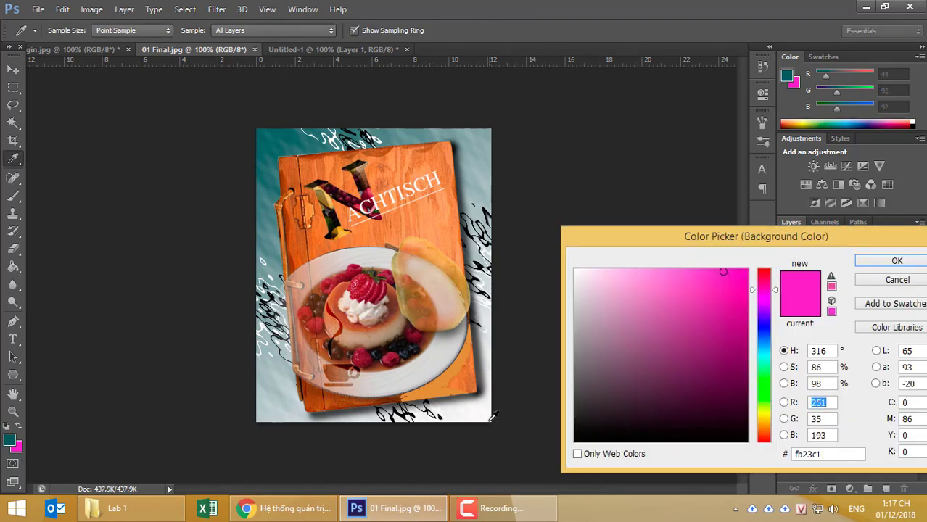
pyautogui.click(491, 416)
pyautogui.click(897, 262)
pyautogui.press('v')
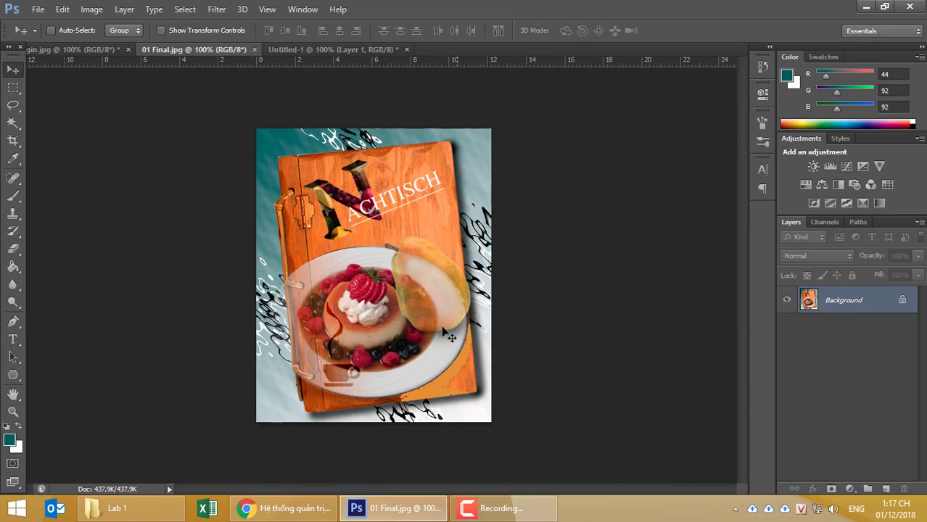
pyautogui.click(289, 49)
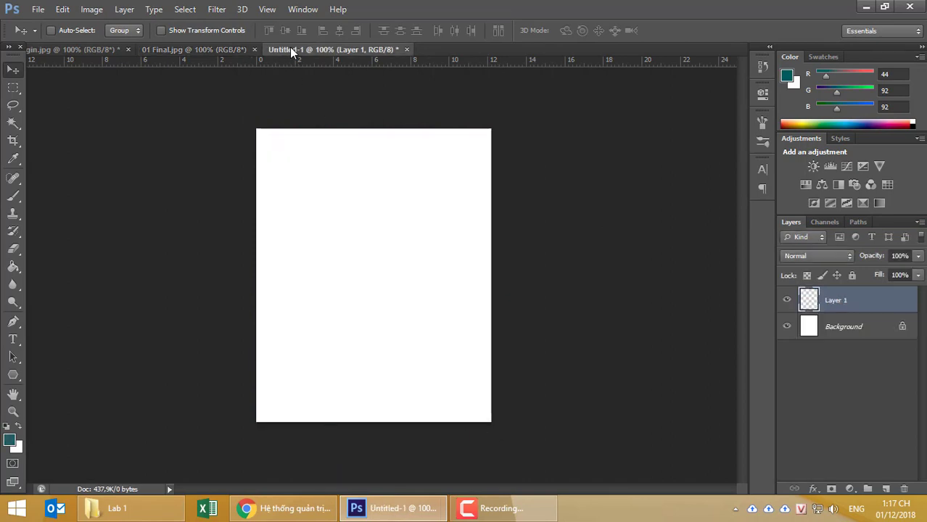
# Fill Layer 1 with a Foreground to Background teal-to-white gradient running diagonally from the top-left
pyautogui.click(13, 249)
pyautogui.rightClick(14, 270)
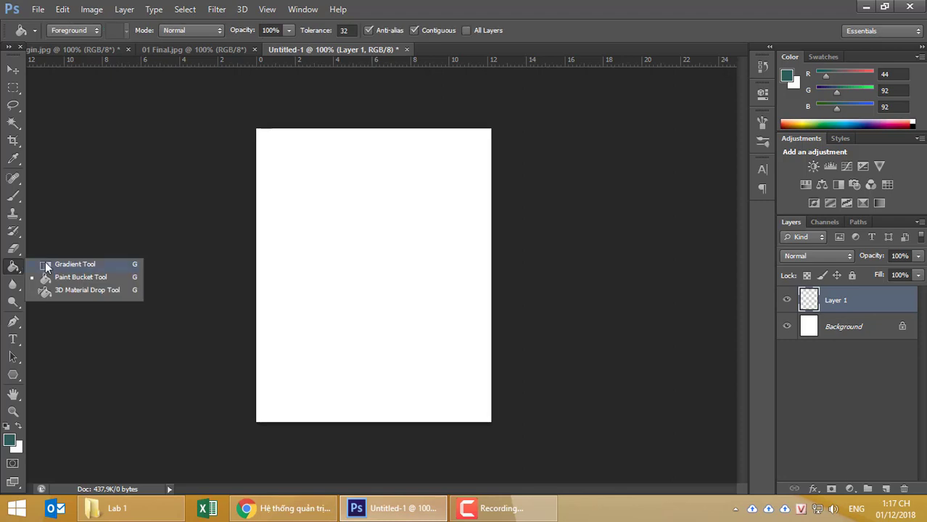
pyautogui.click(73, 265)
pyautogui.click(100, 32)
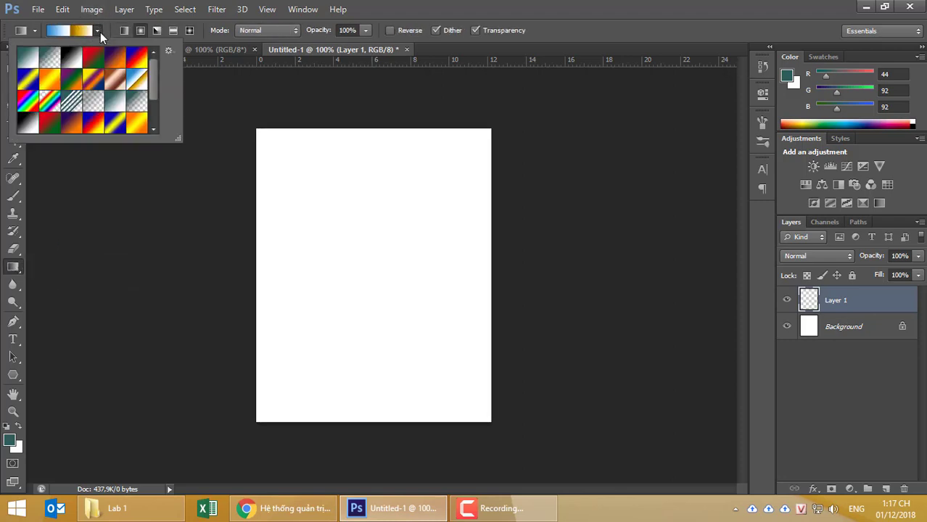
pyautogui.doubleClick(29, 58)
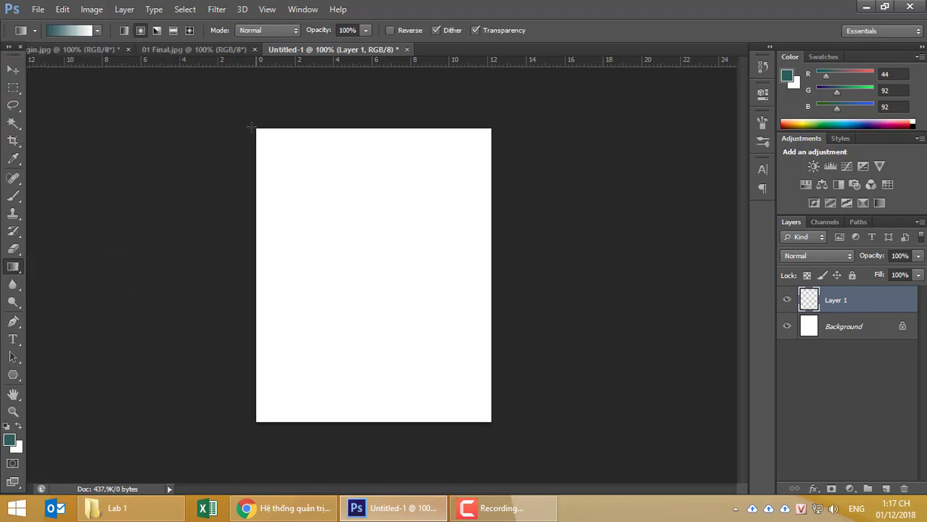
pyautogui.moveTo(260, 131); pyautogui.dragTo(485, 416)
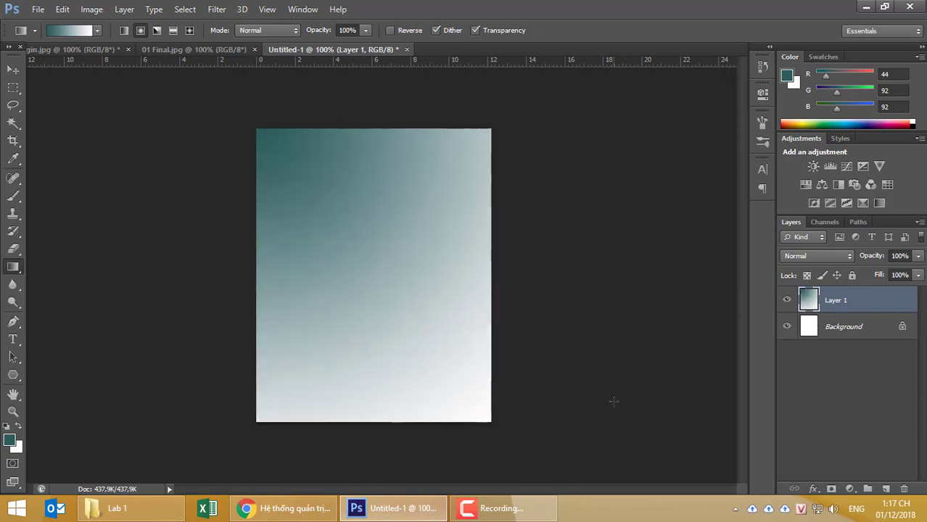
pyautogui.hotkey('ctrl', '0')
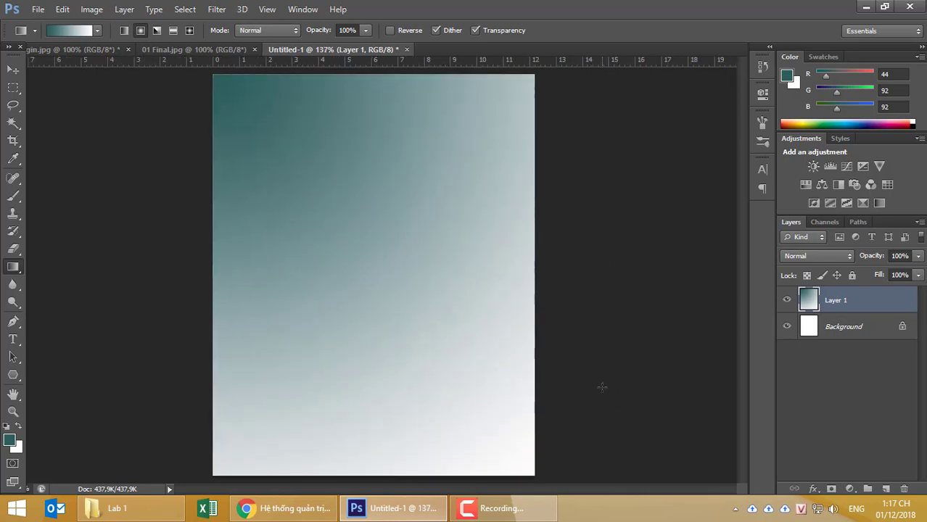
pyautogui.click(216, 9)
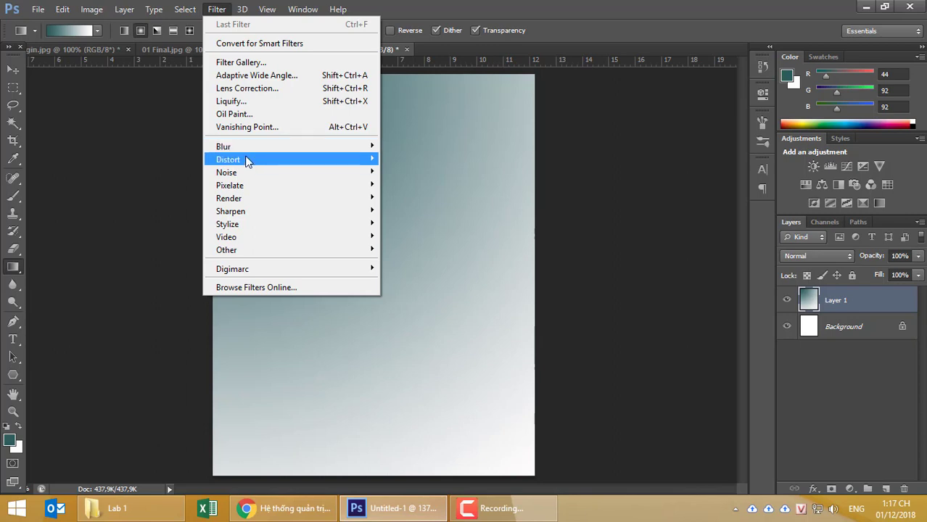
pyautogui.moveTo(228, 159)
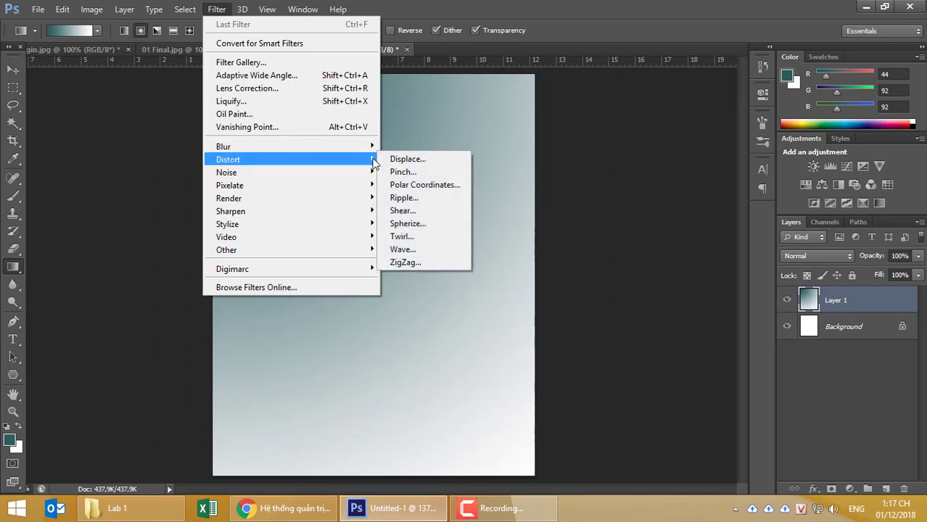
# Apply a Ripple filter with 999% amount and Large size to the gradient
pyautogui.click(429, 200)
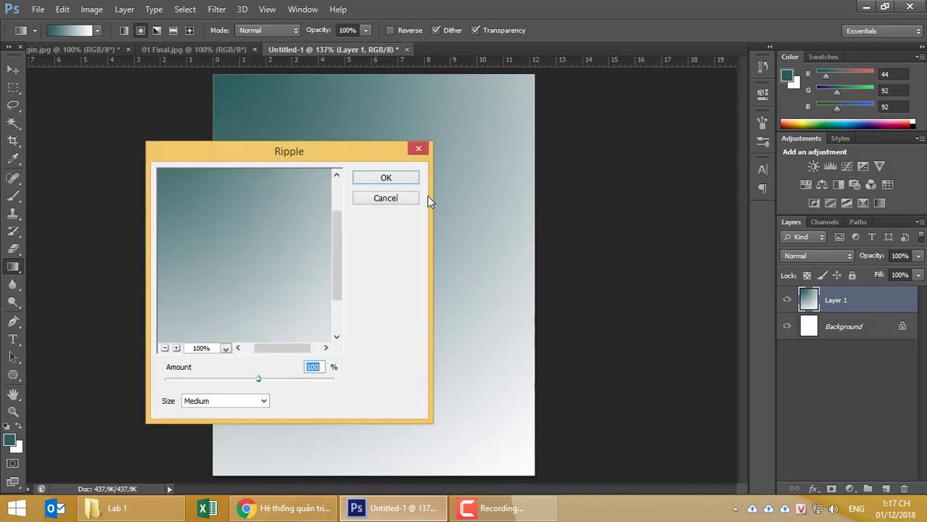
pyautogui.moveTo(337, 151); pyautogui.dragTo(680, 152)
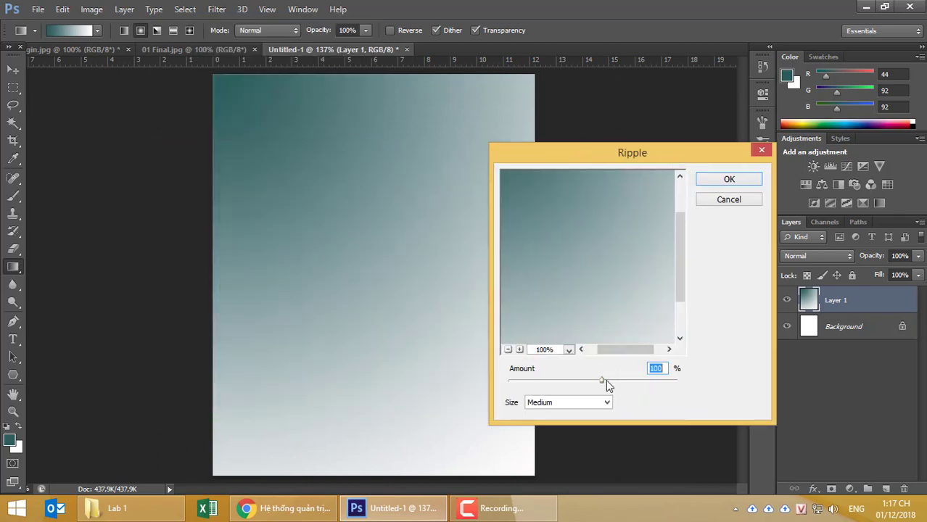
pyautogui.moveTo(603, 381); pyautogui.dragTo(613, 381)
pyautogui.moveTo(669, 383); pyautogui.dragTo(673, 382)
pyautogui.moveTo(607, 254); pyautogui.dragTo(600, 338)
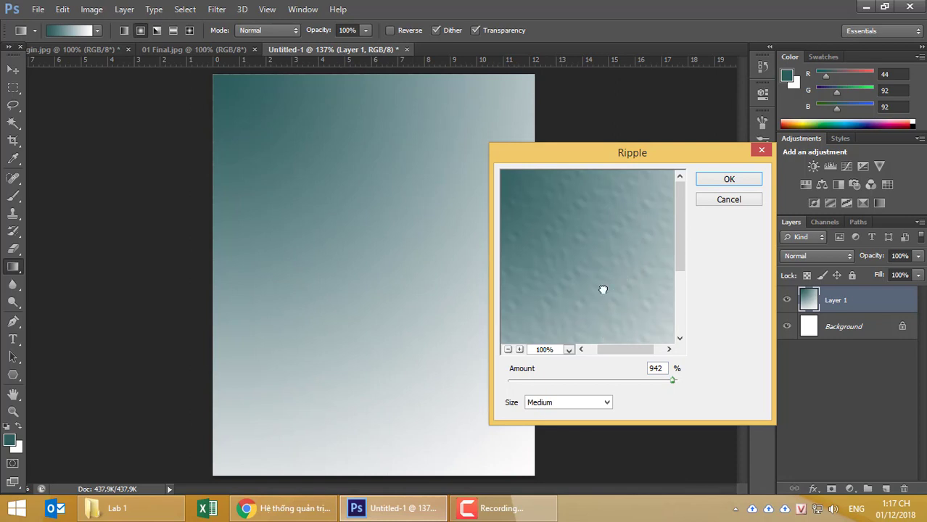
pyautogui.click(589, 406)
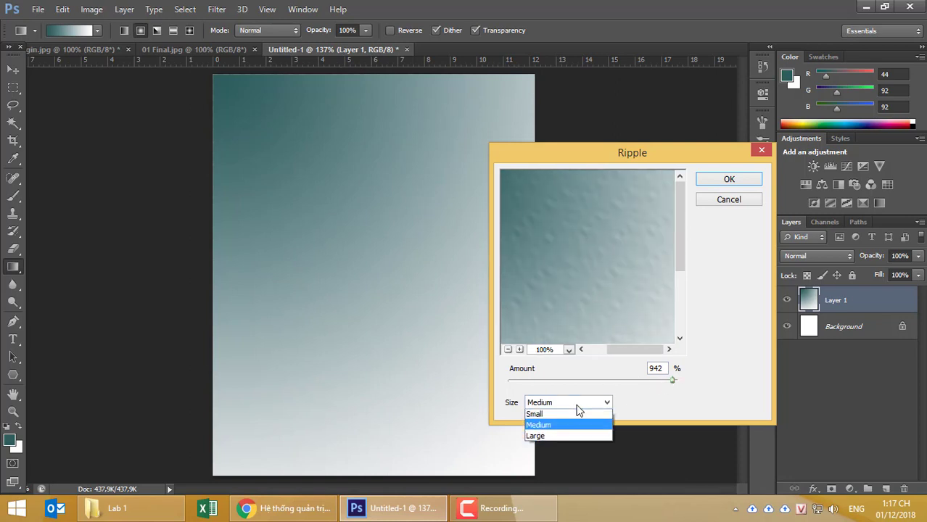
pyautogui.click(555, 436)
pyautogui.doubleClick(655, 370)
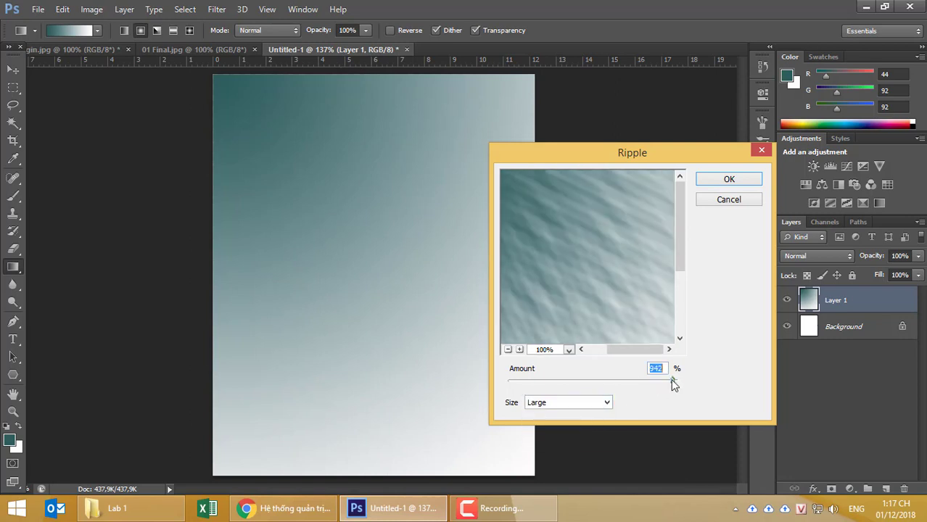
pyautogui.write('999')
pyautogui.click(728, 179)
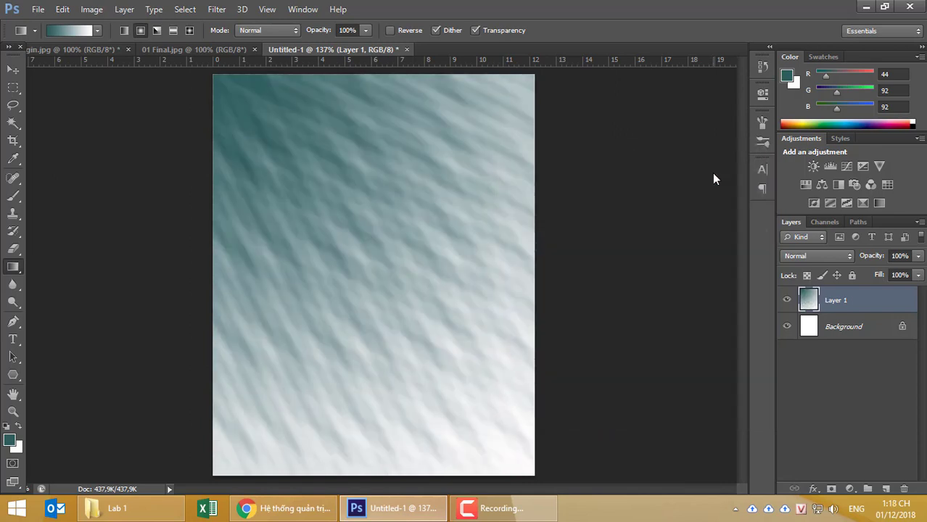
# Compare the rippled background against the finished 01 Final.jpg cover
pyautogui.click(178, 49)
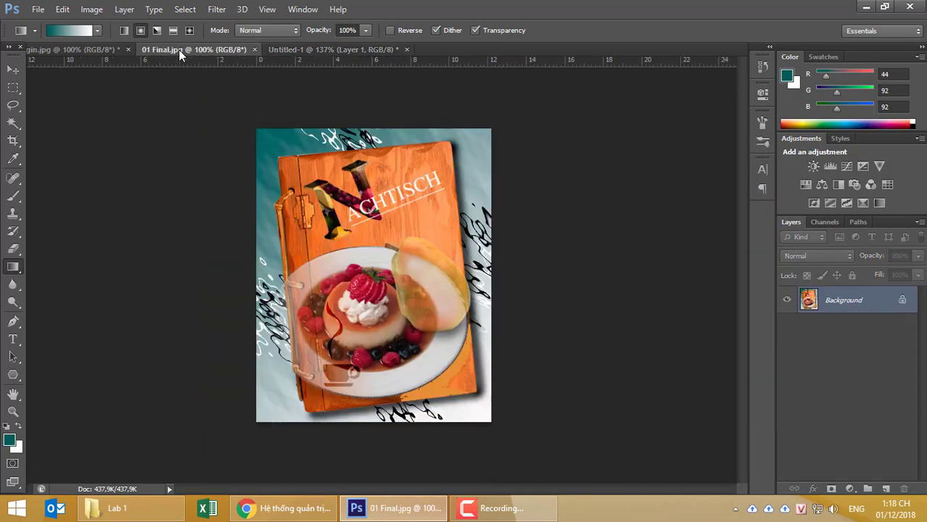
pyautogui.click(297, 49)
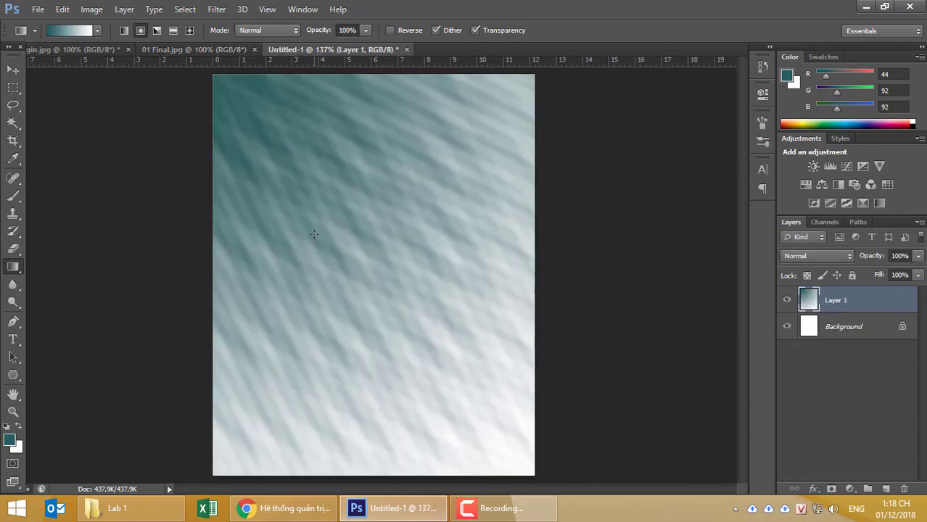
pyautogui.click(196, 49)
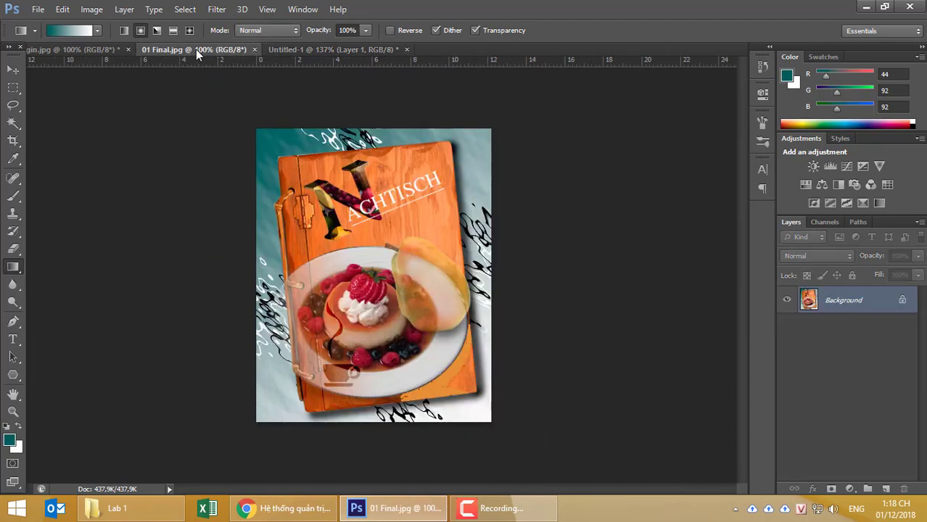
pyautogui.hotkey('ctrl', '0')
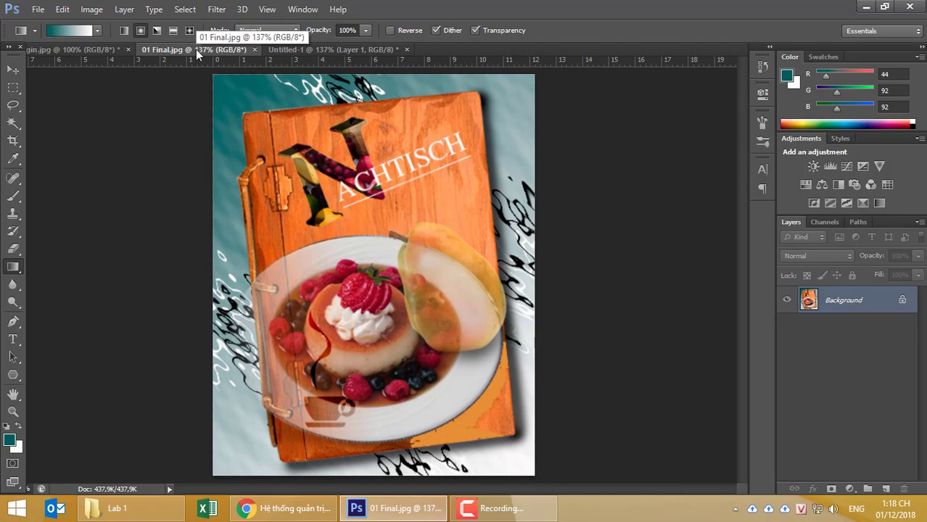
pyautogui.click(305, 49)
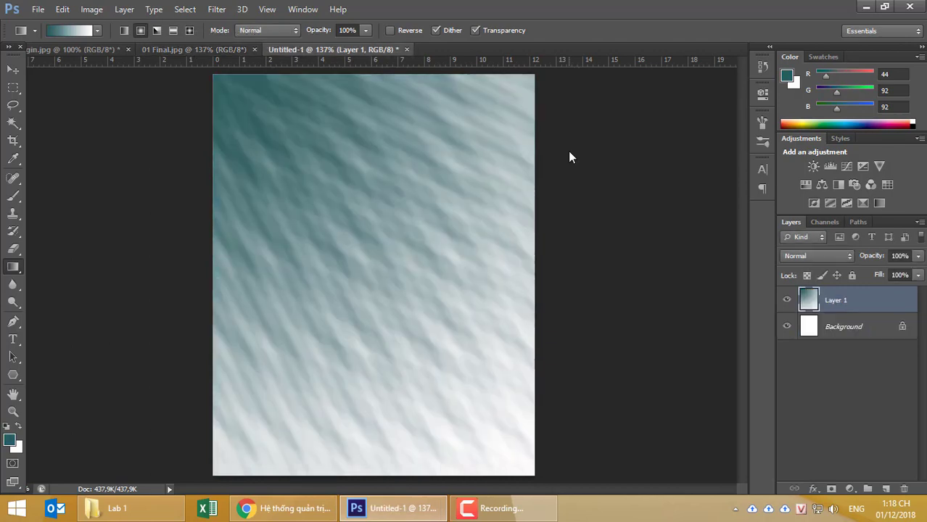
# Undo the ripple and reapply Ripple with Medium size at 999% amount
pyautogui.hotkey('ctrl', 'z')
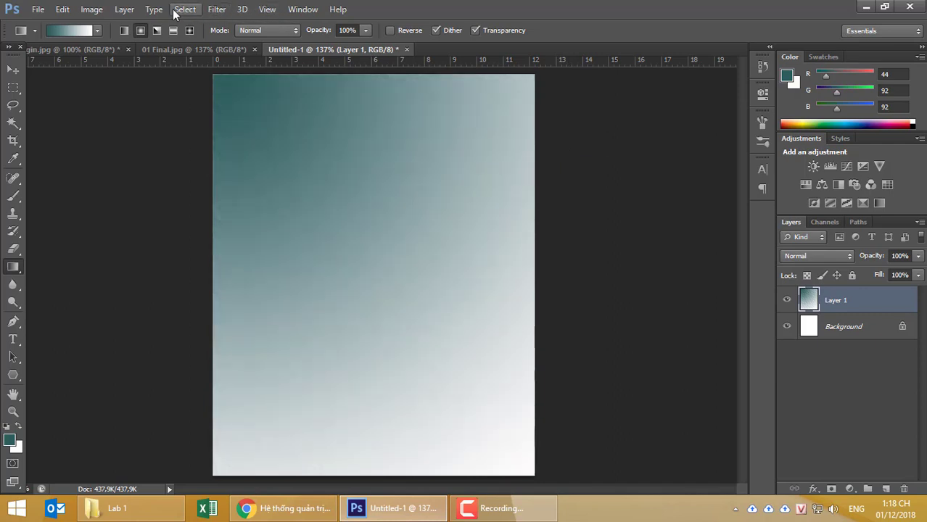
pyautogui.click(217, 10)
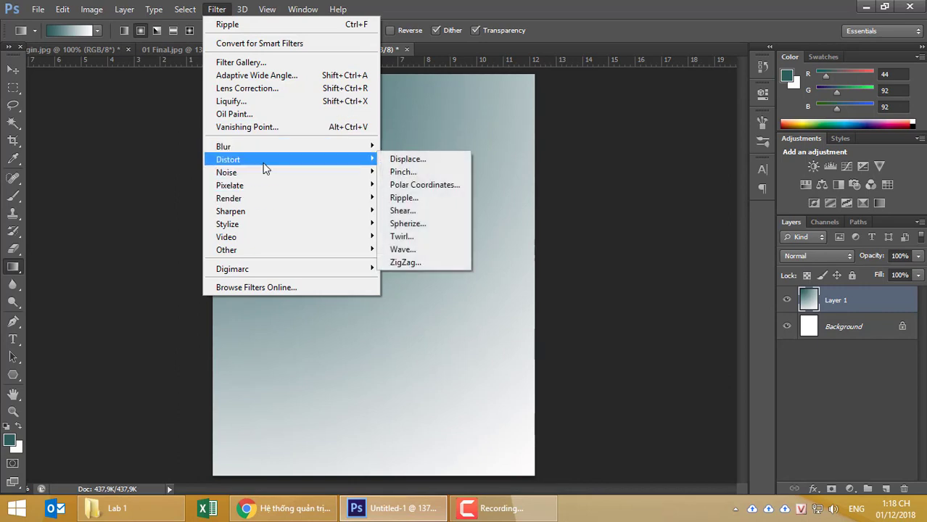
pyautogui.click(424, 199)
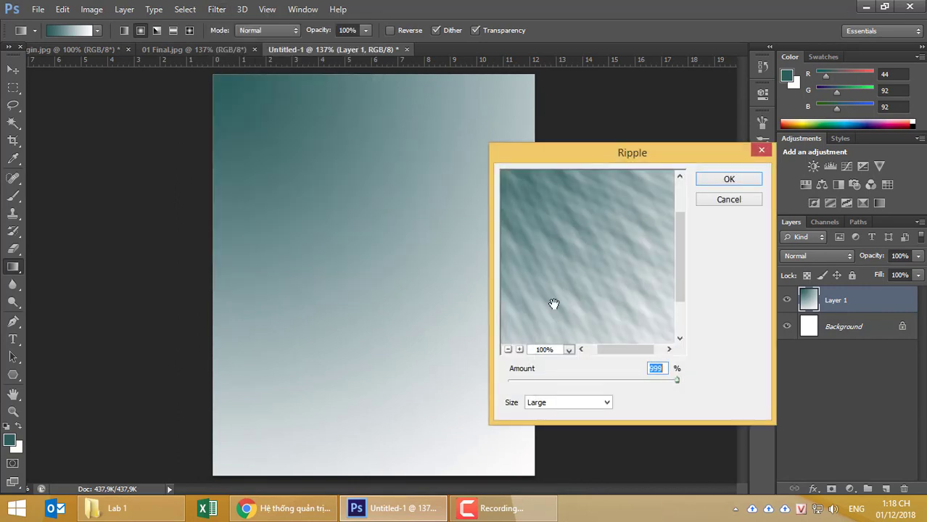
pyautogui.click(585, 402)
pyautogui.click(546, 428)
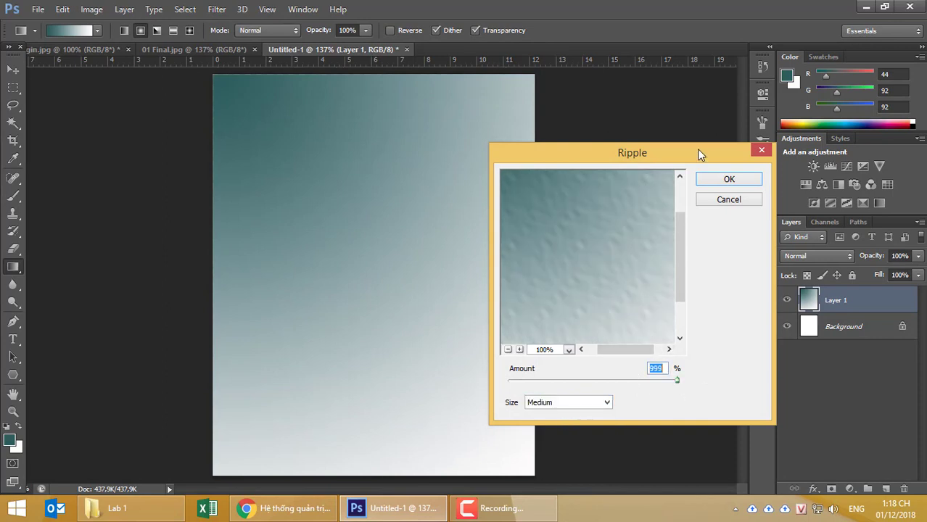
pyautogui.click(706, 180)
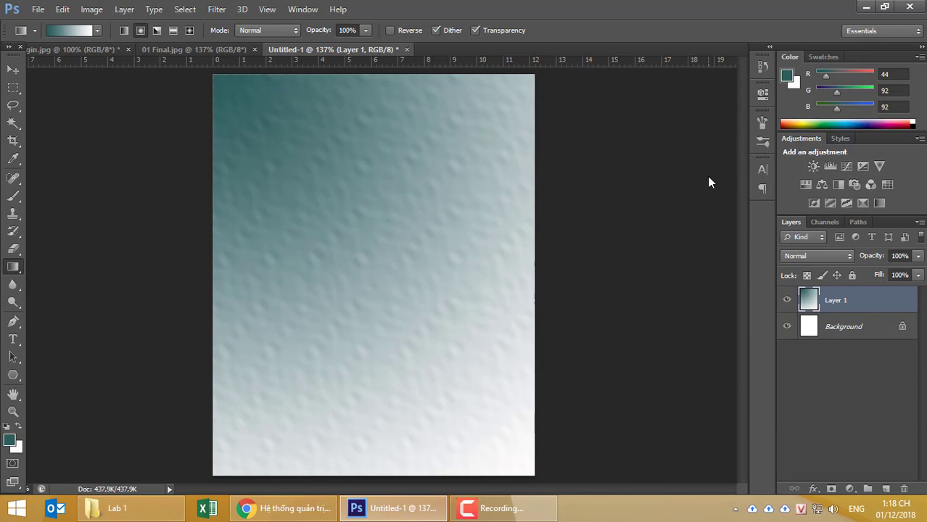
# Add a new Layer 2 and set up the Brush with default black and white colours
pyautogui.click(174, 51)
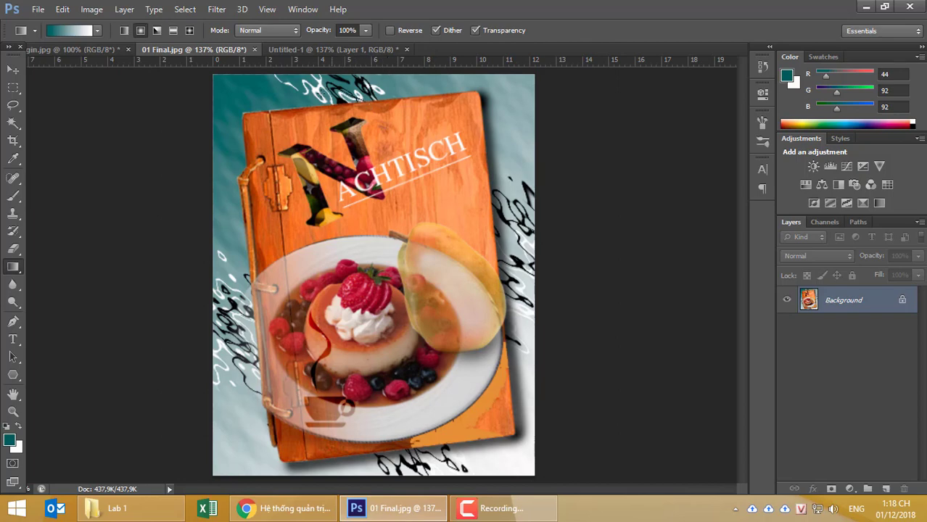
pyautogui.click(81, 52)
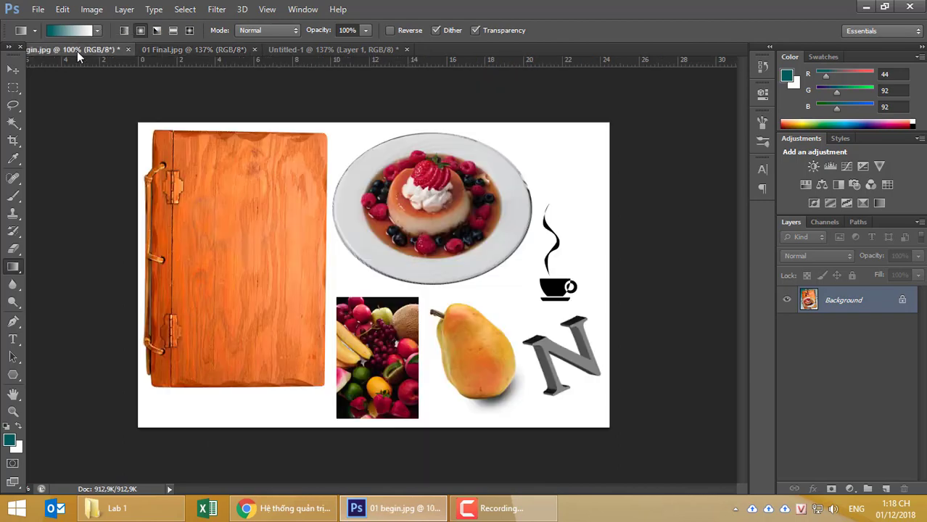
pyautogui.click(310, 52)
pyautogui.click(886, 489)
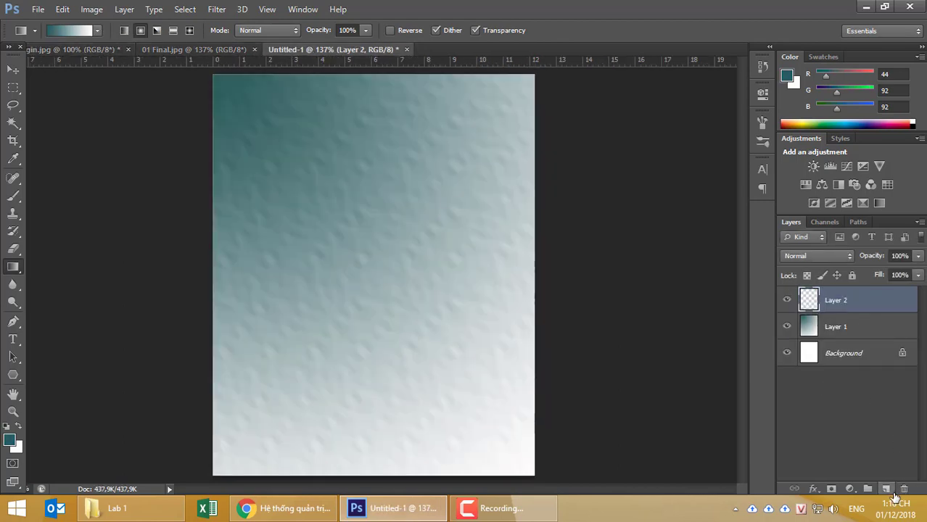
pyautogui.click(15, 196)
pyautogui.click(44, 196)
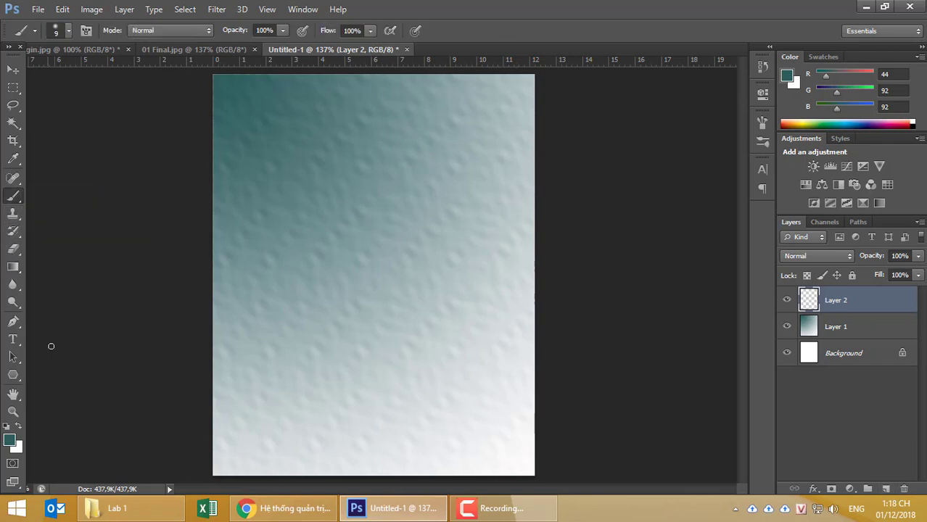
pyautogui.click(8, 427)
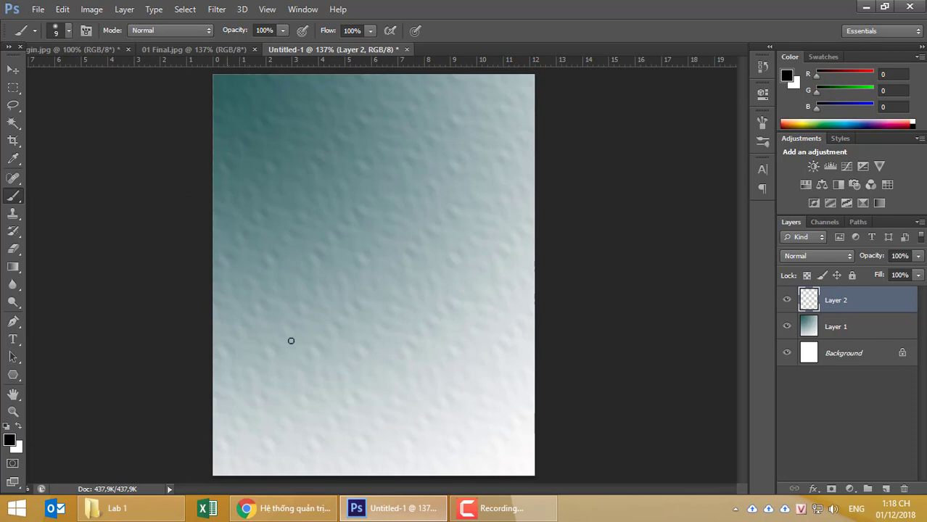
# Paint five black diagonal wavy strokes at the lower left, top left and right edge
pyautogui.moveTo(226, 267); pyautogui.dragTo(356, 443)
pyautogui.moveTo(231, 325); pyautogui.dragTo(305, 457)
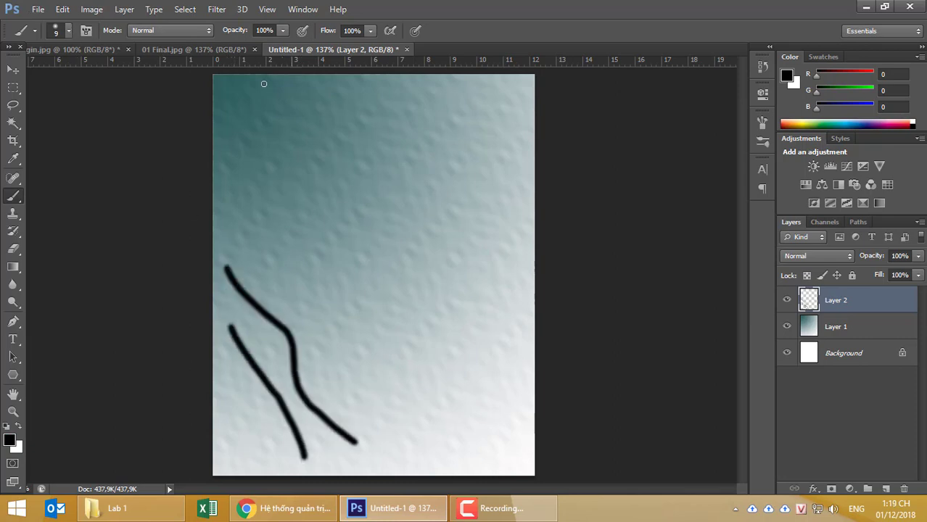
pyautogui.moveTo(234, 91); pyautogui.dragTo(356, 280)
pyautogui.moveTo(426, 138); pyautogui.dragTo(535, 323)
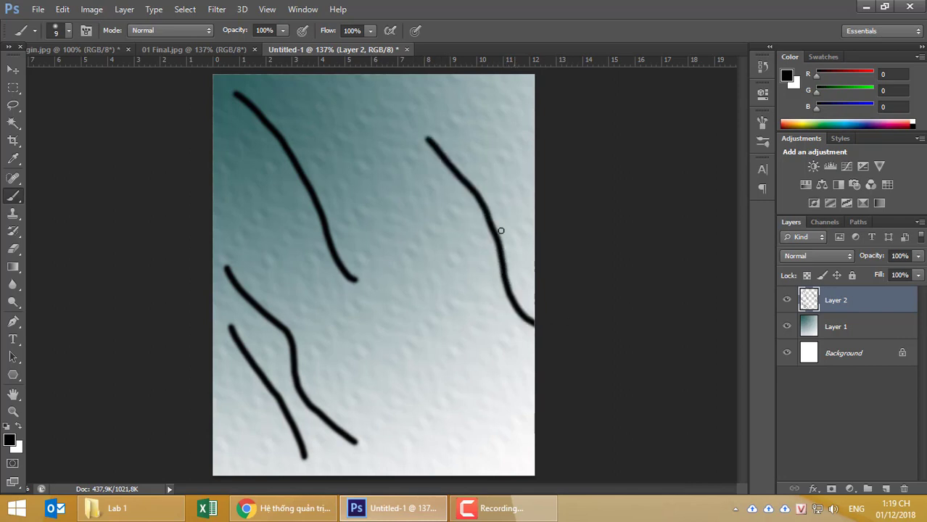
pyautogui.moveTo(427, 156); pyautogui.dragTo(535, 363)
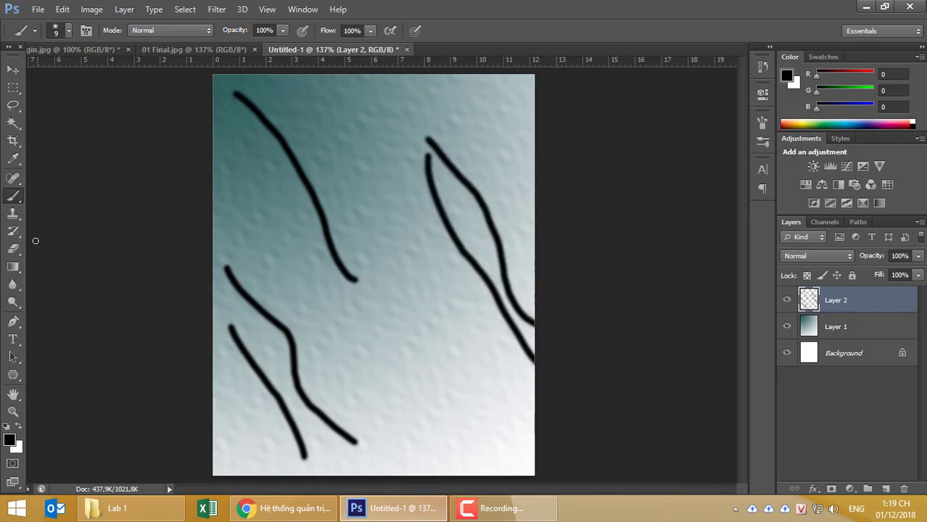
# Paint white wavy strokes alongside the black strokes across the canvas
pyautogui.click(18, 426)
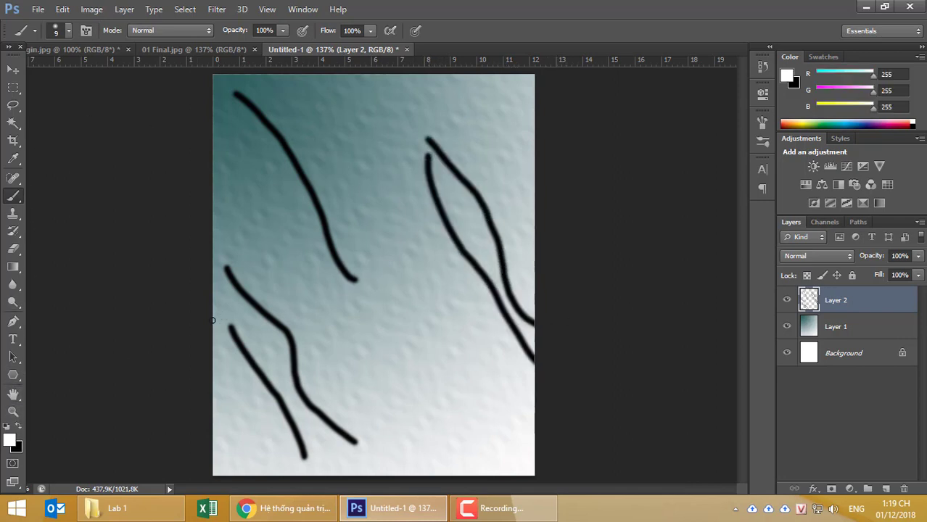
pyautogui.moveTo(213, 320); pyautogui.dragTo(284, 440)
pyautogui.moveTo(244, 267); pyautogui.dragTo(353, 441)
pyautogui.moveTo(240, 107); pyautogui.dragTo(250, 156)
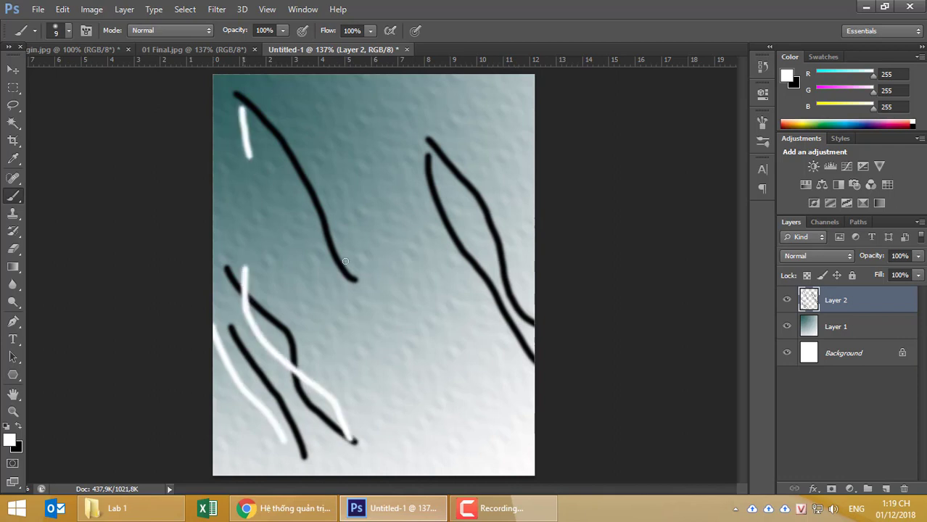
pyautogui.moveTo(345, 261); pyautogui.dragTo(375, 293)
pyautogui.moveTo(271, 114); pyautogui.dragTo(383, 313)
pyautogui.moveTo(417, 120); pyautogui.dragTo(534, 319)
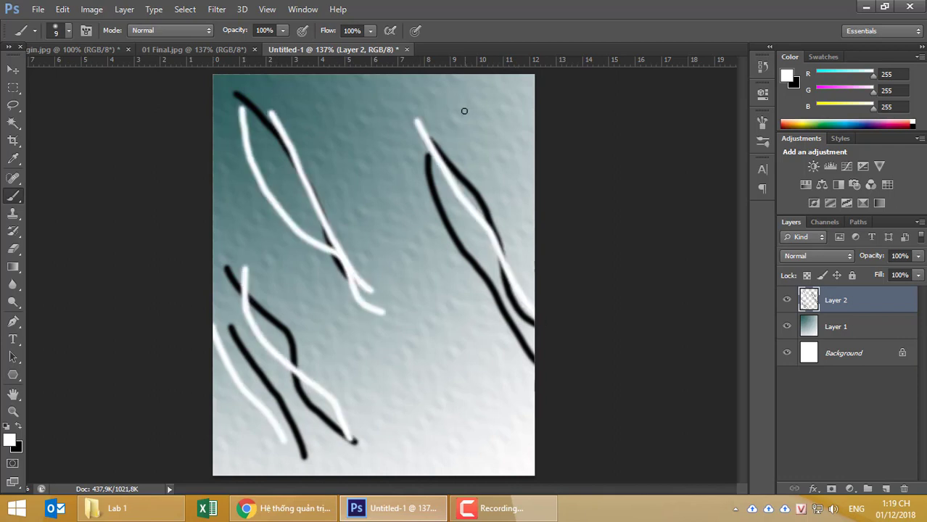
pyautogui.moveTo(464, 120); pyautogui.dragTo(534, 274)
pyautogui.moveTo(410, 190); pyautogui.dragTo(535, 381)
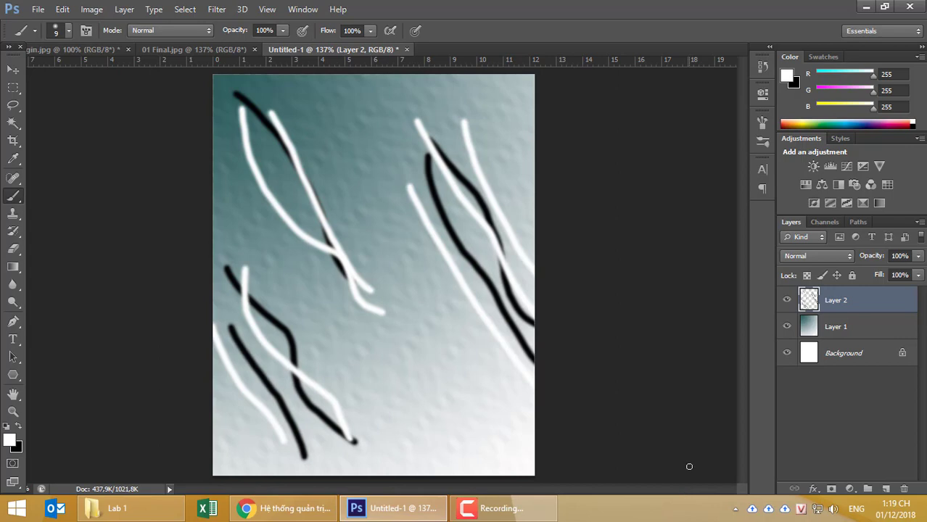
# Apply Ripple at 999% amount and Medium size to Layer 2's painted strokes
pyautogui.click(218, 10)
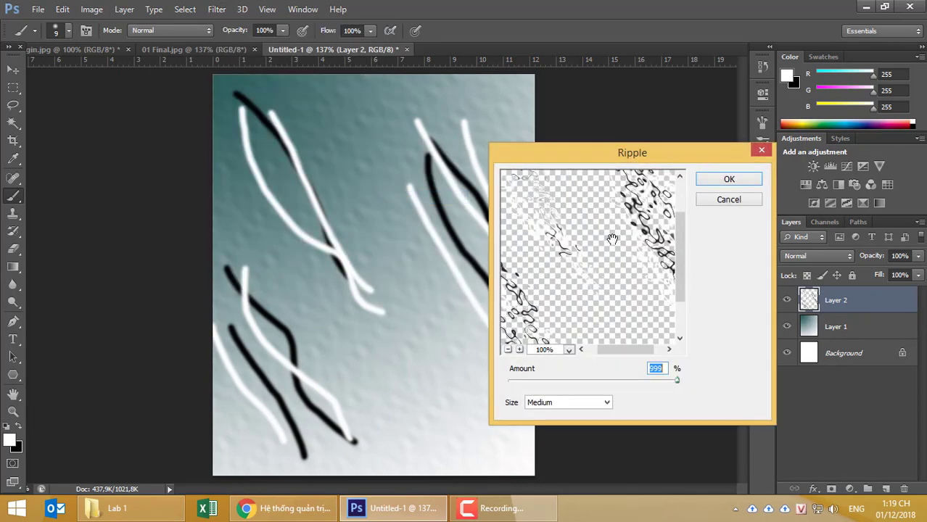
pyautogui.moveTo(629, 224); pyautogui.dragTo(613, 227)
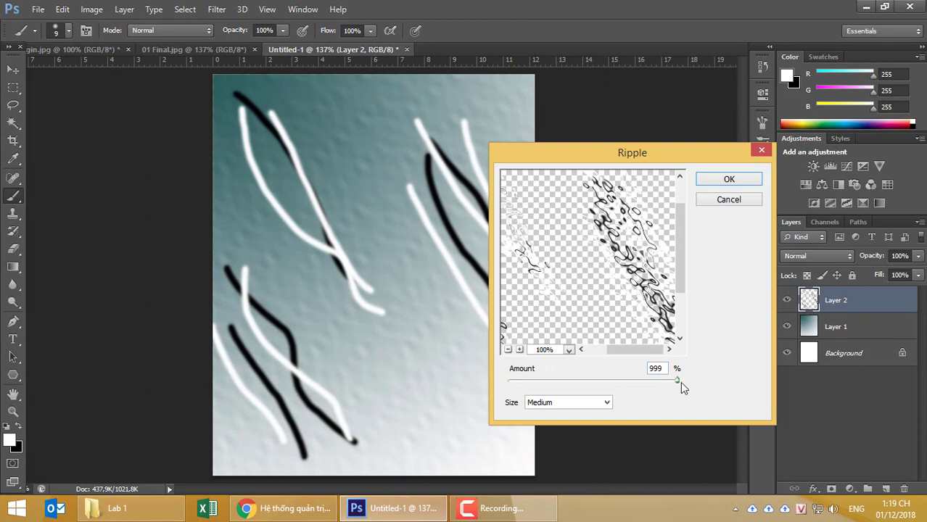
pyautogui.moveTo(681, 384); pyautogui.dragTo(679, 385)
pyautogui.click(606, 402)
pyautogui.click(564, 435)
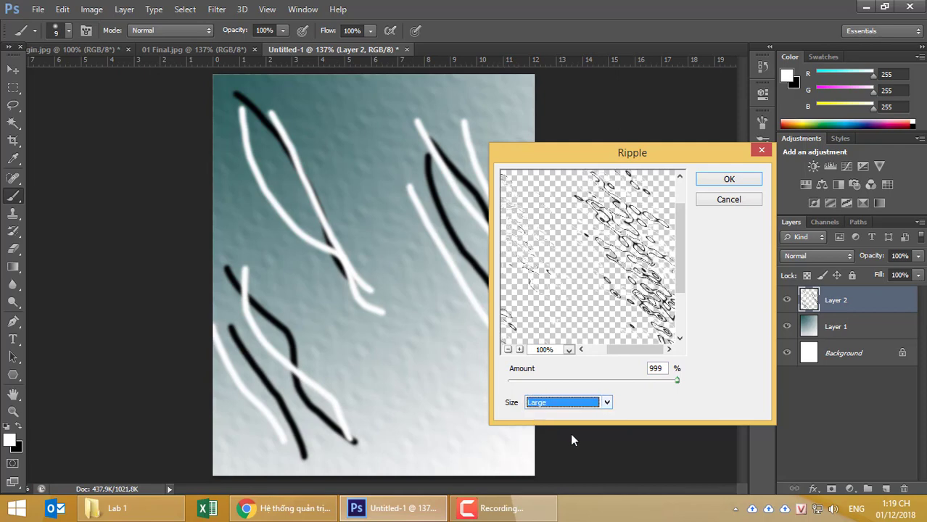
pyautogui.click(602, 403)
pyautogui.click(580, 425)
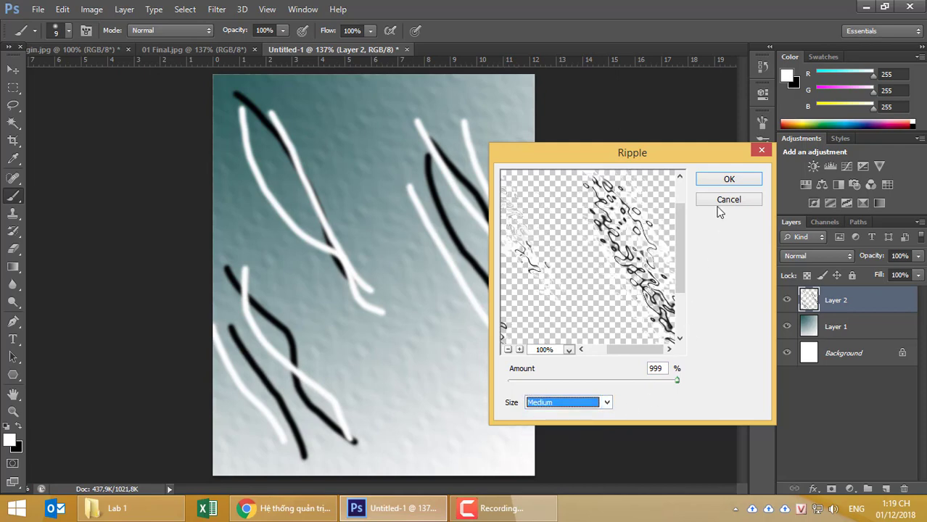
pyautogui.click(714, 183)
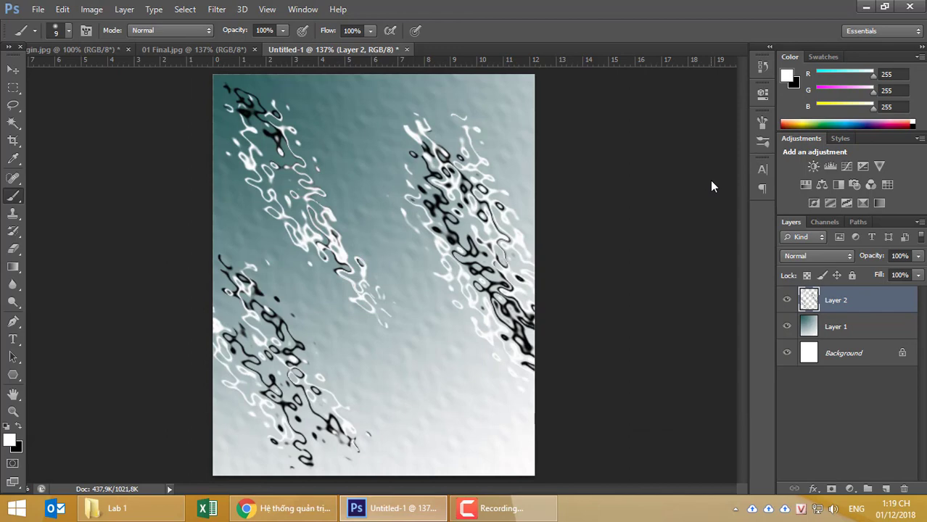
# Select and copy the wooden book with a rectangular marquee in 01 begin.jpg
pyautogui.click(148, 50)
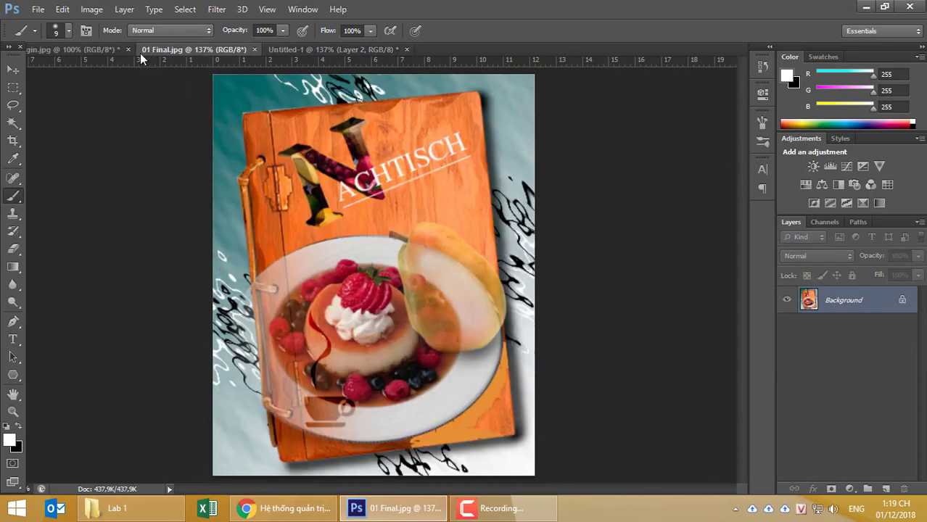
pyautogui.click(91, 51)
pyautogui.click(10, 72)
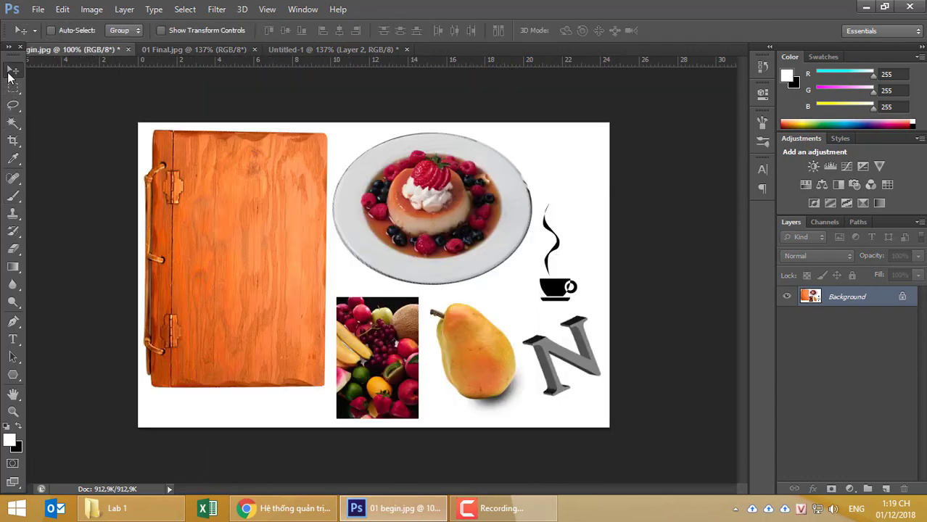
pyautogui.rightClick(14, 106)
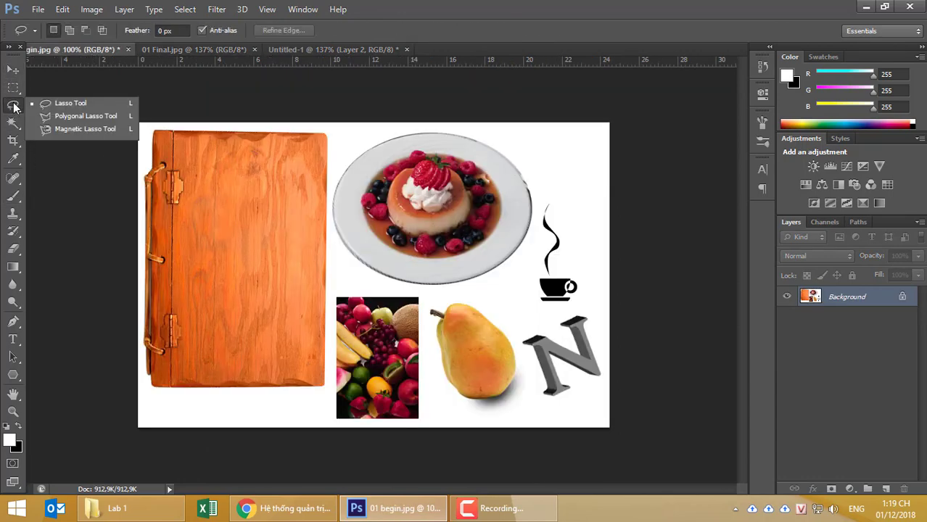
pyautogui.click(13, 87)
pyautogui.moveTo(139, 124)
pyautogui.mouseDown()
pyautogui.moveTo(333, 406)
pyautogui.moveTo(327, 401)
pyautogui.mouseUp()
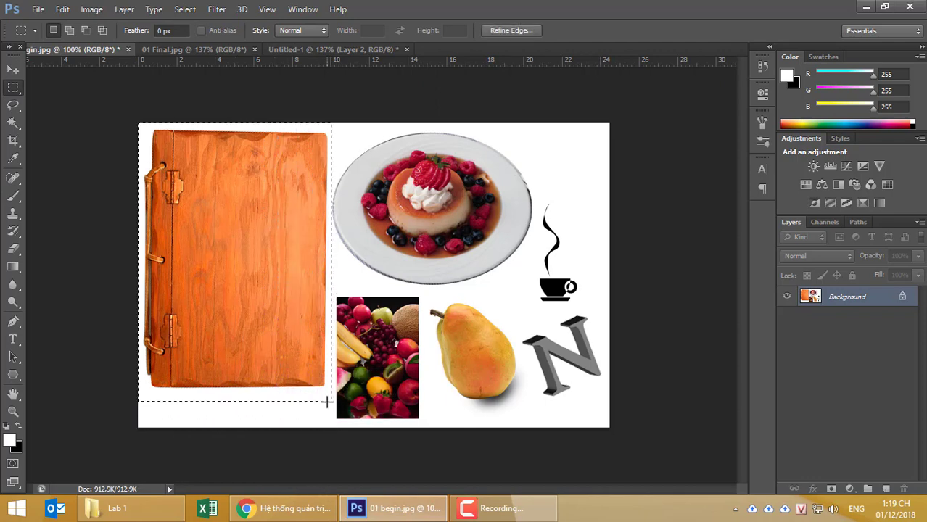
# Paste the book into Untitled-1 as Layer 3 and delete its white border
pyautogui.click(334, 50)
pyautogui.hotkey('ctrl', 'v')
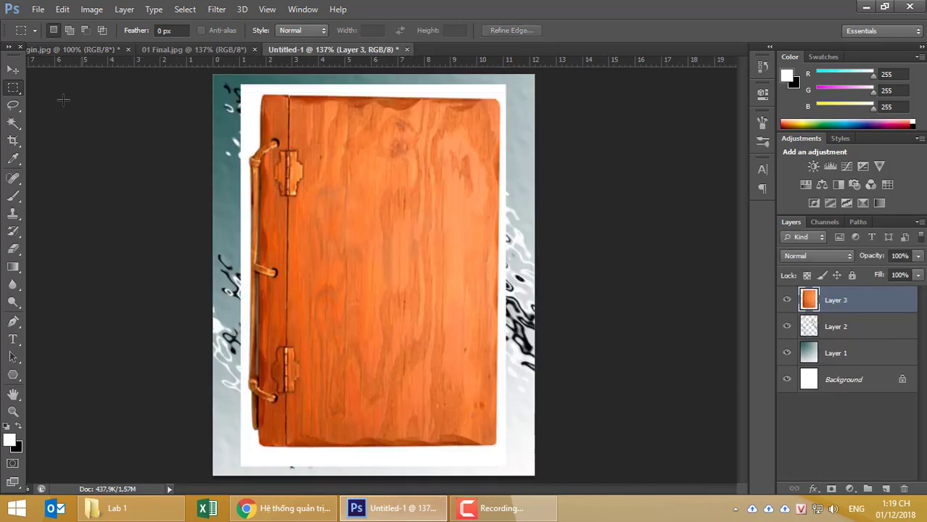
pyautogui.click(14, 123)
pyautogui.click(250, 91)
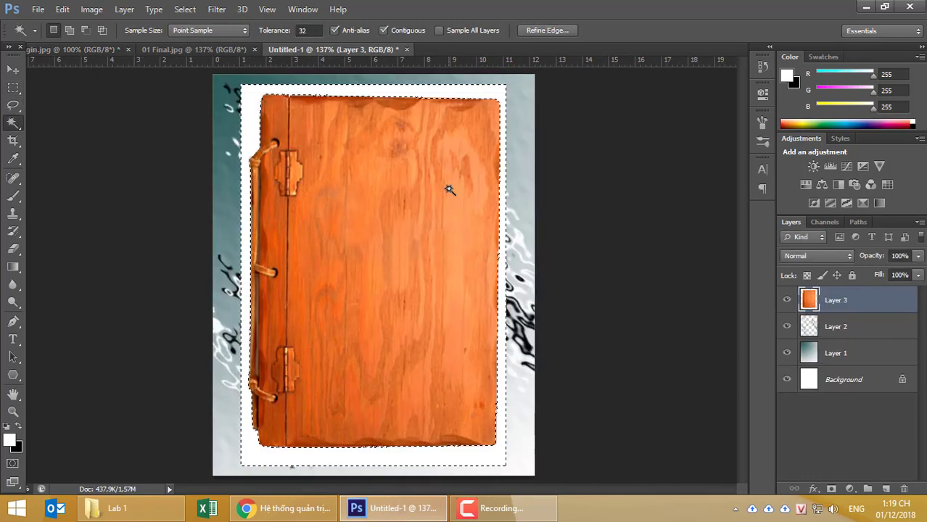
pyautogui.press('Delete')
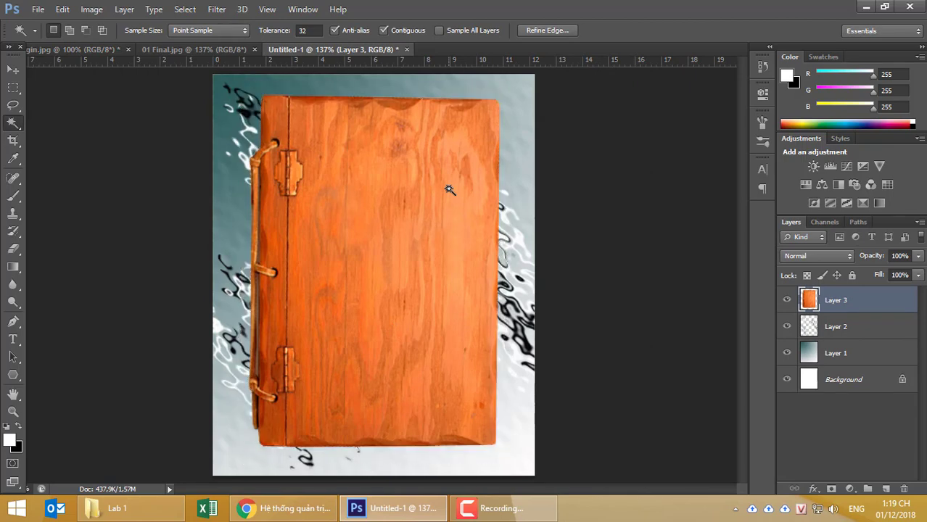
pyautogui.hotkey('ctrl', 'd')
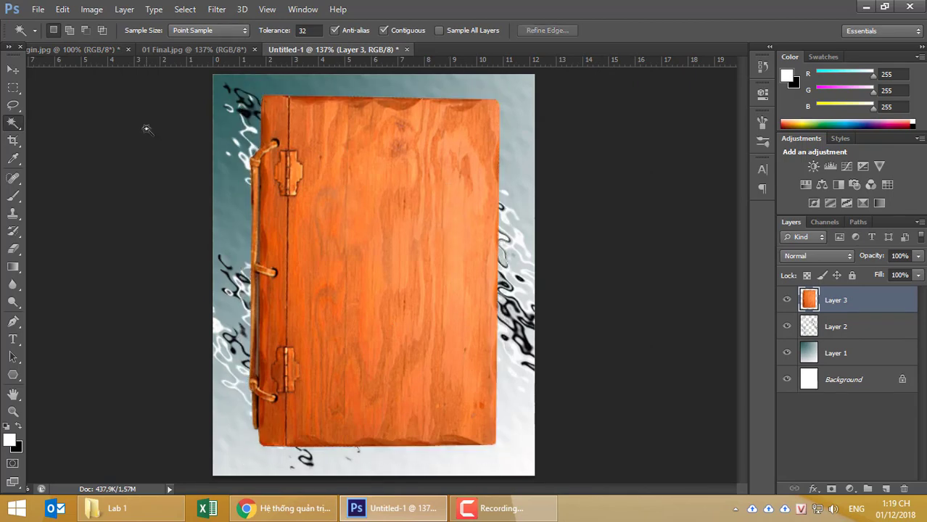
# Rotate the book about 9 degrees counter-clockwise
pyautogui.hotkey('ctrl', 't')
pyautogui.moveTo(541, 459); pyautogui.dragTo(550, 400)
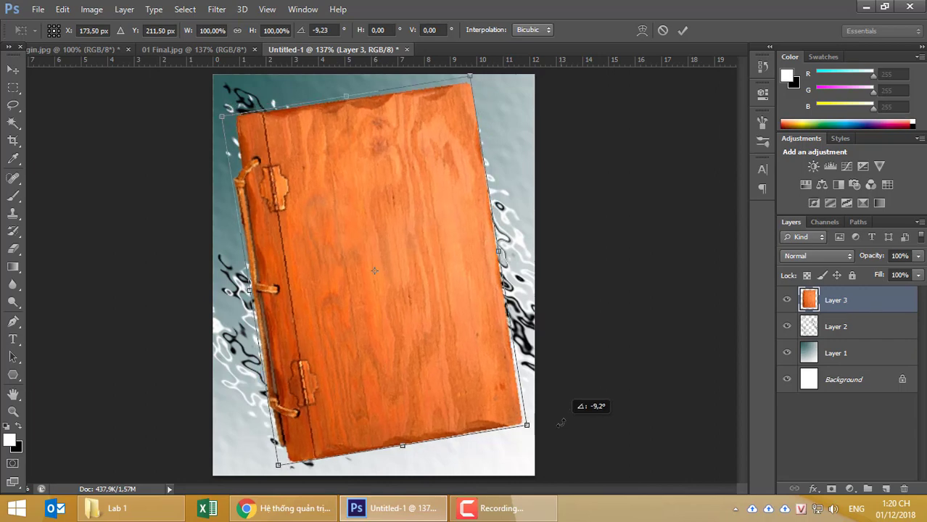
pyautogui.press('Return')
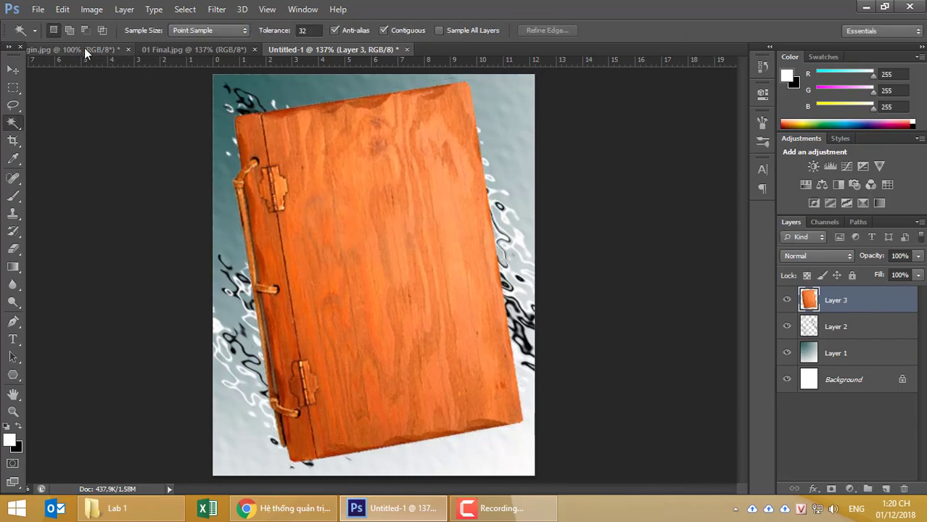
# Draw an elliptical selection fitted around the dessert plate in 01 begin.jpg, then return to Untitled-1
pyautogui.click(175, 54)
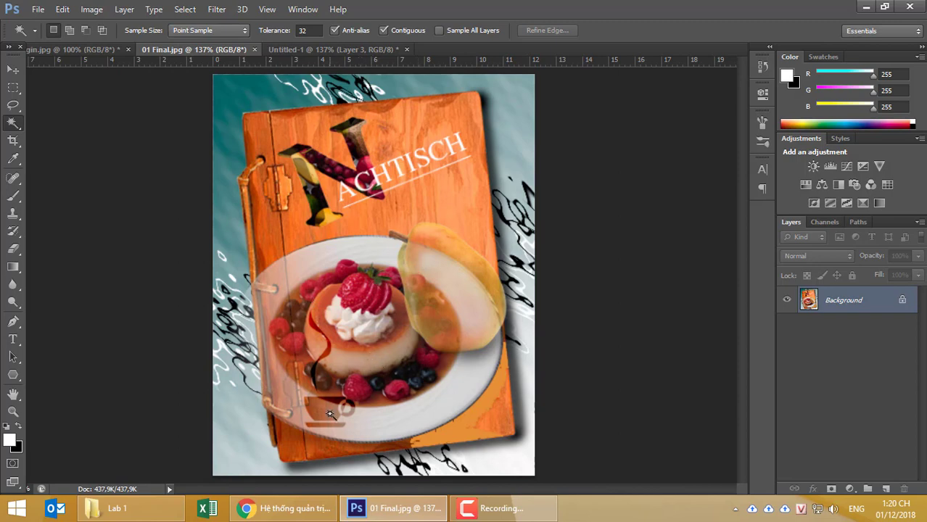
pyautogui.click(69, 50)
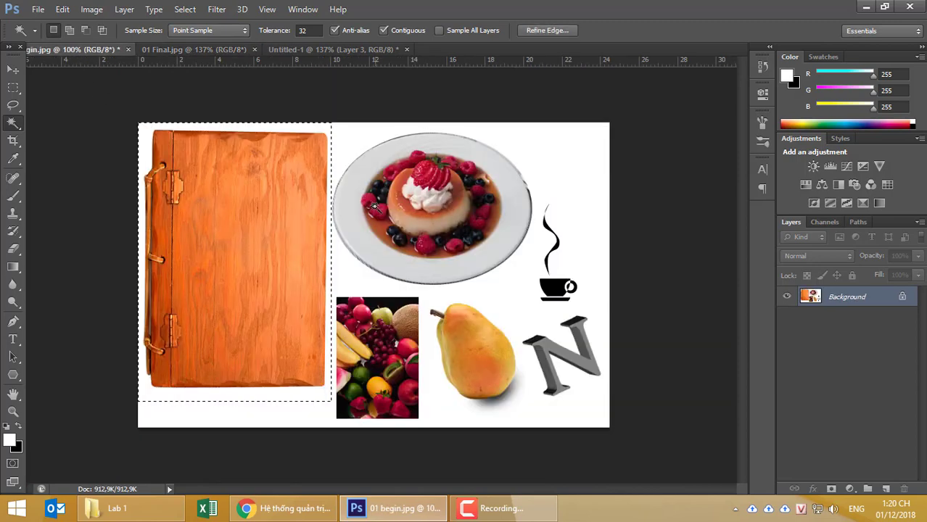
pyautogui.click(13, 87)
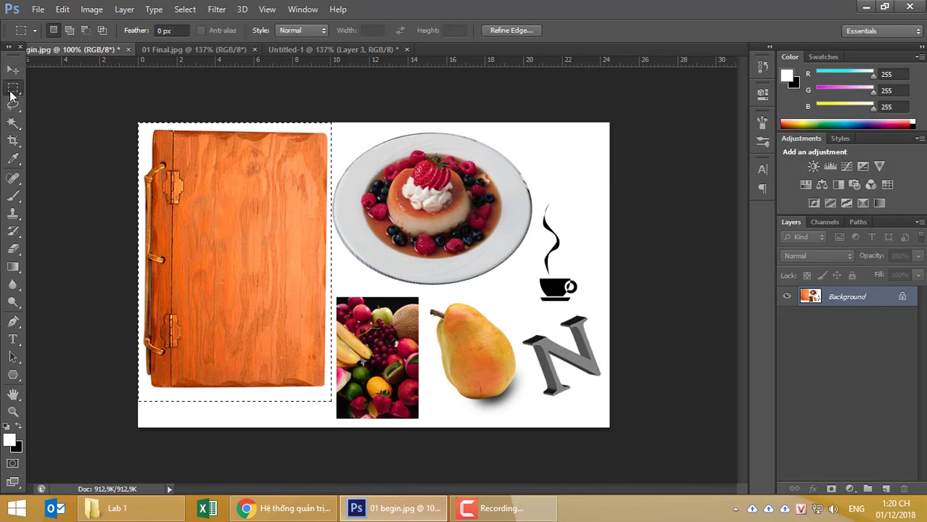
pyautogui.click(12, 93)
pyautogui.click(88, 98)
pyautogui.click(319, 170)
pyautogui.moveTo(354, 134); pyautogui.dragTo(534, 246)
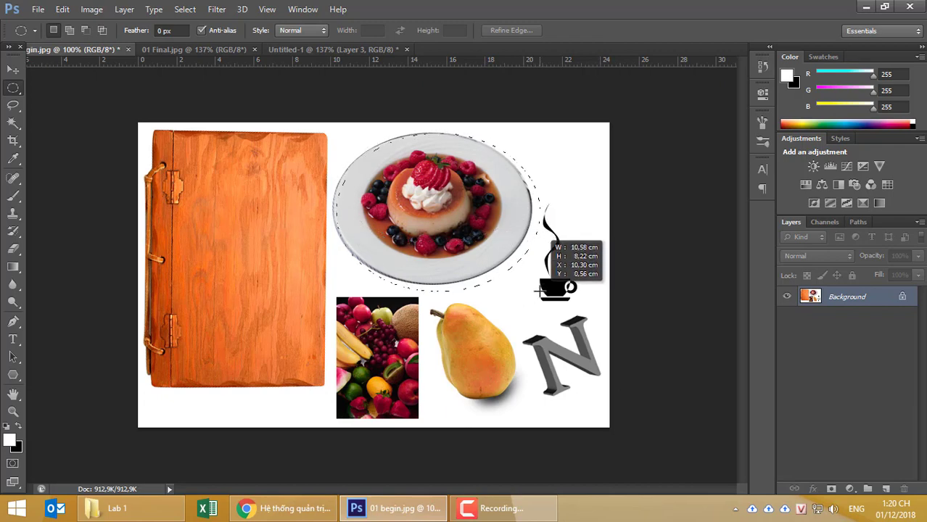
pyautogui.moveTo(534, 246); pyautogui.dragTo(535, 287)
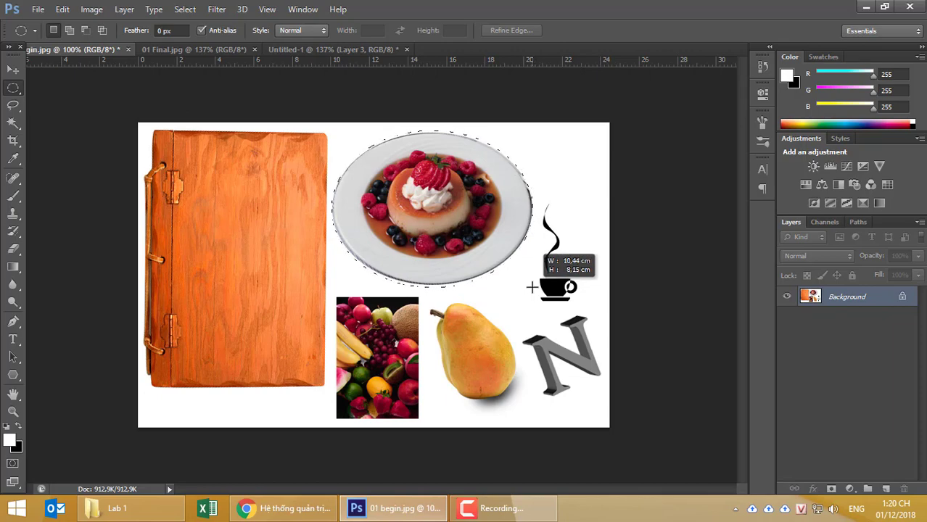
pyautogui.moveTo(535, 287); pyautogui.dragTo(532, 286)
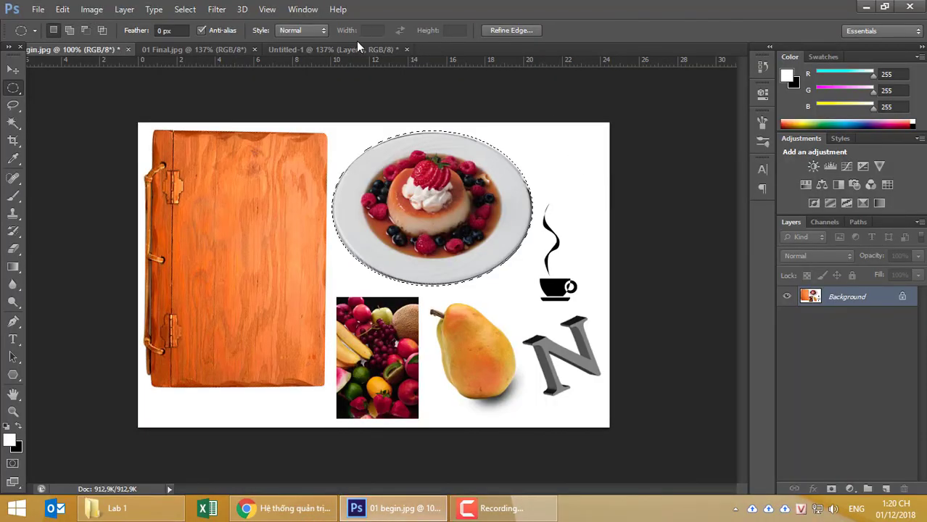
pyautogui.click(334, 49)
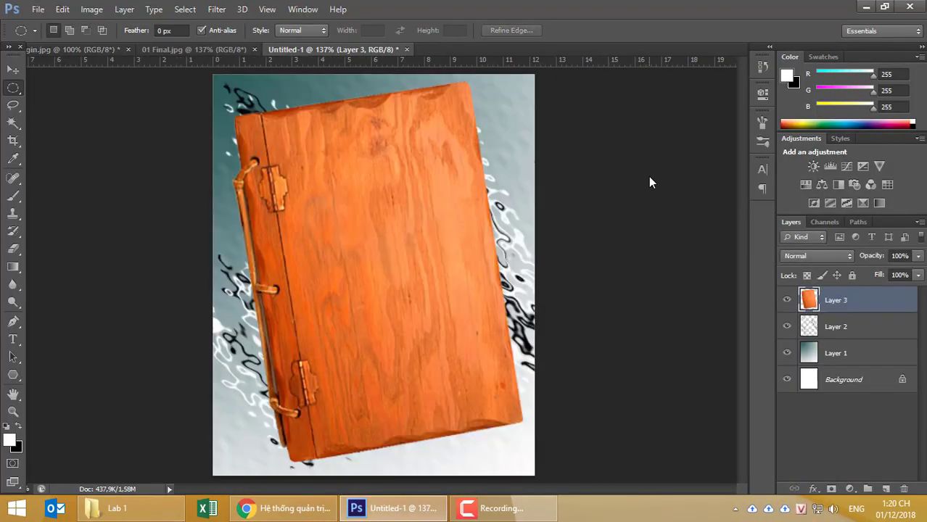
# Paste the plate as Layer 4, shrink it to about 57% and move it onto the book
pyautogui.hotkey('ctrl', 'v')
pyautogui.hotkey('ctrl', 't')
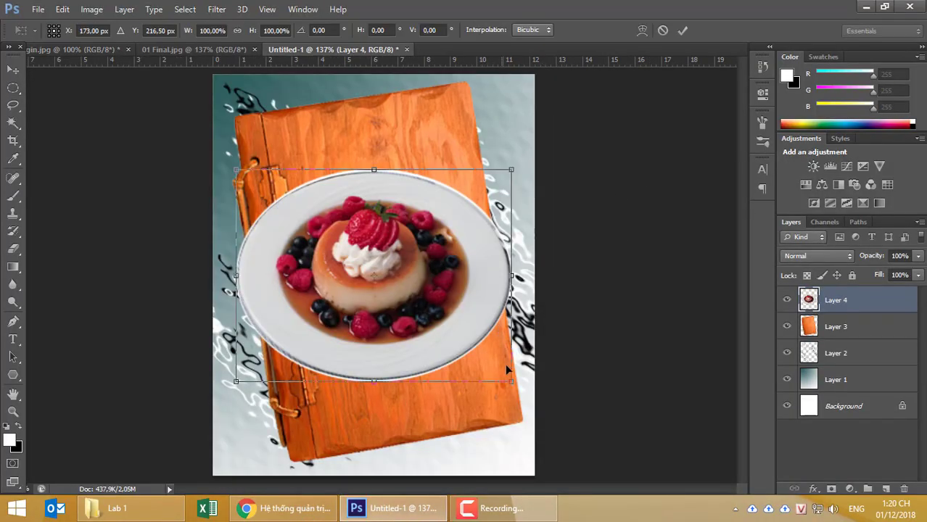
pyautogui.moveTo(490, 365); pyautogui.dragTo(394, 259)
pyautogui.moveTo(337, 272); pyautogui.dragTo(387, 356)
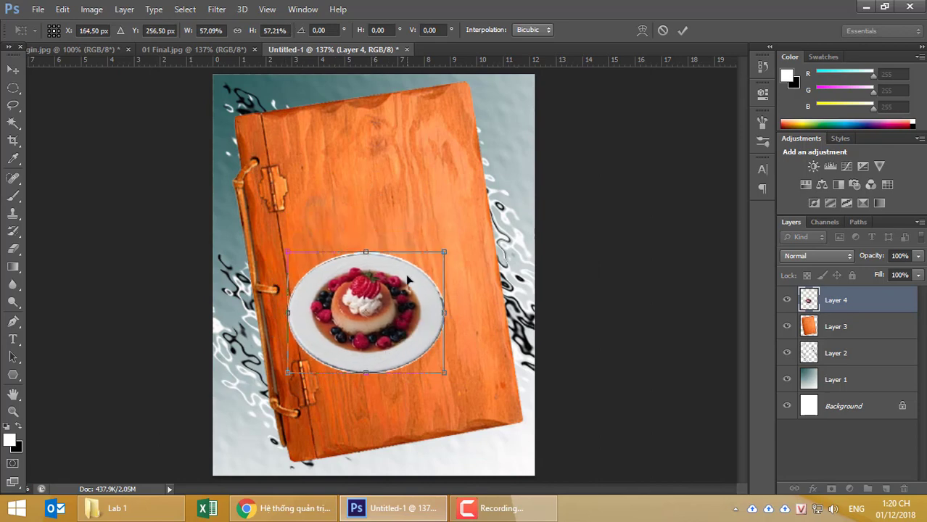
pyautogui.press('Return')
# Float the cover document and finished design in separate windows side by side
pyautogui.moveTo(319, 49); pyautogui.dragTo(401, 164)
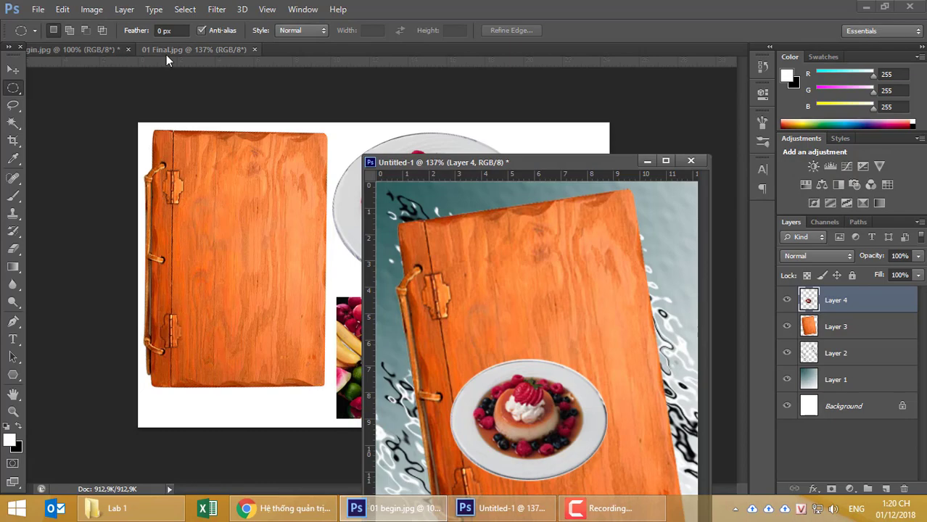
pyautogui.moveTo(167, 50); pyautogui.dragTo(146, 174)
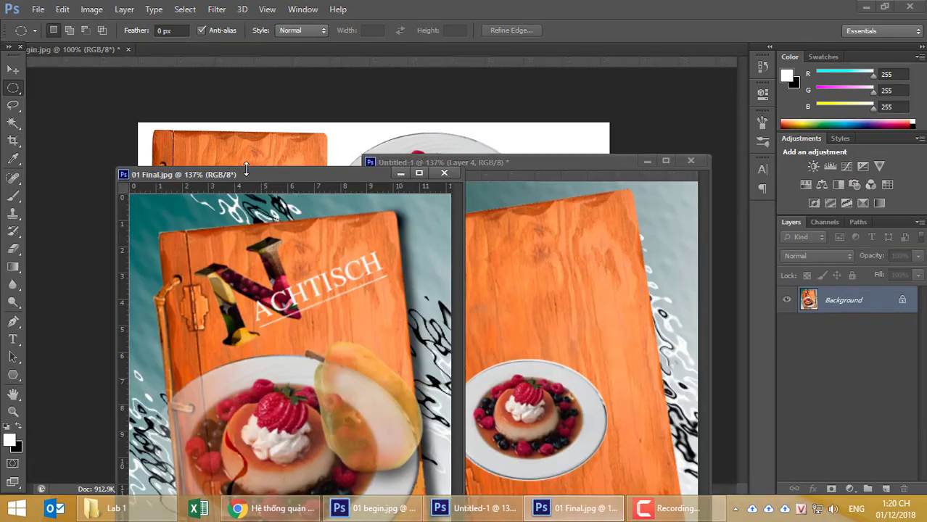
pyautogui.moveTo(246, 171)
pyautogui.mouseDown()
pyautogui.moveTo(178, 112)
pyautogui.moveTo(163, 76)
pyautogui.mouseUp()
pyautogui.click(494, 156)
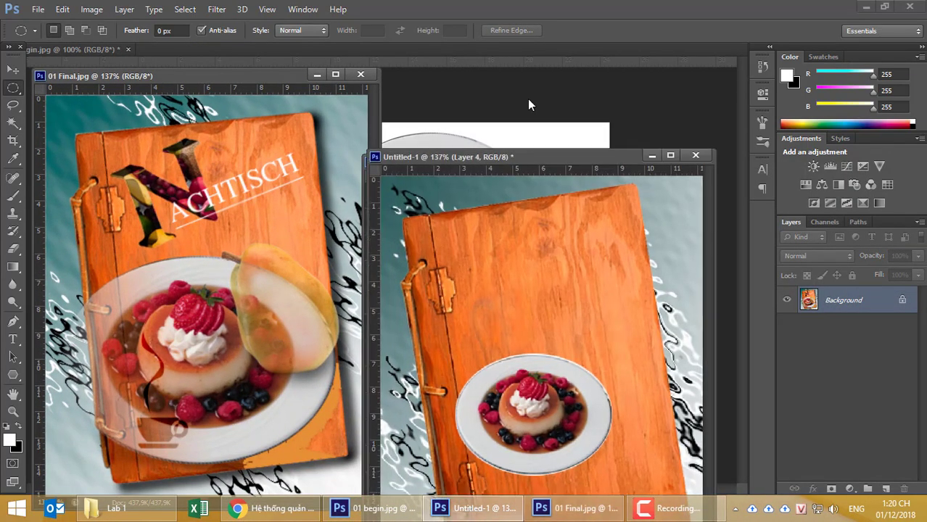
pyautogui.moveTo(507, 157); pyautogui.dragTo(534, 77)
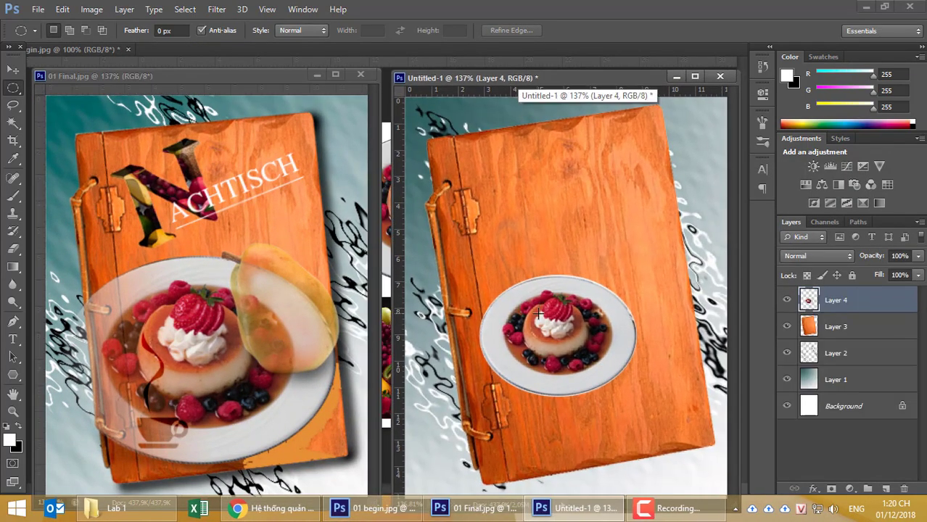
# Rescale the plate to about 180% and position it over the book's lower half
pyautogui.hotkey('ctrl', 't')
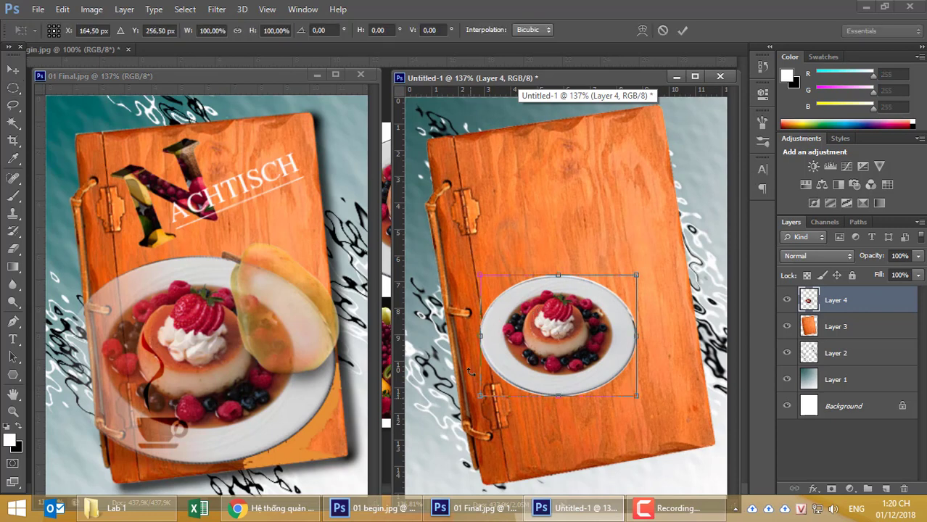
pyautogui.moveTo(479, 397); pyautogui.dragTo(392, 466)
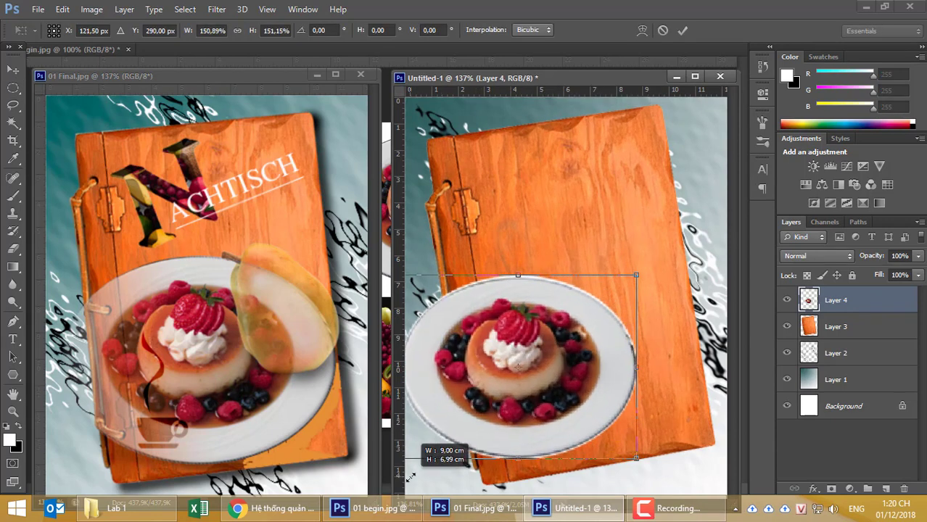
pyautogui.moveTo(576, 393); pyautogui.dragTo(636, 371)
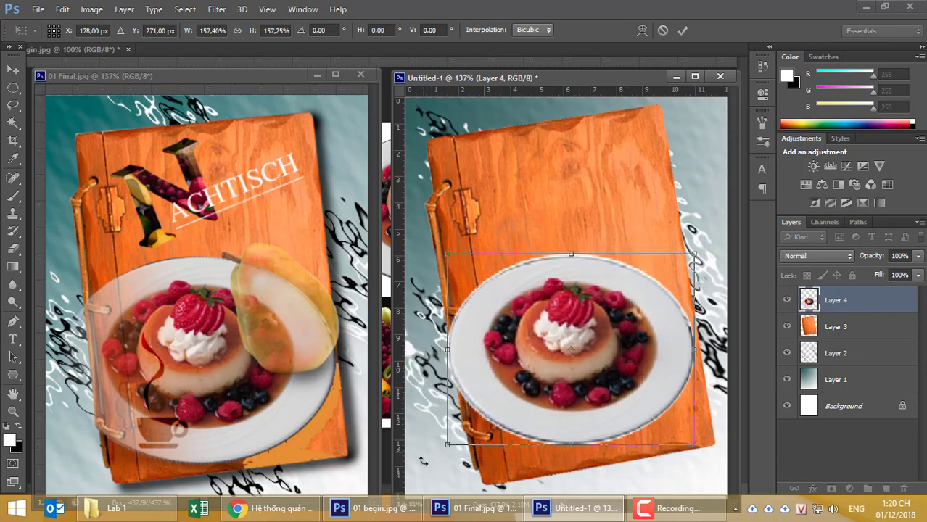
pyautogui.moveTo(464, 367); pyautogui.dragTo(541, 377)
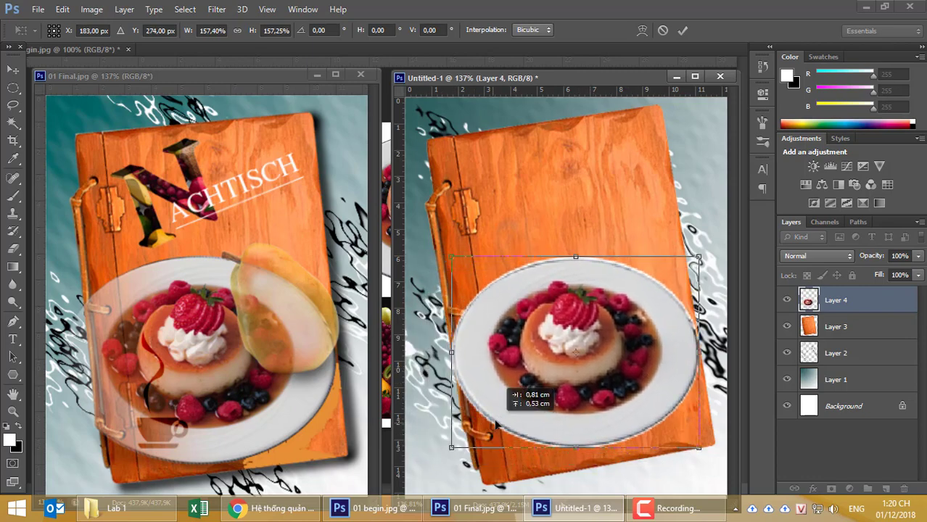
pyautogui.moveTo(448, 450); pyautogui.dragTo(418, 481)
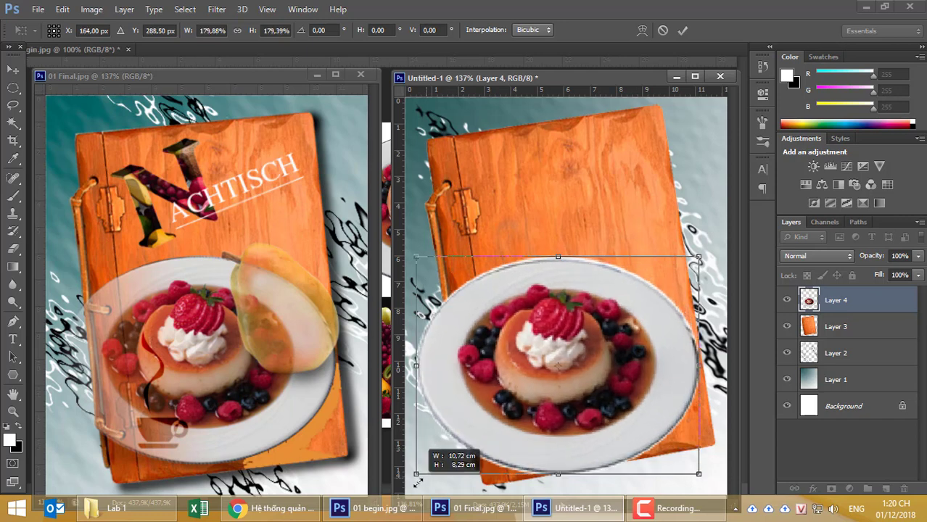
pyautogui.moveTo(533, 431); pyautogui.dragTo(531, 411)
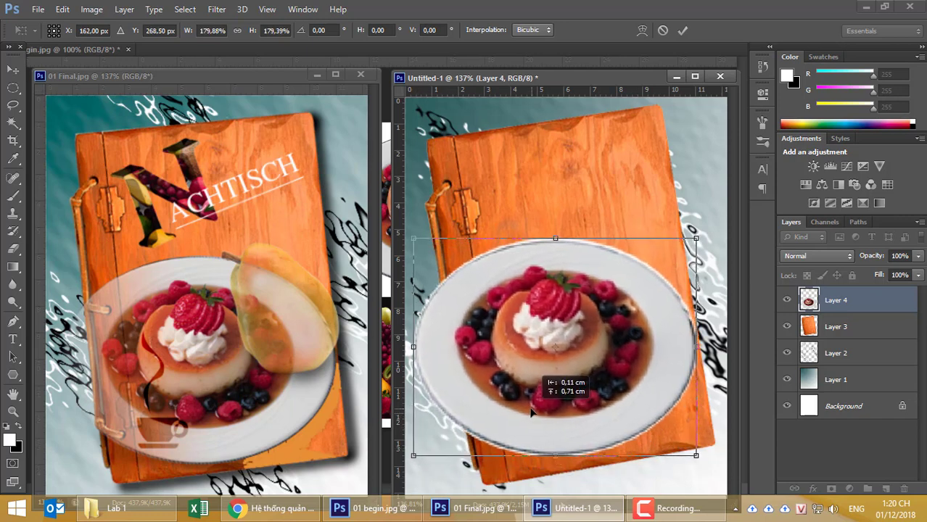
# Set the plate layer's fill to 85% and add a layer mask
pyautogui.press('Return')
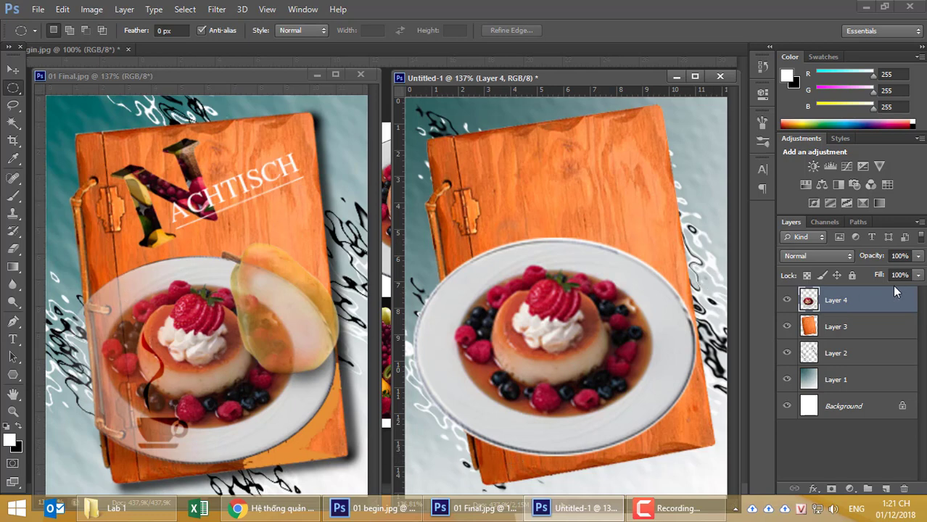
pyautogui.click(918, 276)
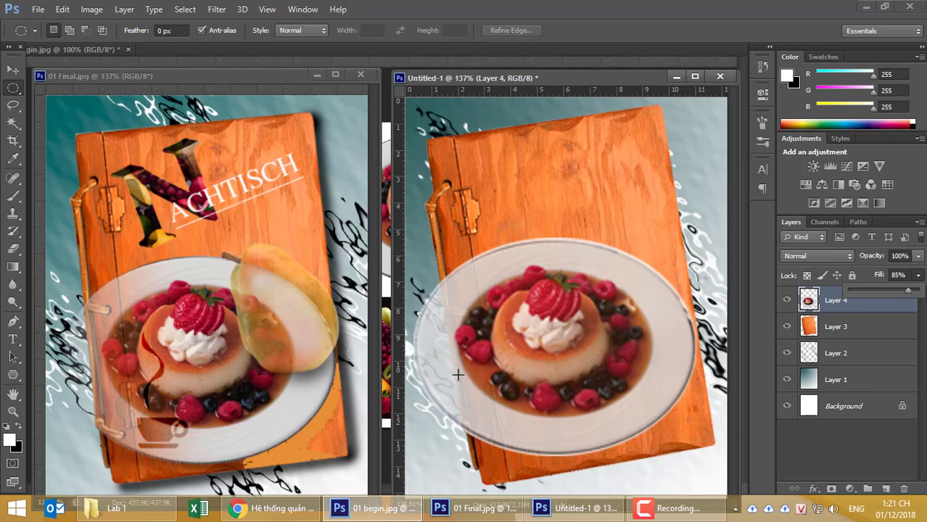
pyautogui.click(865, 310)
pyautogui.click(831, 490)
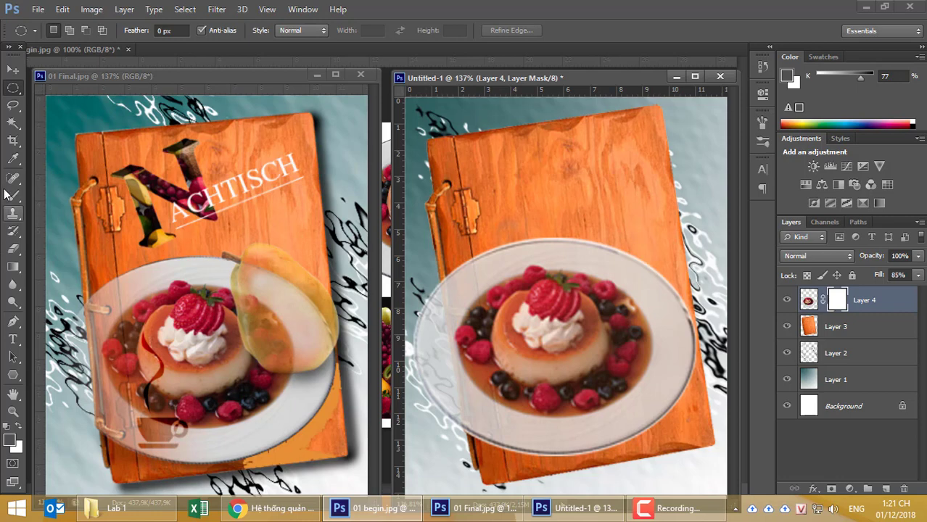
# Fade the plate's left edge with a foreground-to-transparent gradient on its mask
pyautogui.click(14, 267)
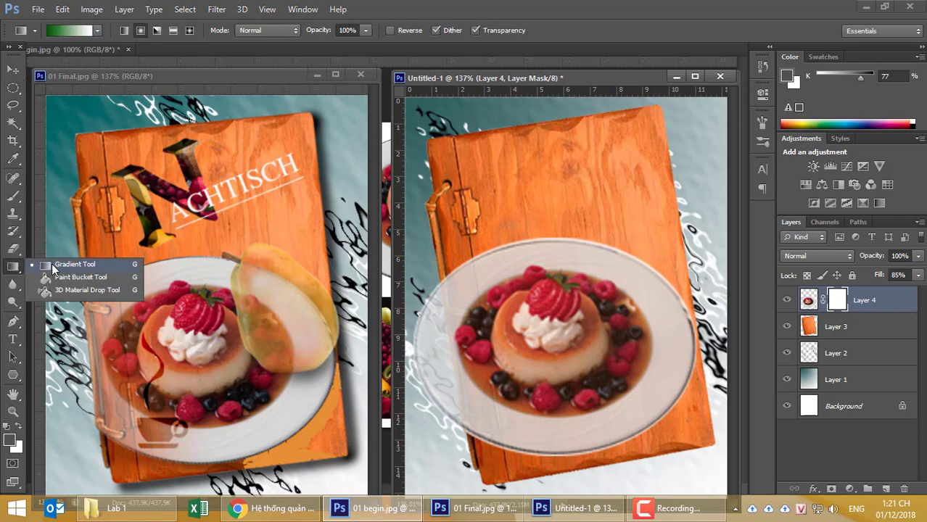
pyautogui.click(52, 265)
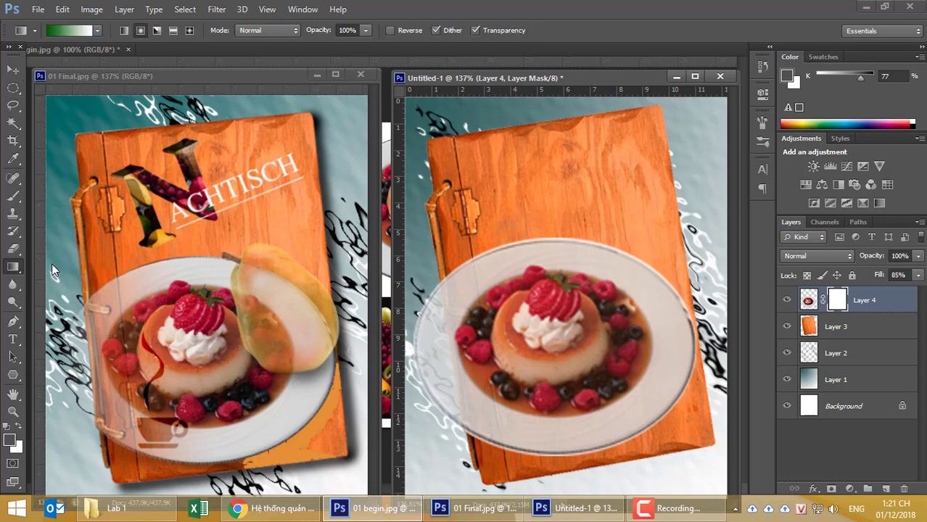
pyautogui.click(98, 31)
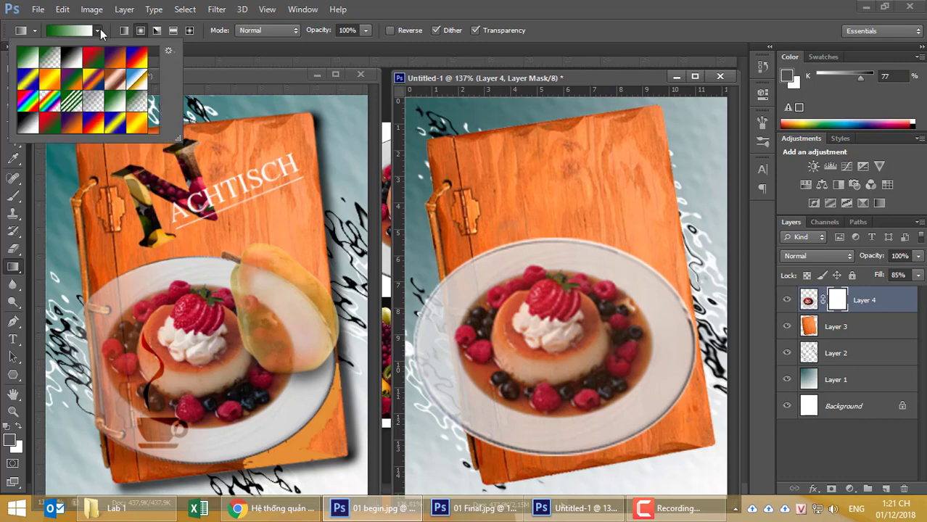
pyautogui.doubleClick(49, 58)
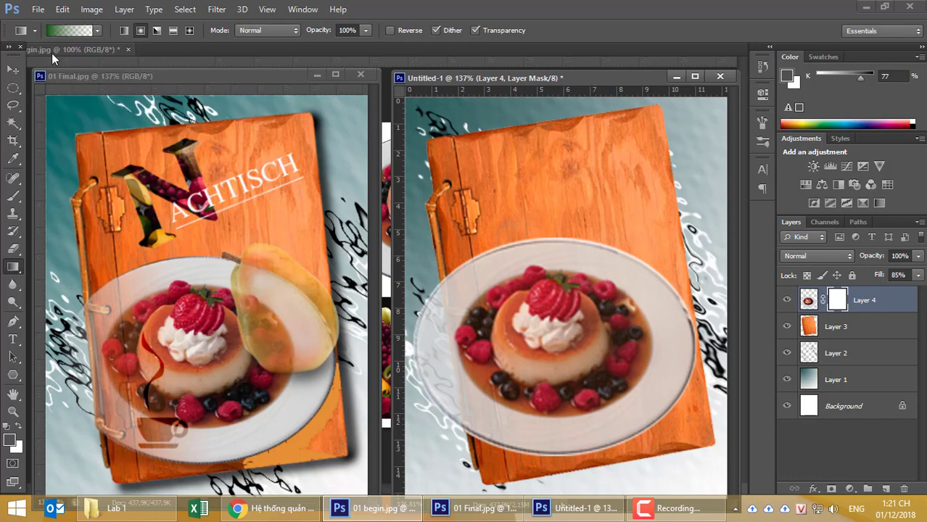
pyautogui.moveTo(426, 418); pyautogui.dragTo(497, 369)
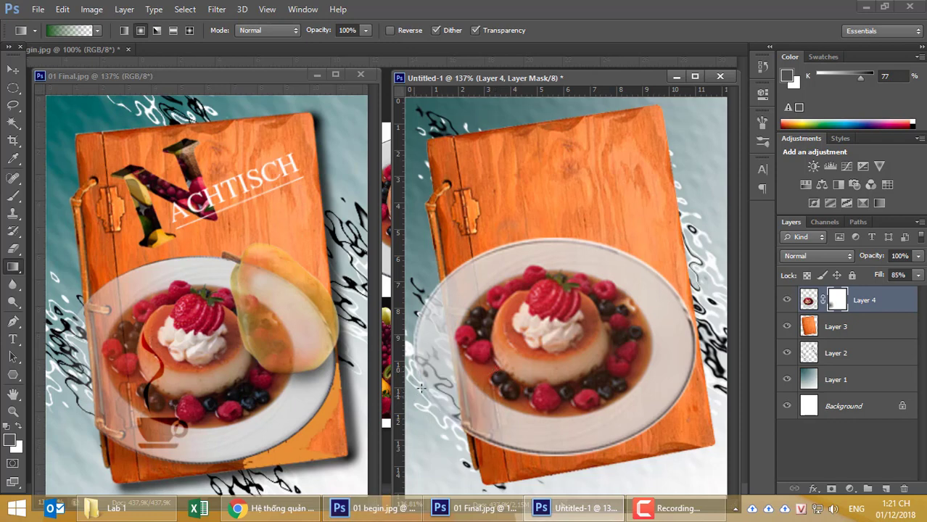
pyautogui.moveTo(414, 393); pyautogui.dragTo(499, 349)
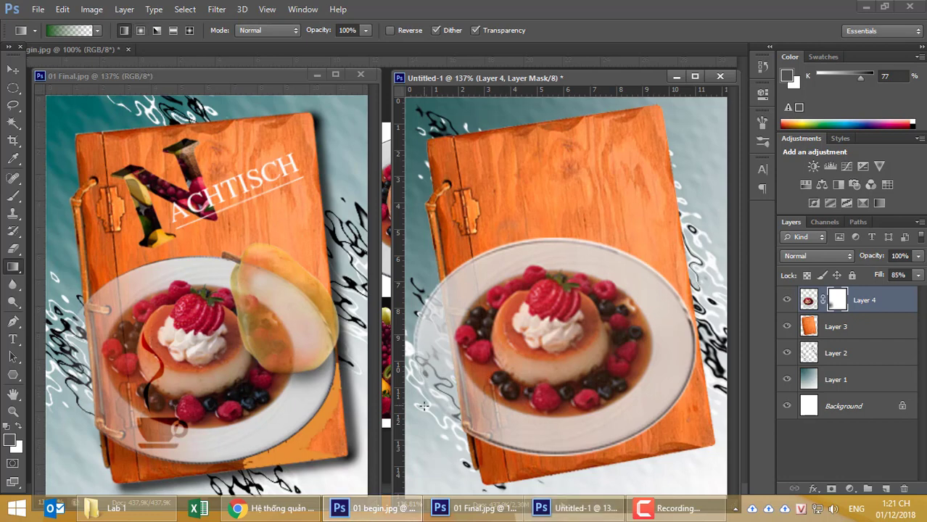
pyautogui.moveTo(424, 406); pyautogui.dragTo(493, 367)
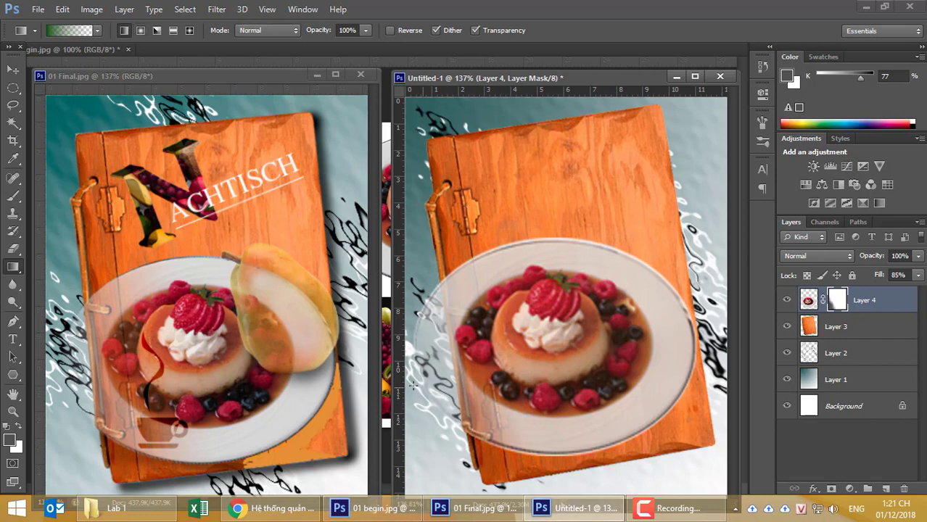
pyautogui.moveTo(413, 384); pyautogui.dragTo(484, 352)
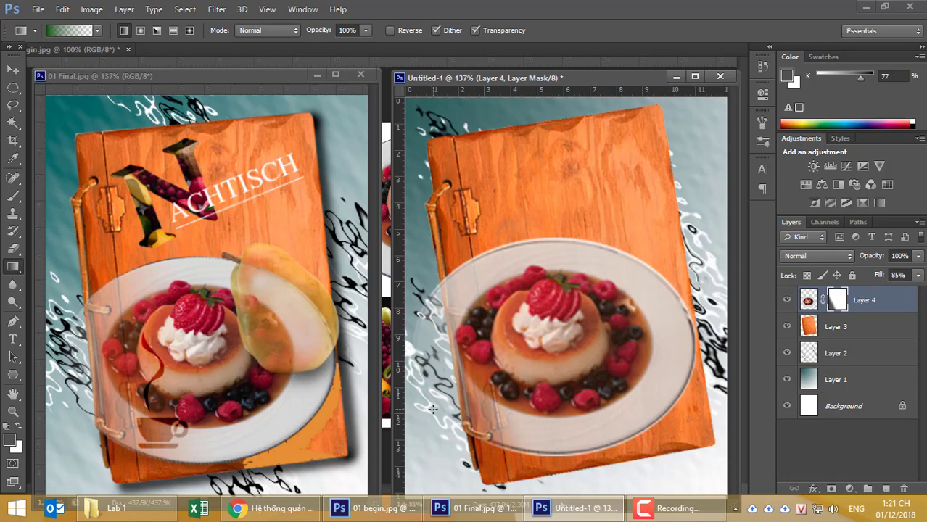
pyautogui.click(76, 48)
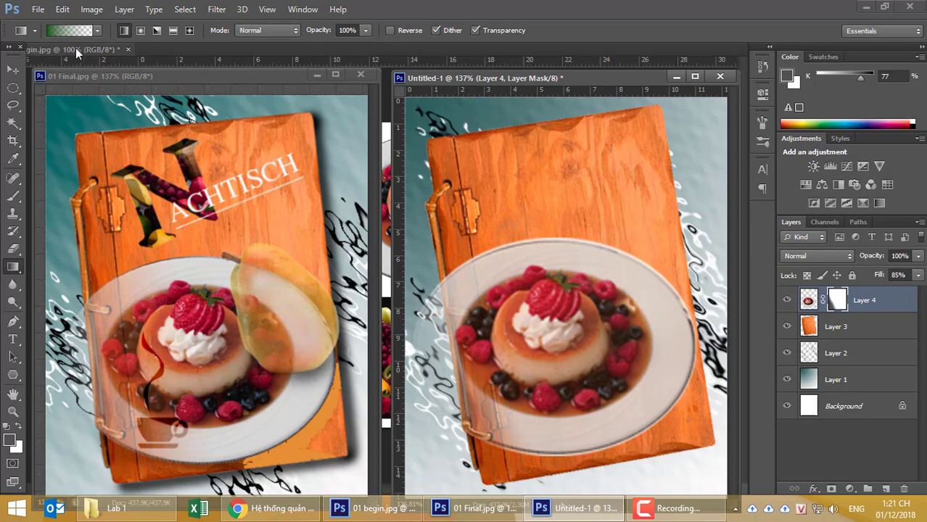
# Lasso the pear in begin.jpg and paste it into Untitled-1 as a new layer
pyautogui.click(314, 76)
pyautogui.click(675, 77)
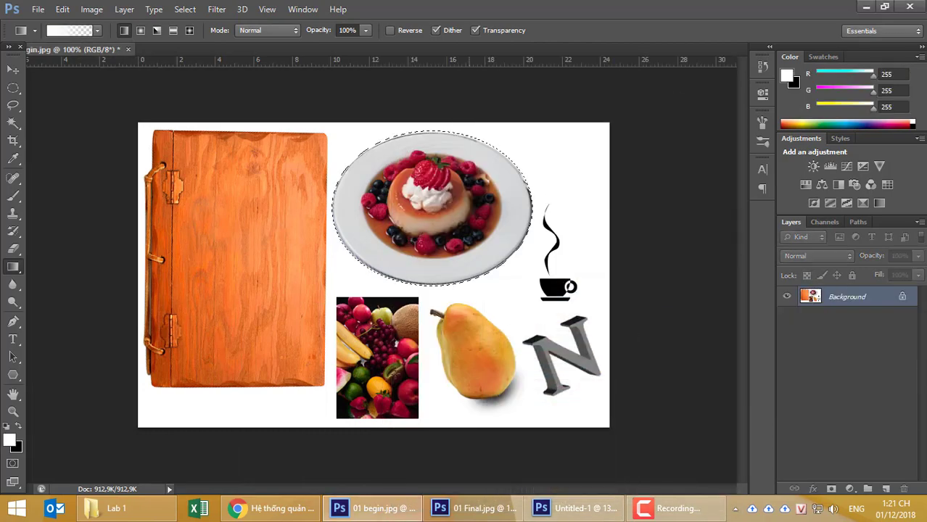
pyautogui.click(13, 106)
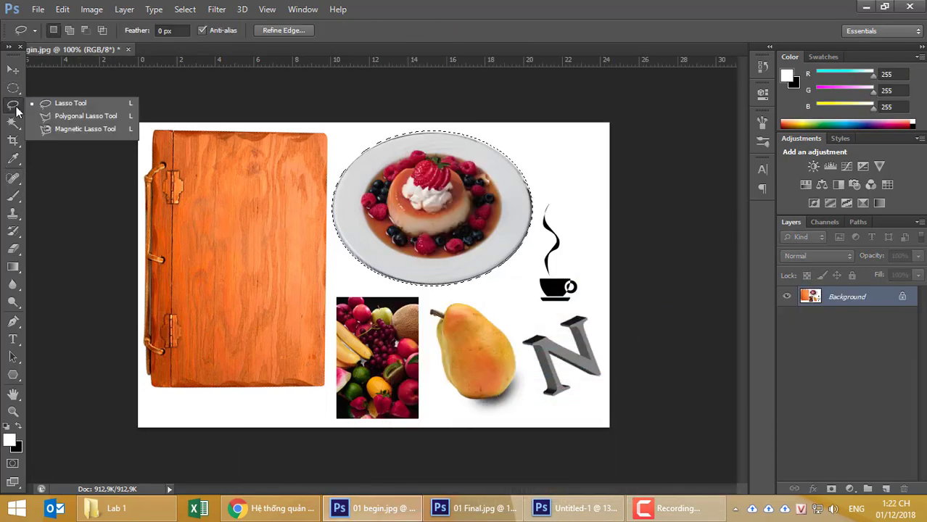
pyautogui.moveTo(423, 303)
pyautogui.mouseDown()
pyautogui.moveTo(435, 356)
pyautogui.moveTo(524, 370)
pyautogui.moveTo(427, 302)
pyautogui.mouseUp()
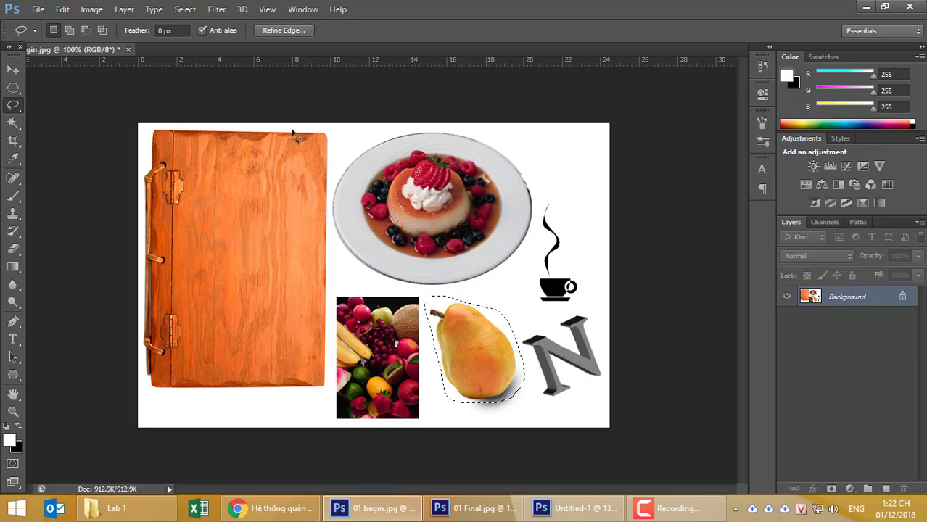
pyautogui.click(302, 9)
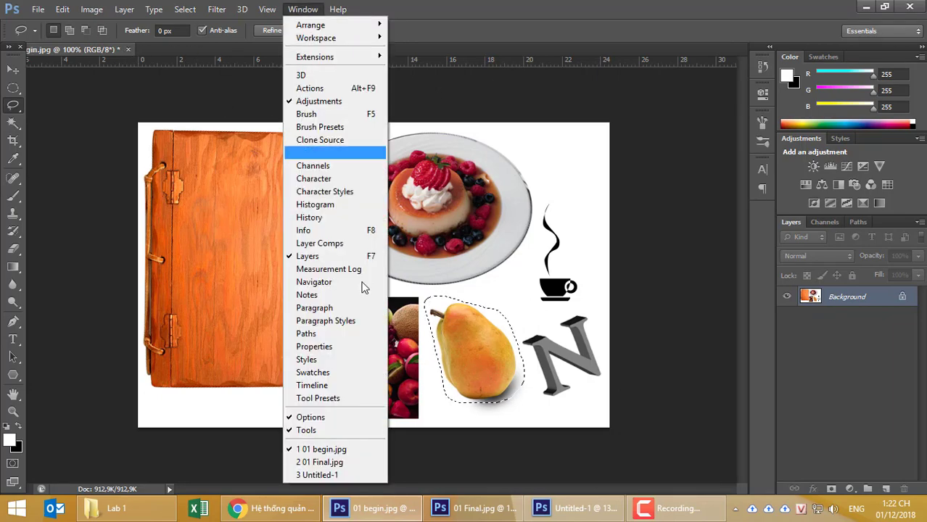
pyautogui.click(363, 475)
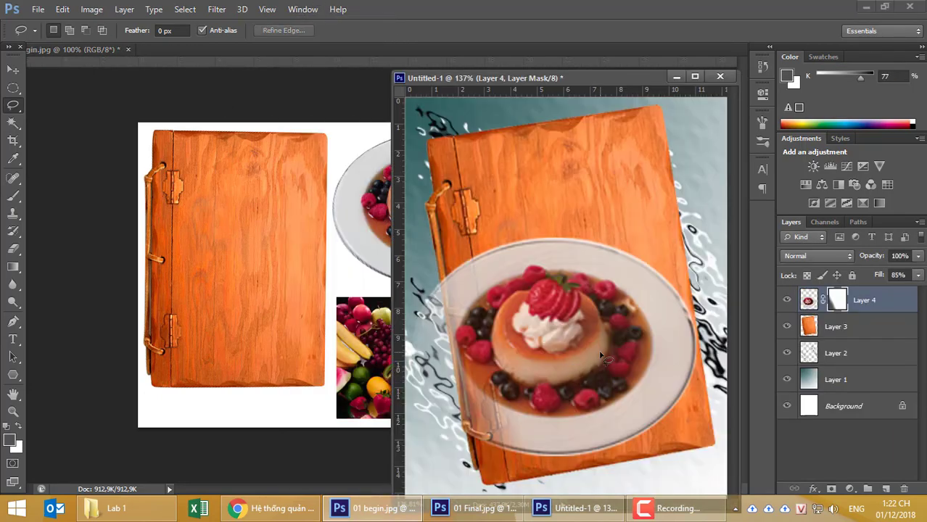
pyautogui.hotkey('ctrl', 'v')
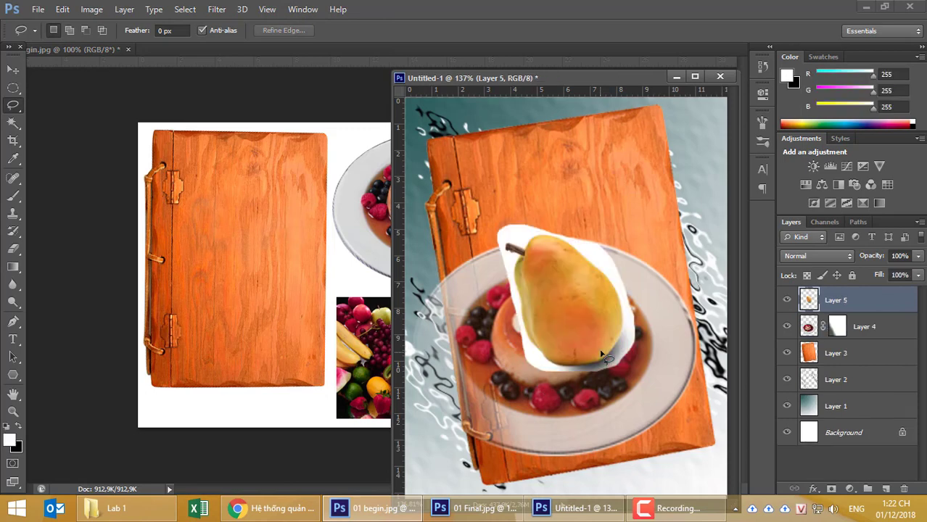
# Magic Wand away the white surround and leftover patches around the pasted pear
pyautogui.click(13, 123)
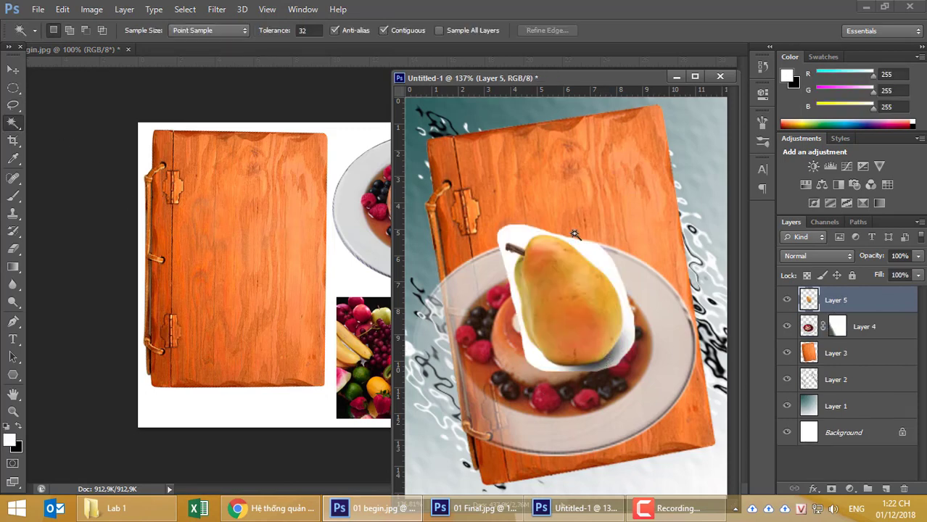
pyautogui.click(596, 250)
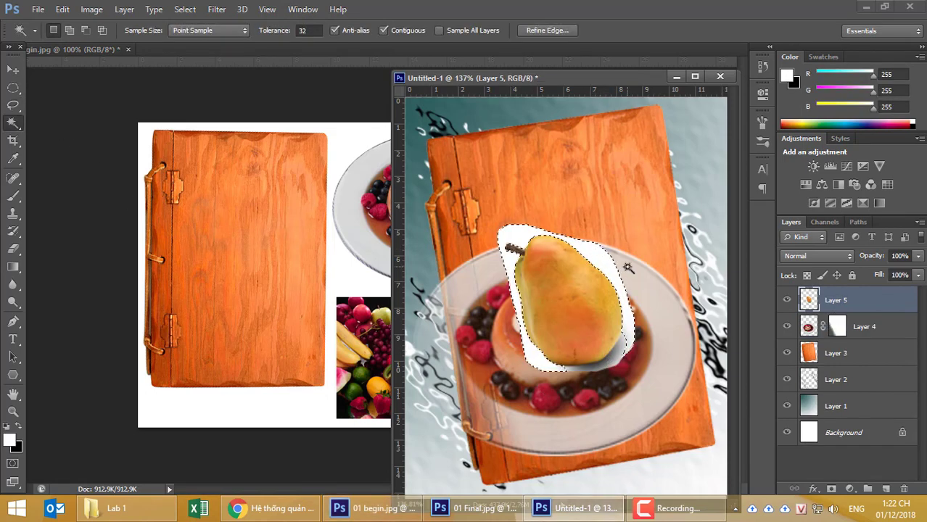
pyautogui.press('Delete')
pyautogui.click(607, 355)
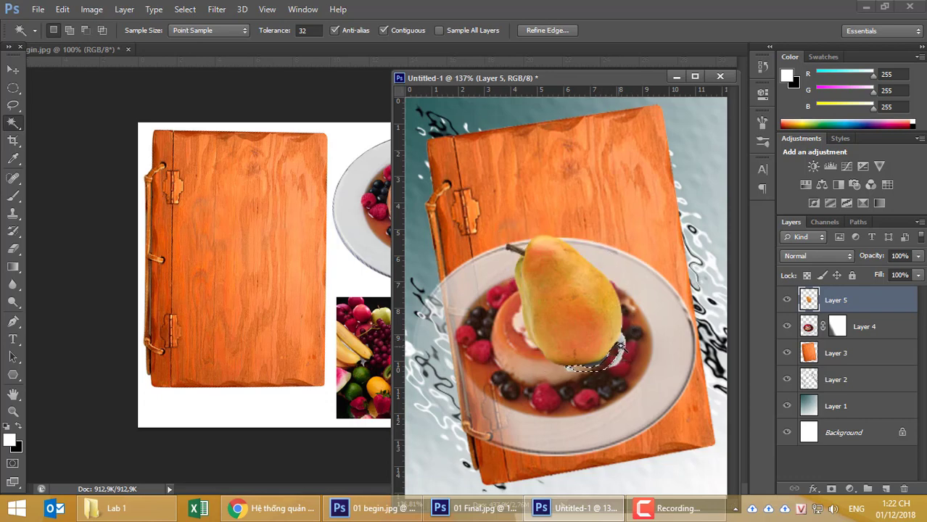
pyautogui.click(613, 363)
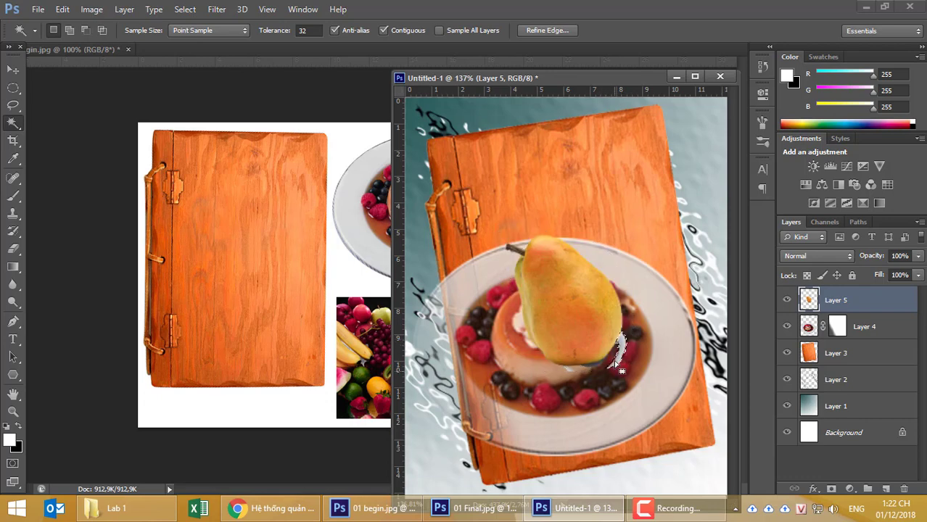
pyautogui.click(571, 373)
pyautogui.click(601, 367)
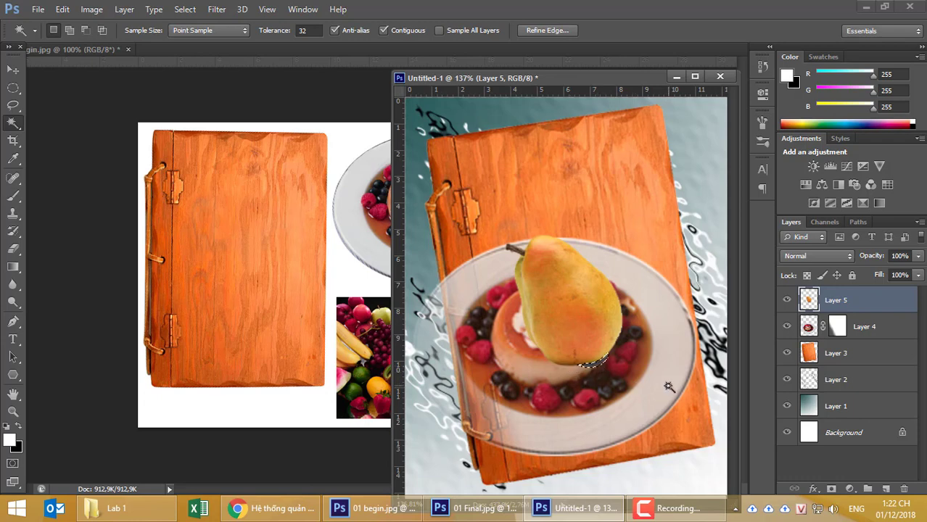
pyautogui.hotkey('ctrl', 'd')
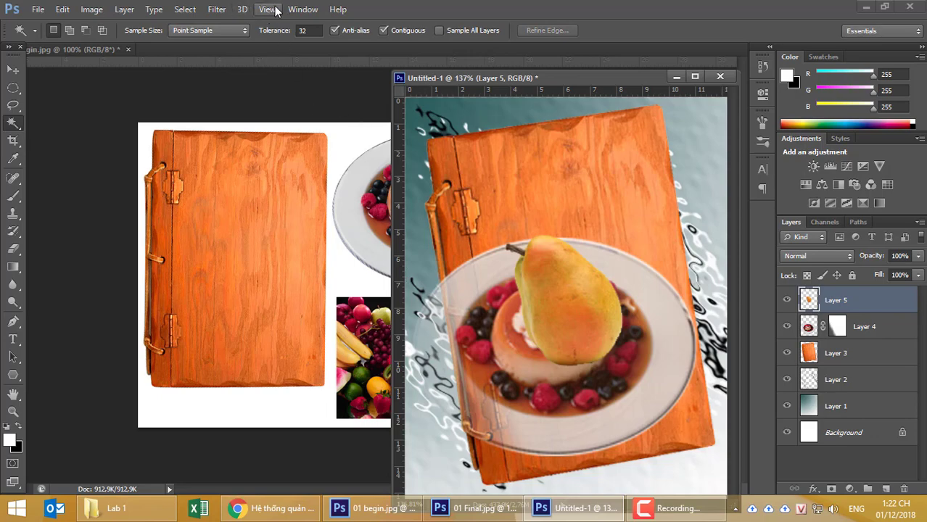
pyautogui.click(302, 9)
# Move the Layer 5 pear onto the plate's right edge and set its fill to 58%
pyautogui.click(342, 461)
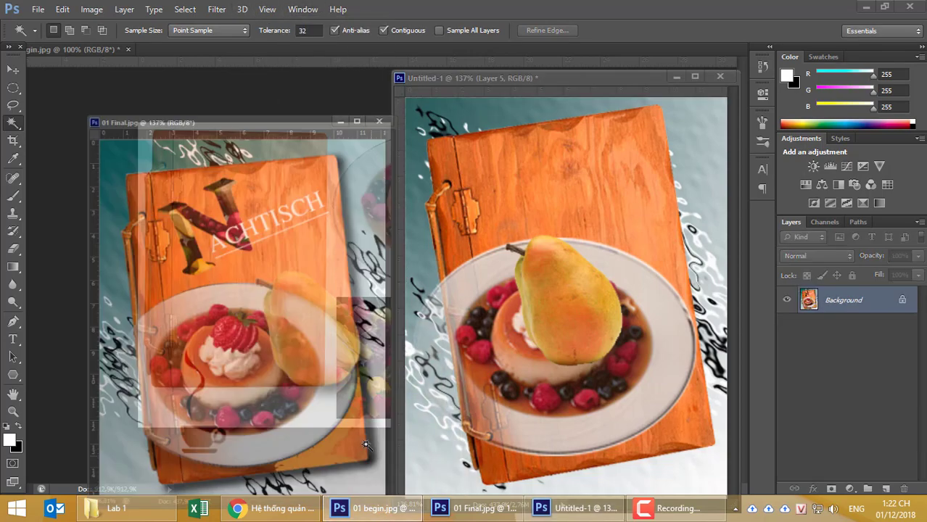
pyautogui.press('v')
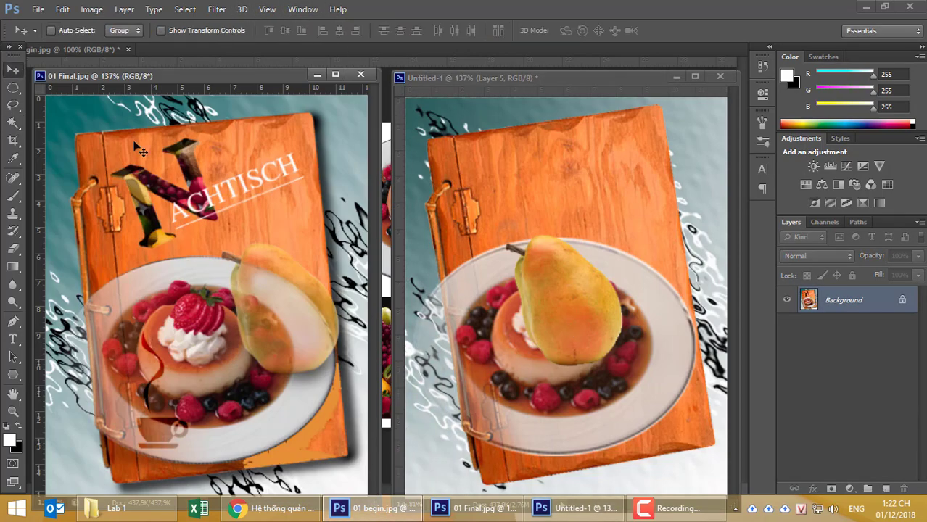
pyautogui.click(578, 299)
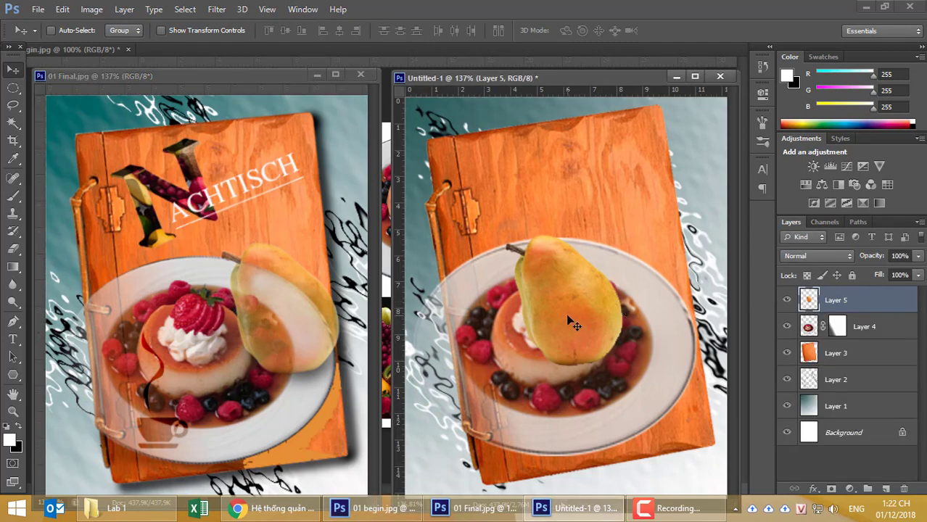
pyautogui.moveTo(617, 306); pyautogui.dragTo(667, 310)
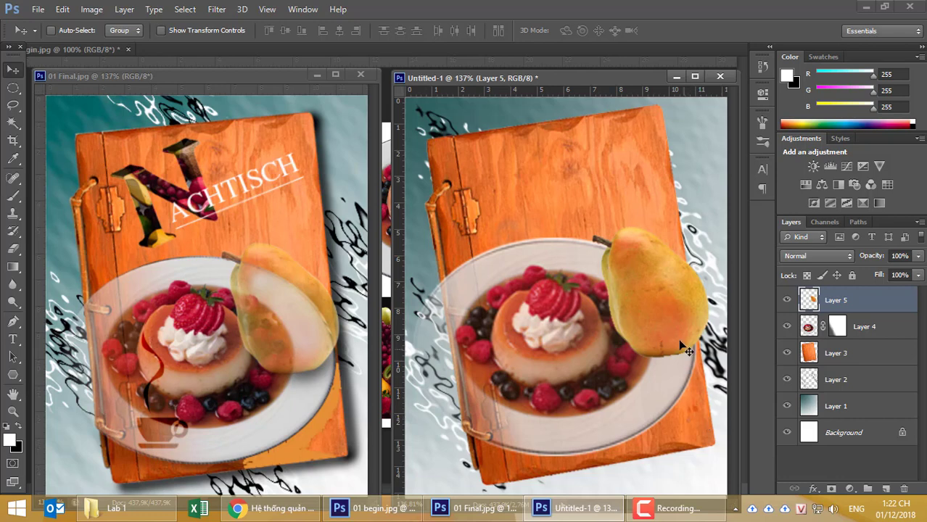
pyautogui.click(918, 275)
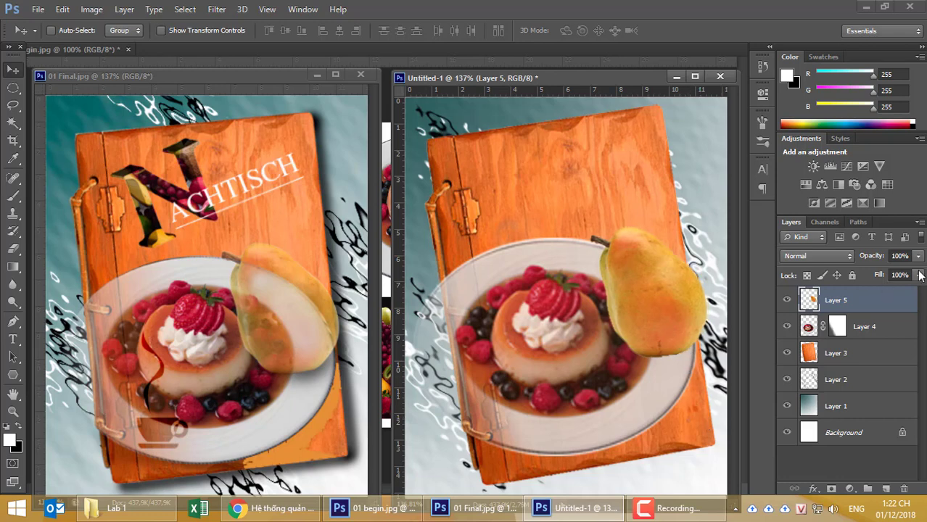
pyautogui.moveTo(918, 290)
pyautogui.mouseDown()
pyautogui.moveTo(884, 292)
pyautogui.moveTo(910, 297)
pyautogui.moveTo(904, 301)
pyautogui.mouseUp()
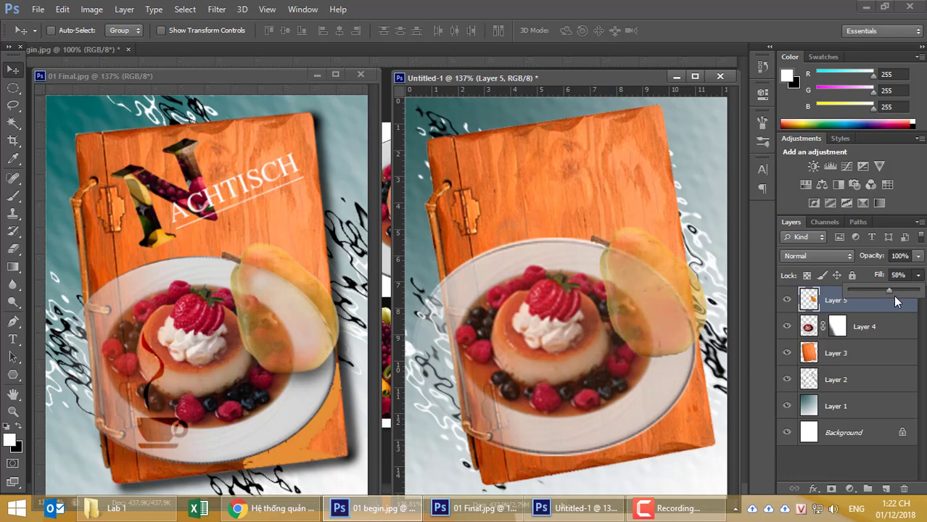
pyautogui.click(896, 302)
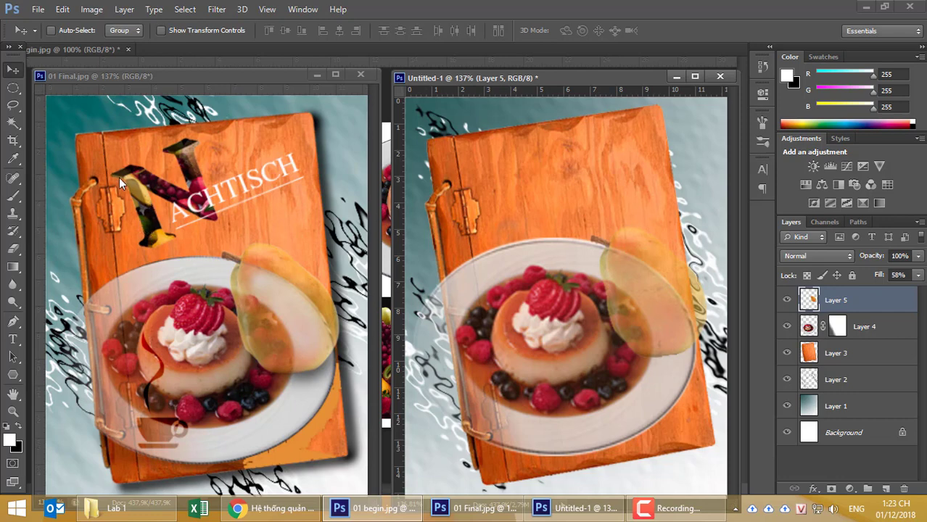
# Select the mixed fruit photo in begin.jpg with the rectangular marquee and paste it into Untitled-1
pyautogui.click(316, 76)
pyautogui.click(675, 77)
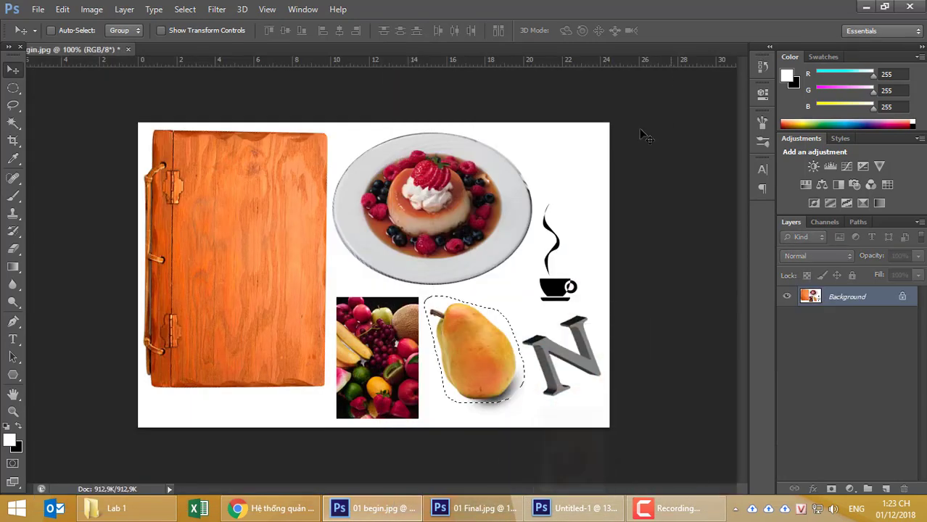
pyautogui.click(13, 88)
pyautogui.click(58, 89)
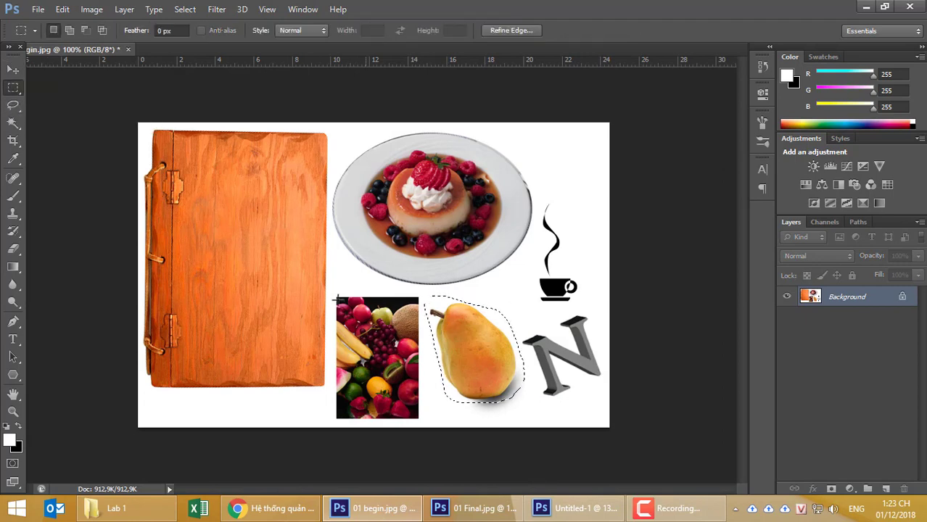
pyautogui.moveTo(335, 295)
pyautogui.mouseDown()
pyautogui.moveTo(427, 430)
pyautogui.moveTo(422, 422)
pyautogui.mouseUp()
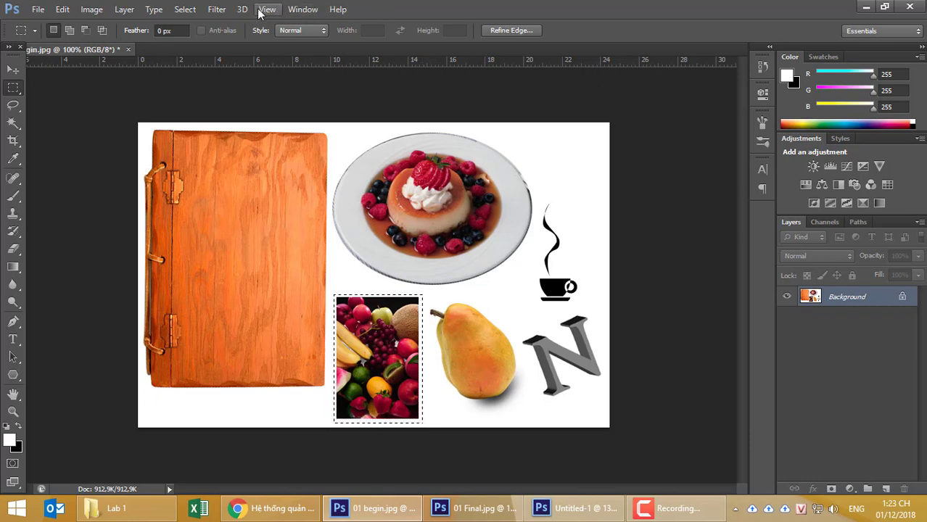
pyautogui.click(302, 9)
pyautogui.click(333, 475)
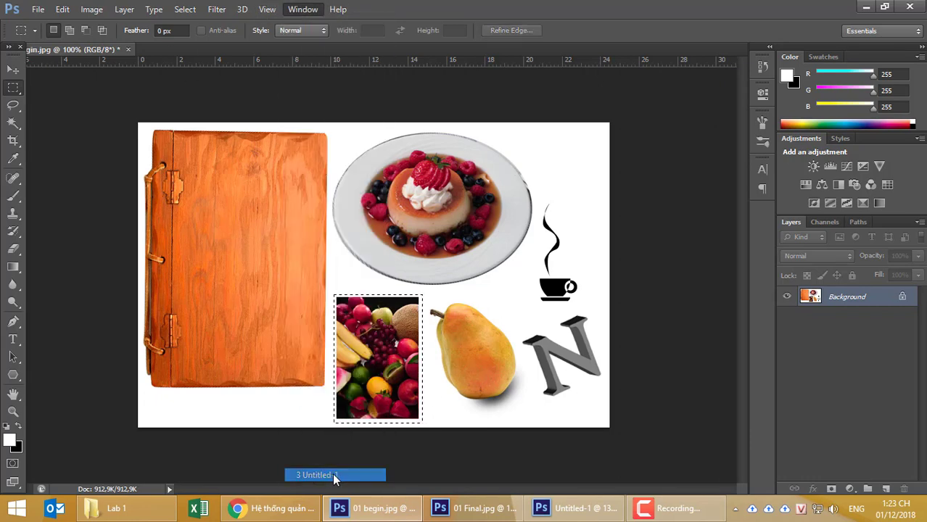
pyautogui.hotkey('ctrl', 'v')
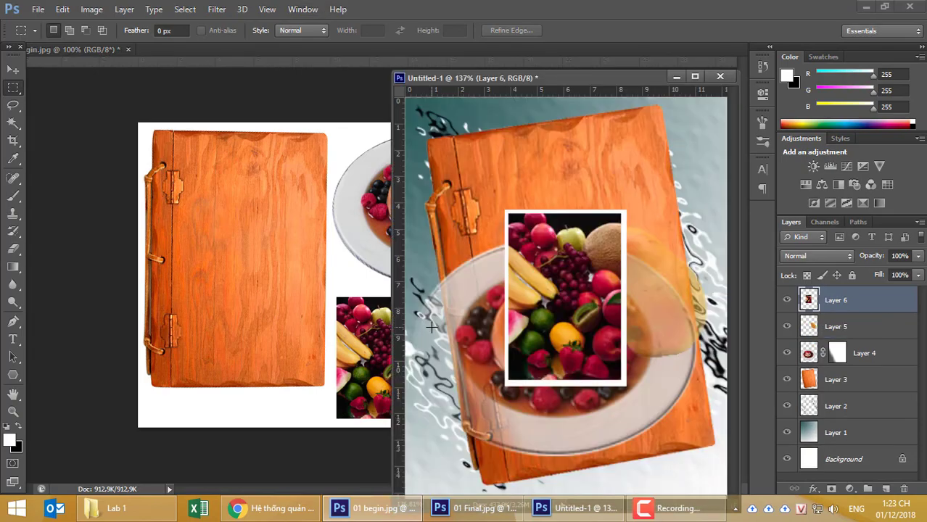
pyautogui.hotkey('alt', 'Tab')
pyautogui.hotkey('alt', 'Tab')
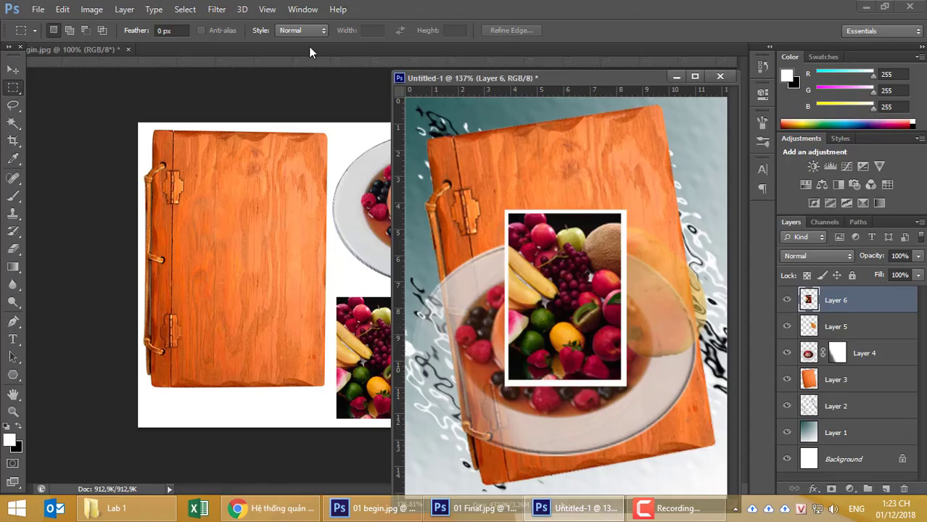
pyautogui.click(271, 182)
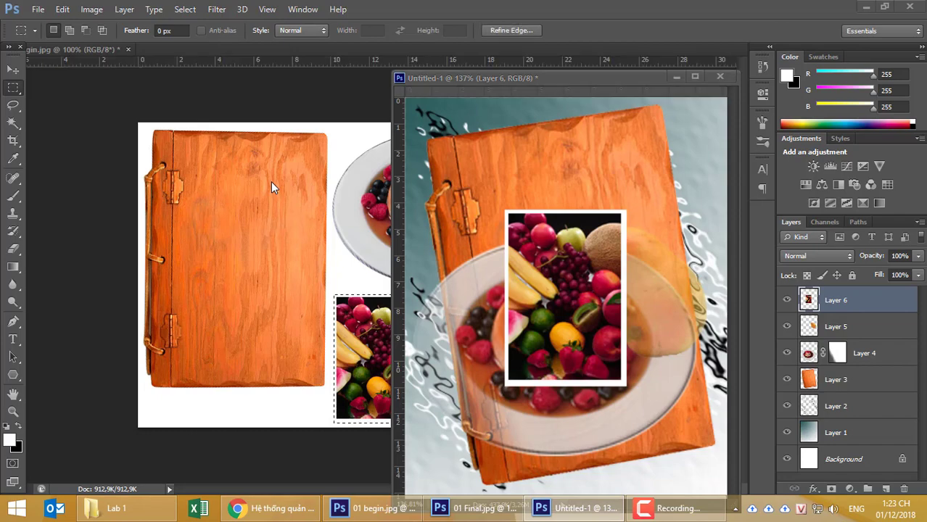
# Lasso the 3D N in begin.jpg and paste it into Untitled-1 as a new layer
pyautogui.click(676, 77)
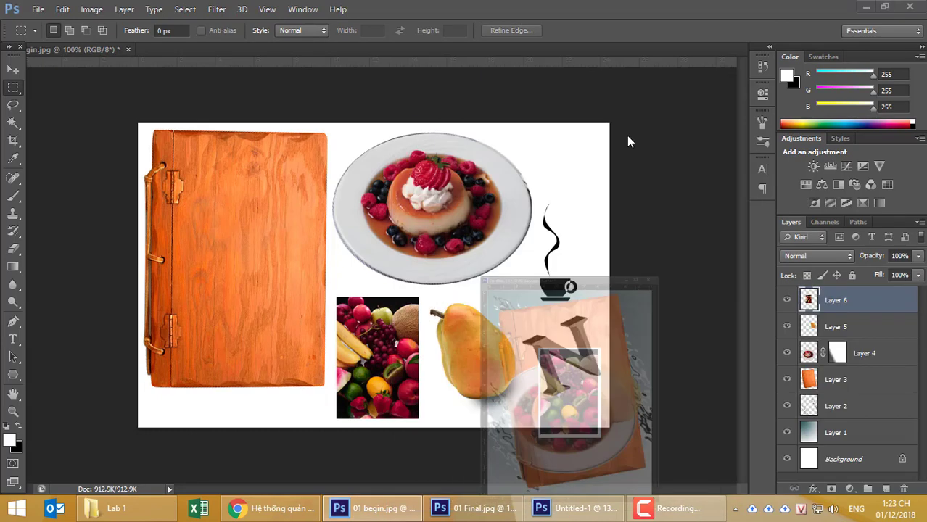
pyautogui.click(13, 105)
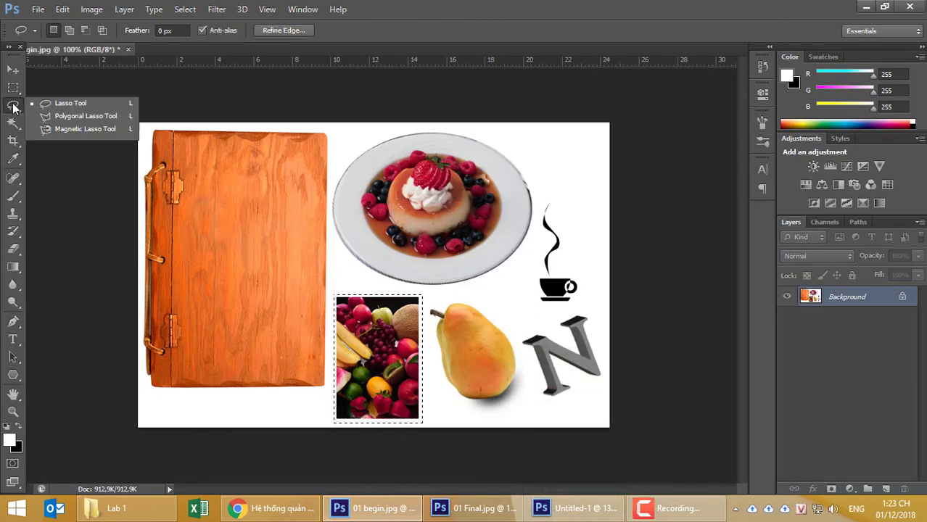
pyautogui.click(50, 108)
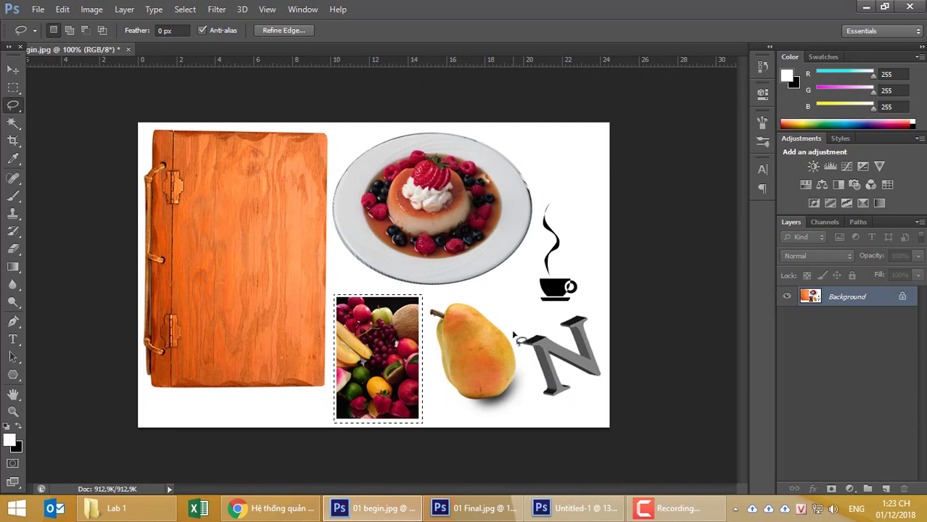
pyautogui.moveTo(513, 332)
pyautogui.mouseDown()
pyautogui.moveTo(542, 400)
pyautogui.moveTo(570, 412)
pyautogui.moveTo(623, 384)
pyautogui.moveTo(613, 321)
pyautogui.moveTo(569, 317)
pyautogui.moveTo(524, 330)
pyautogui.mouseUp()
pyautogui.click(302, 9)
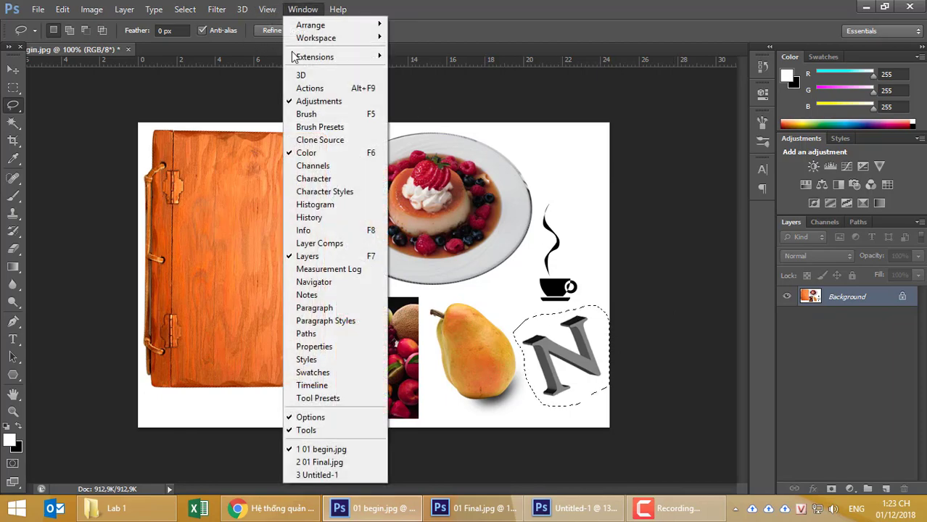
pyautogui.click(337, 475)
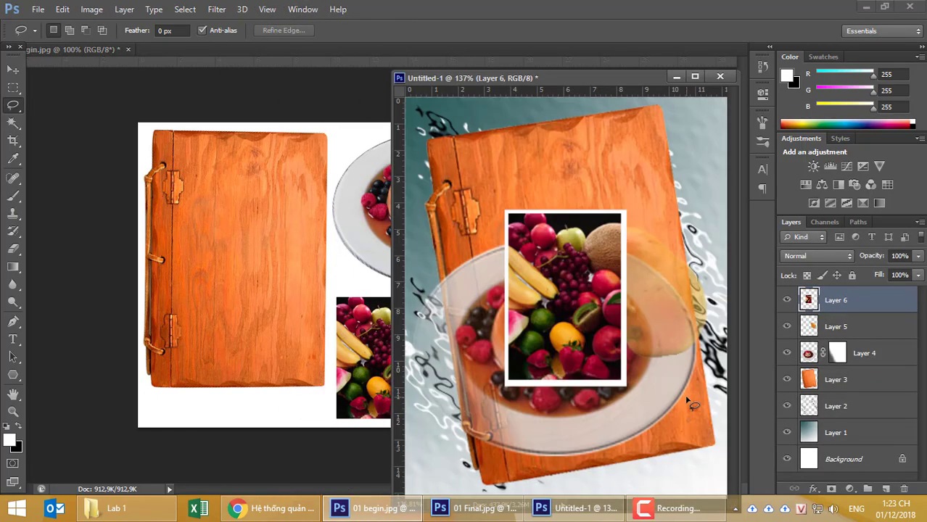
pyautogui.hotkey('ctrl', 'v')
# Delete the N's white background with the Magic Wand, then bring up 01 Final.jpg
pyautogui.click(13, 71)
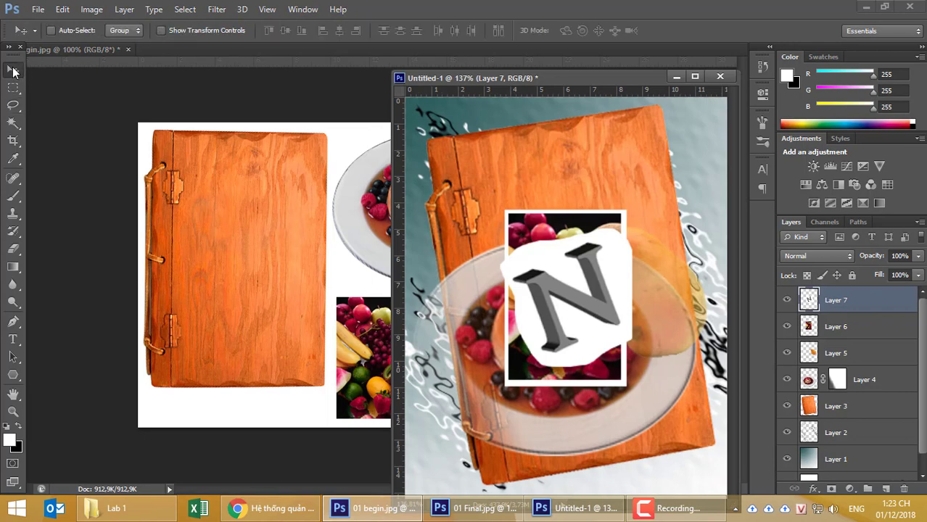
pyautogui.click(13, 123)
pyautogui.click(618, 273)
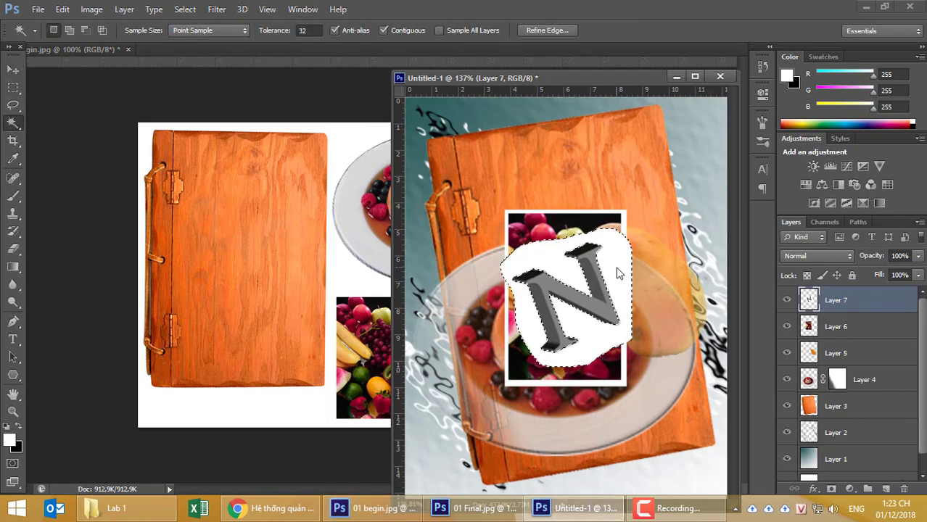
pyautogui.press('Delete')
pyautogui.hotkey('ctrl', 'd')
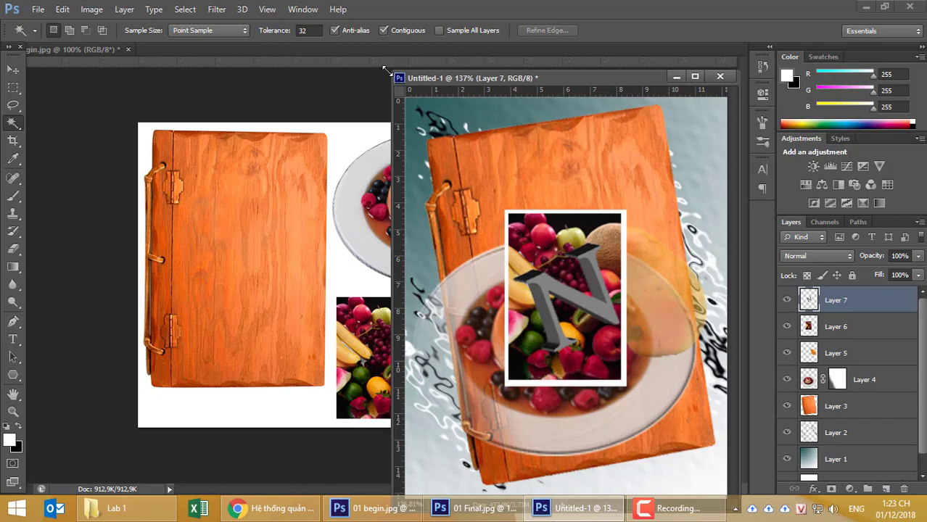
pyautogui.click(305, 9)
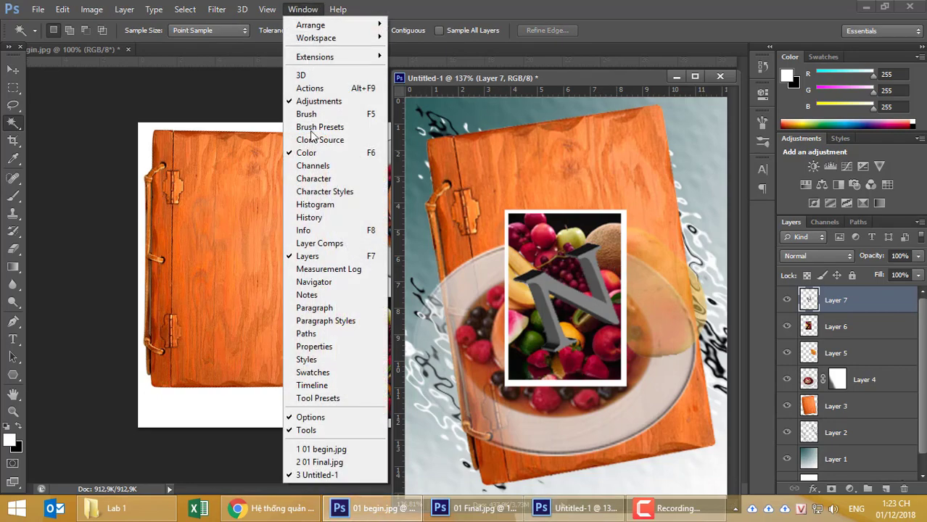
pyautogui.click(330, 462)
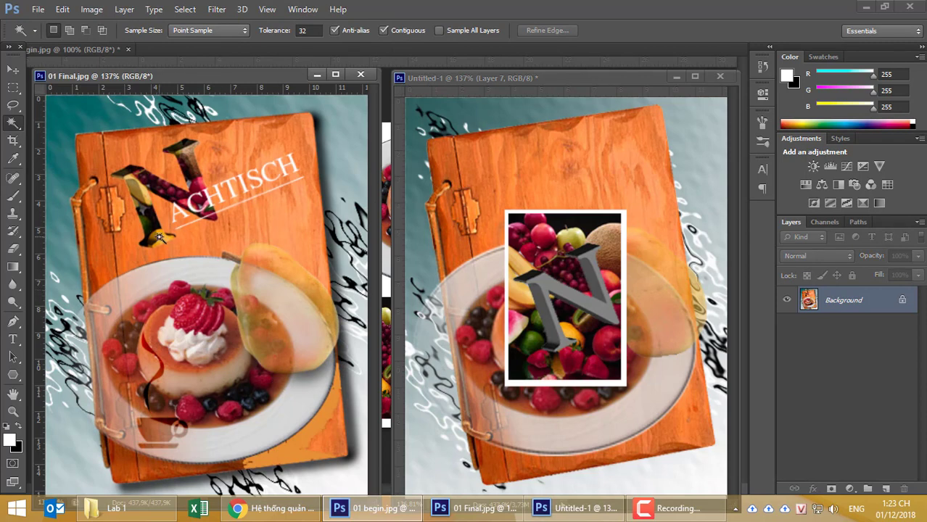
# Shift the N upward and try masking the fruit photo to the N shape, then undo it
pyautogui.click(13, 70)
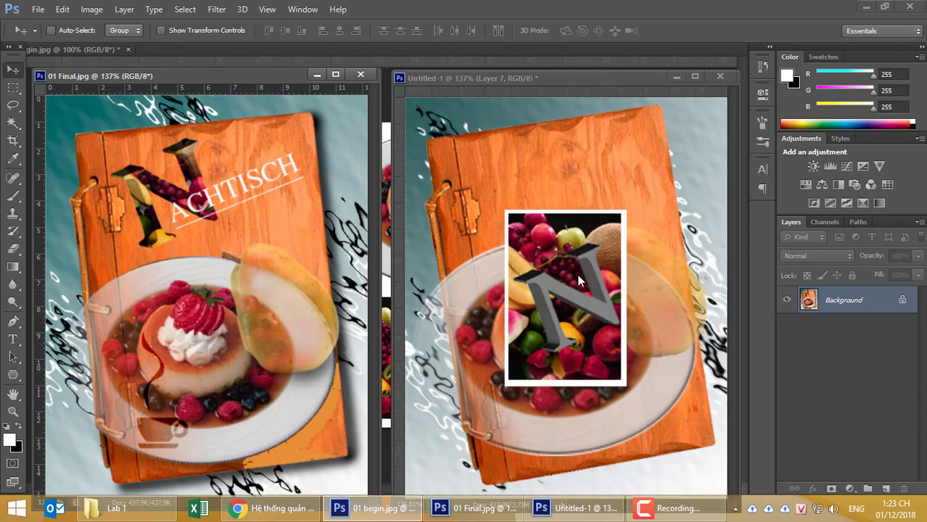
pyautogui.click(594, 304)
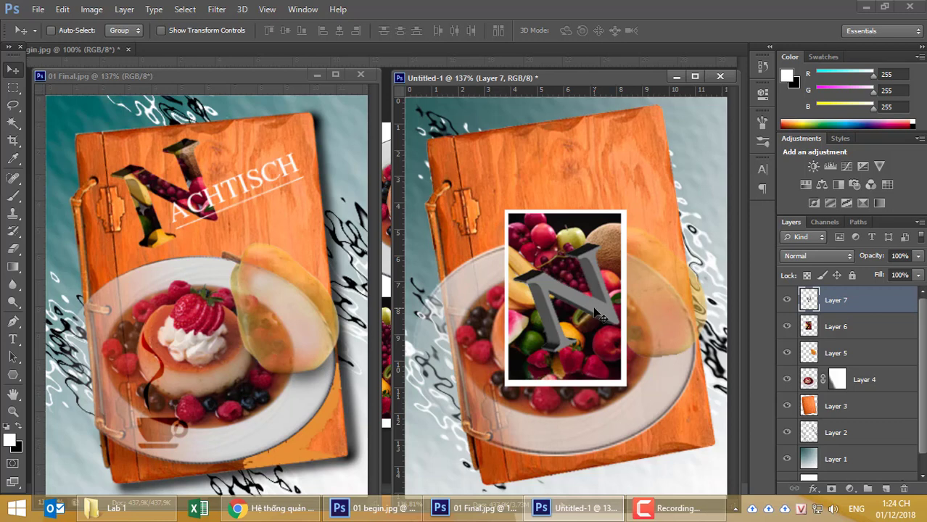
pyautogui.moveTo(594, 308)
pyautogui.mouseDown()
pyautogui.moveTo(599, 283)
pyautogui.moveTo(611, 282)
pyautogui.moveTo(594, 299)
pyautogui.mouseUp()
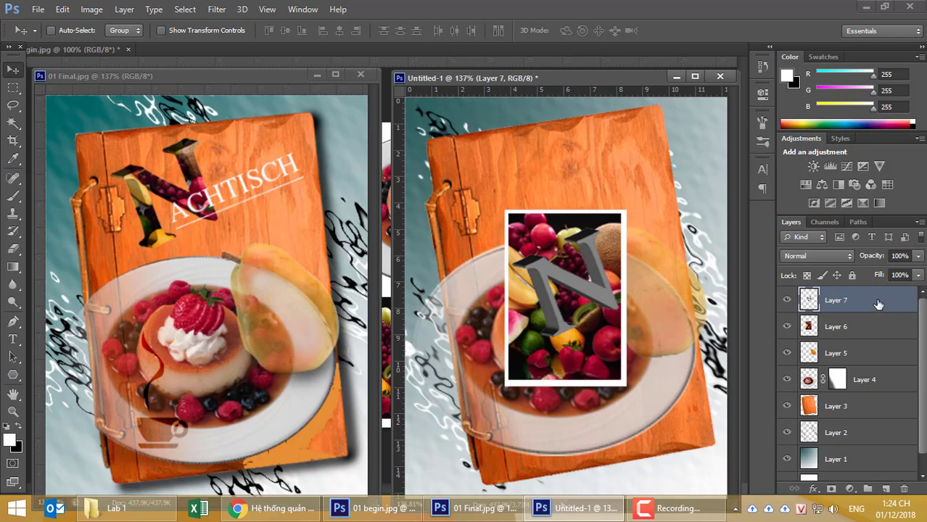
pyautogui.click(844, 327)
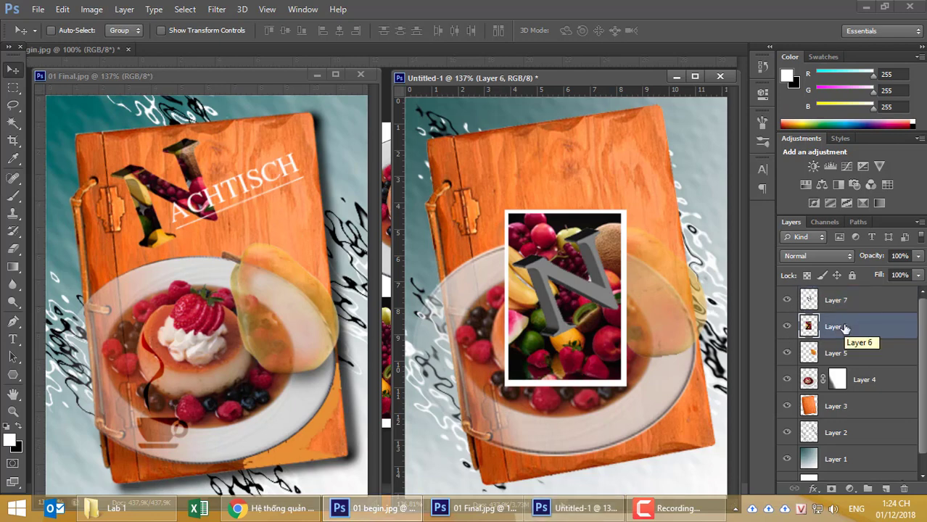
pyautogui.click(859, 305)
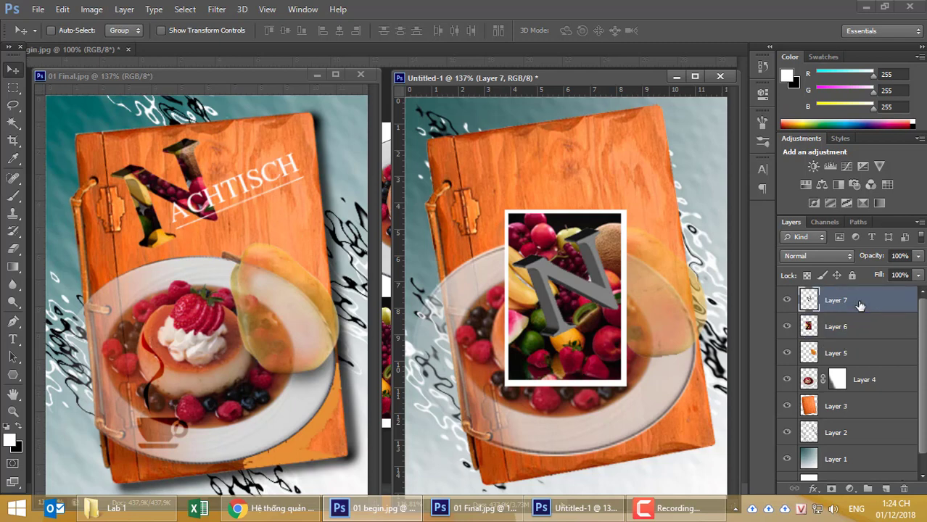
pyautogui.keyDown('ctrl'); pyautogui.click(808, 301); pyautogui.keyUp('ctrl')
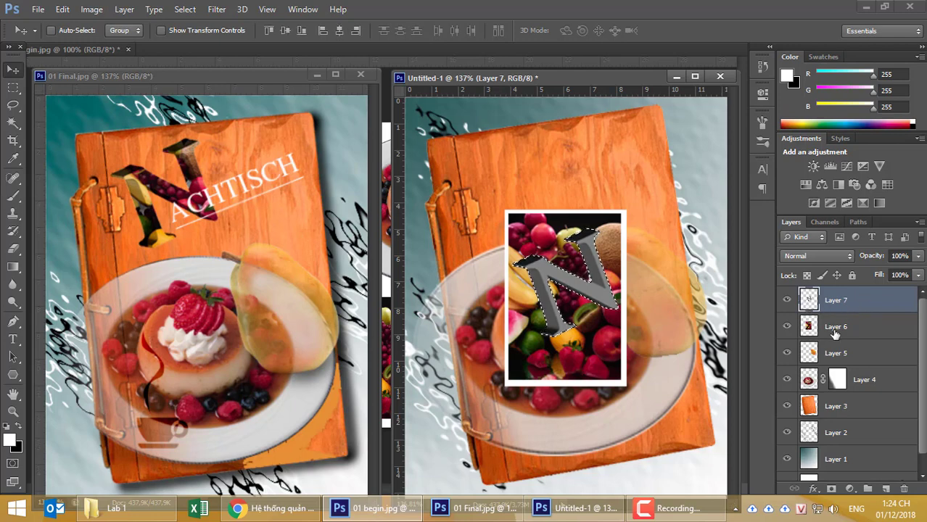
pyautogui.click(788, 300)
pyautogui.click(843, 330)
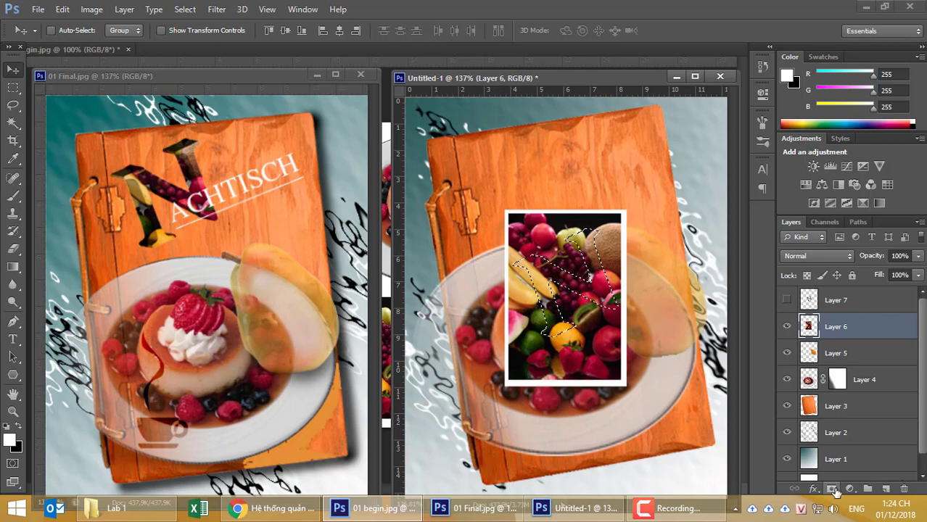
pyautogui.click(832, 491)
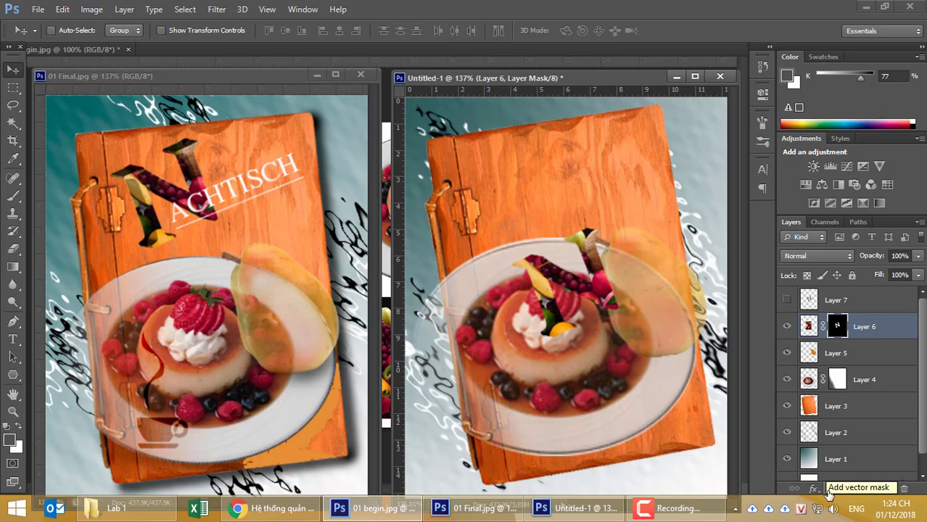
pyautogui.hotkey('ctrl', 'z')
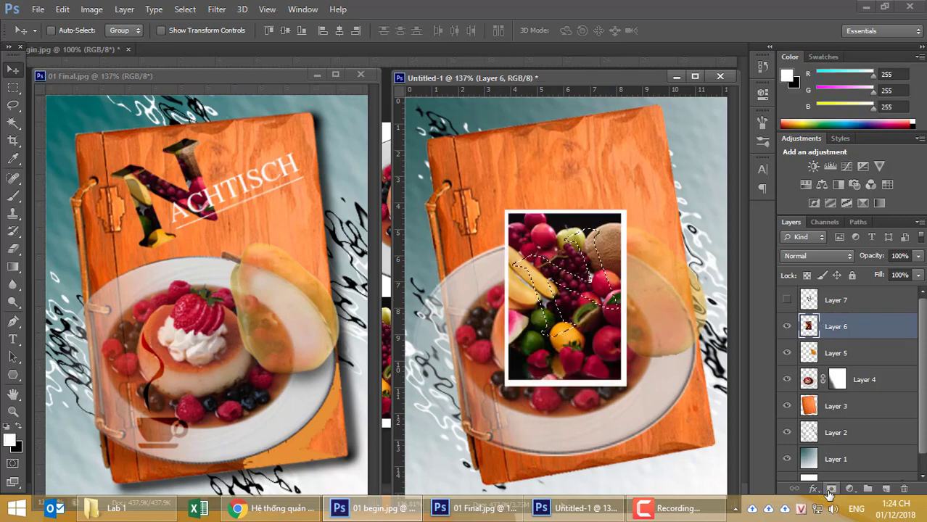
pyautogui.hotkey('ctrl', 'd')
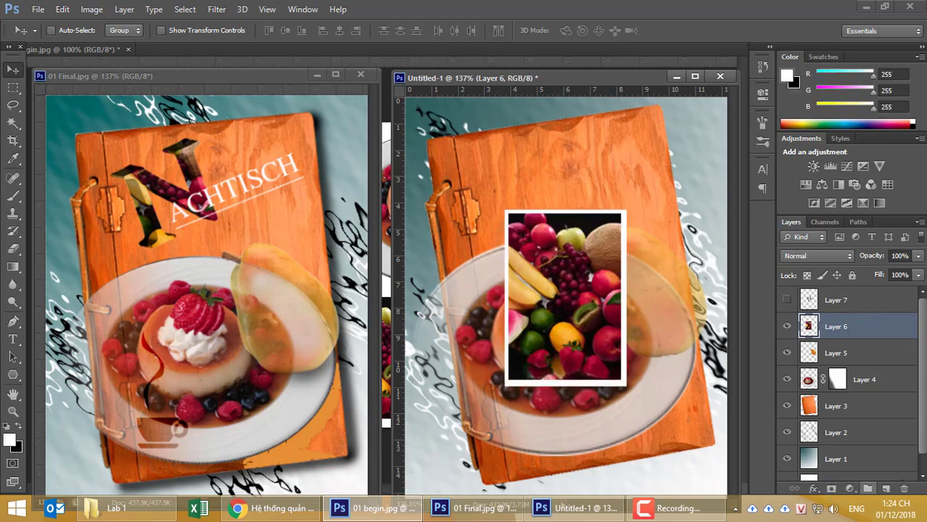
# Show the N, place Layer 7 beneath Layer 6, and clip the fruit photo to it
pyautogui.click(809, 301)
pyautogui.click(786, 300)
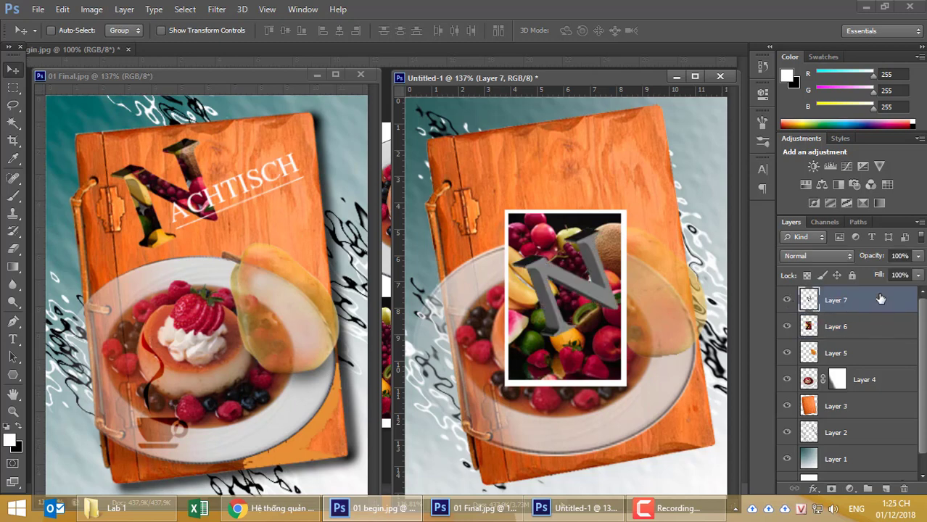
pyautogui.moveTo(880, 299); pyautogui.dragTo(881, 329)
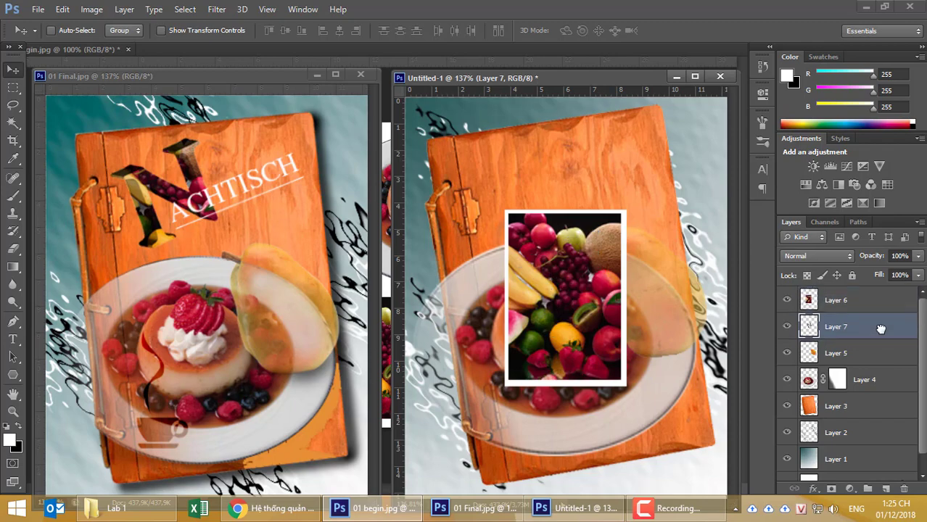
pyautogui.click(861, 303)
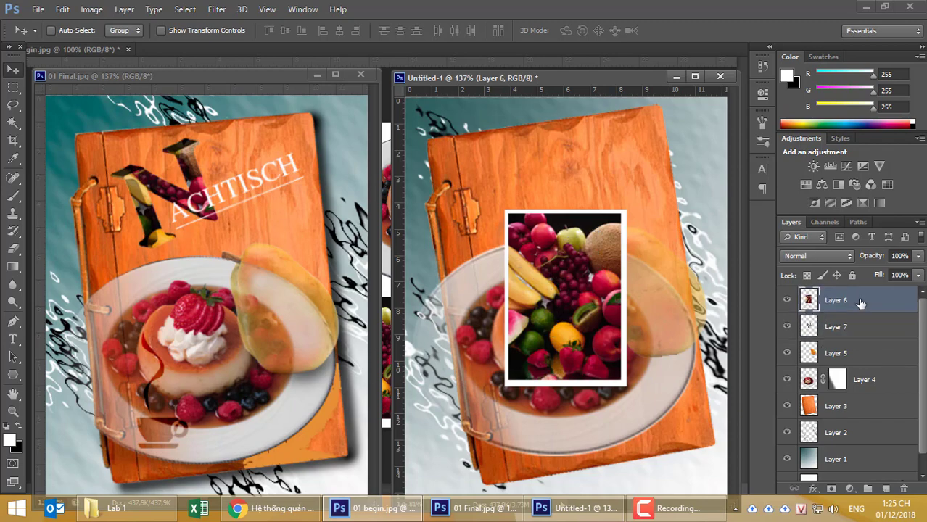
pyautogui.rightClick(861, 304)
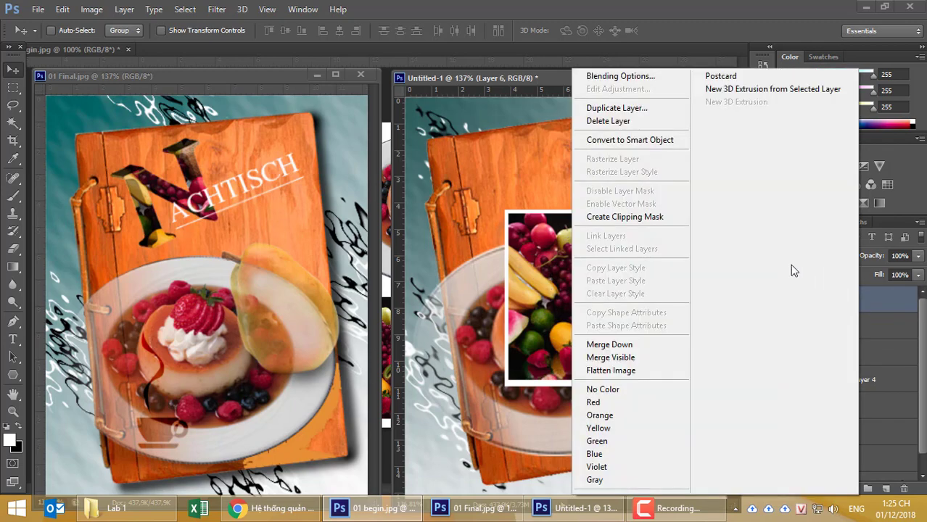
pyautogui.click(656, 218)
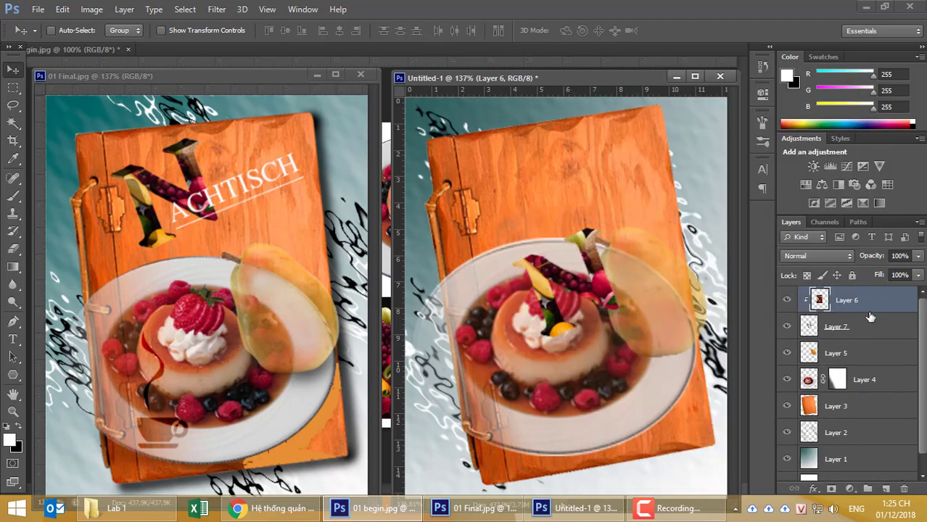
pyautogui.click(24, 511)
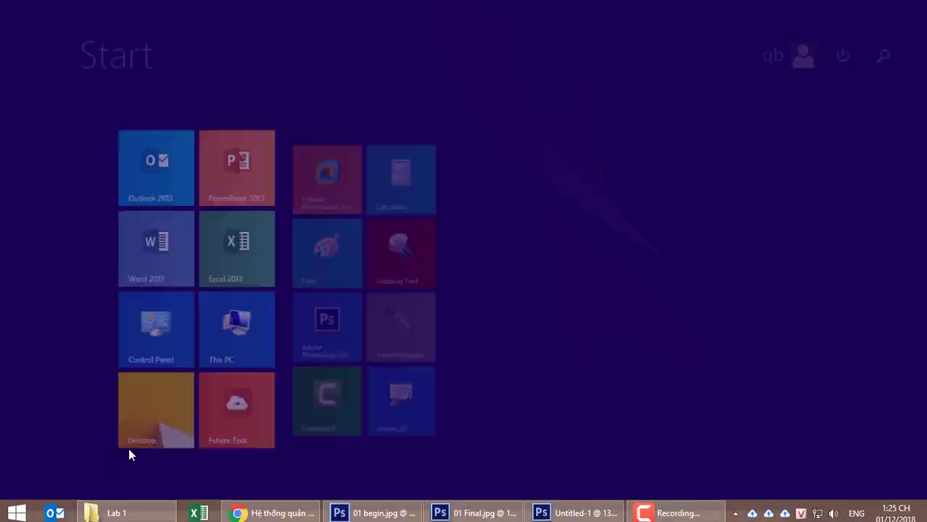
pyautogui.press('Escape')
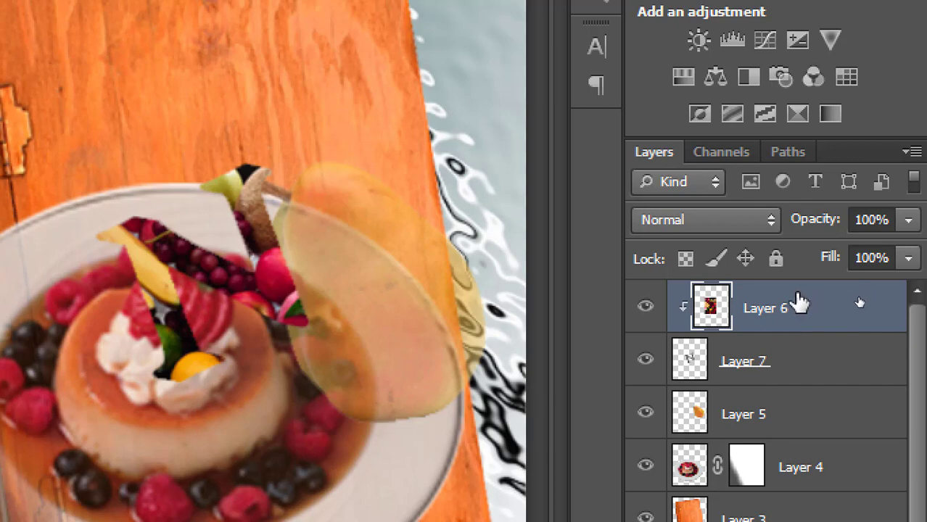
# Release Layer 6's clip, hide the N, shift the photo right, and clip it to the Layer 5 pear
pyautogui.hotkey('ctrl', 'alt', 'g')
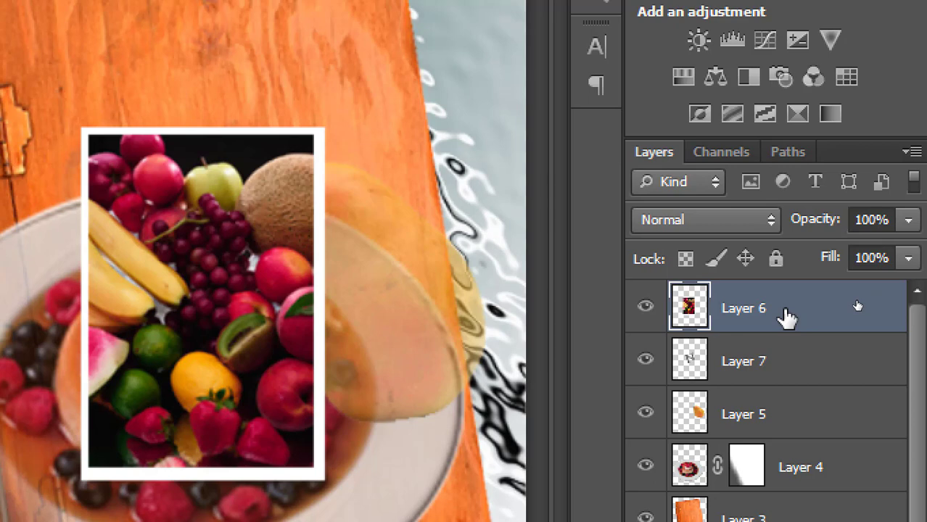
pyautogui.moveTo(788, 317); pyautogui.dragTo(790, 398)
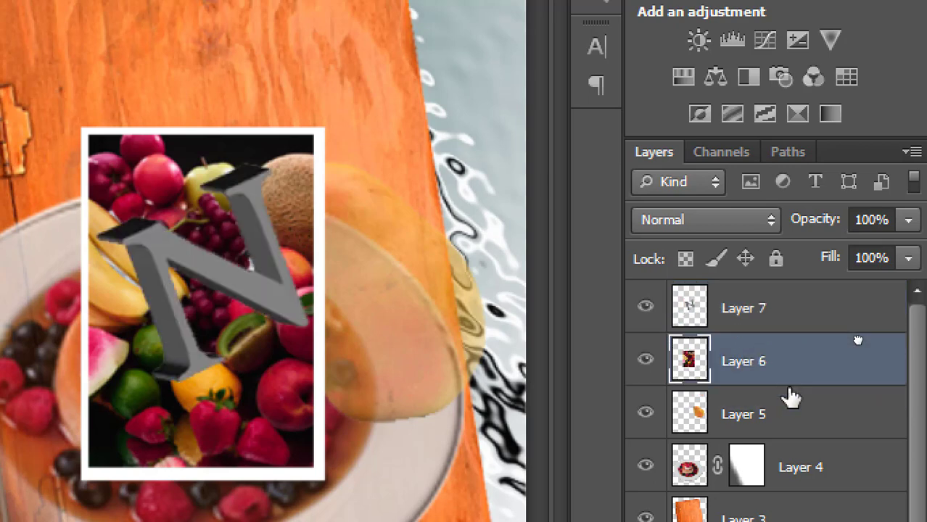
pyautogui.click(645, 308)
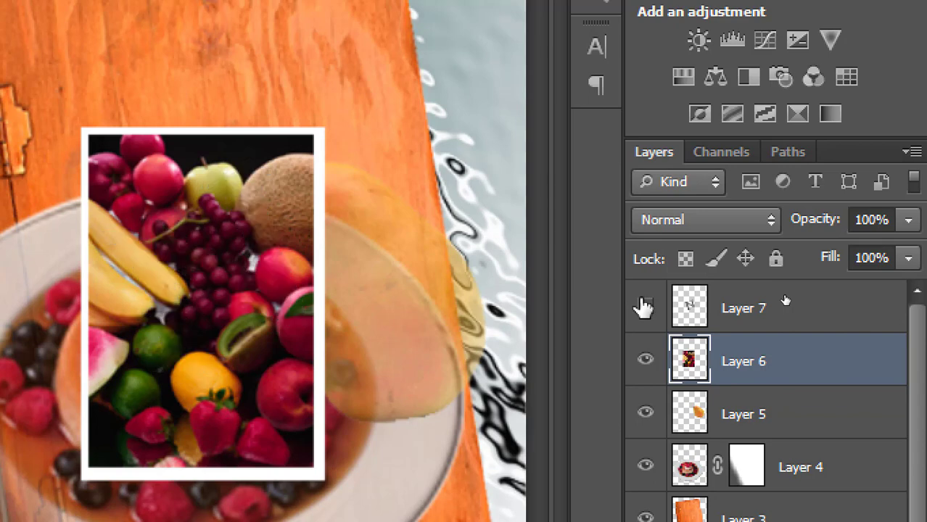
pyautogui.moveTo(264, 330); pyautogui.dragTo(415, 314)
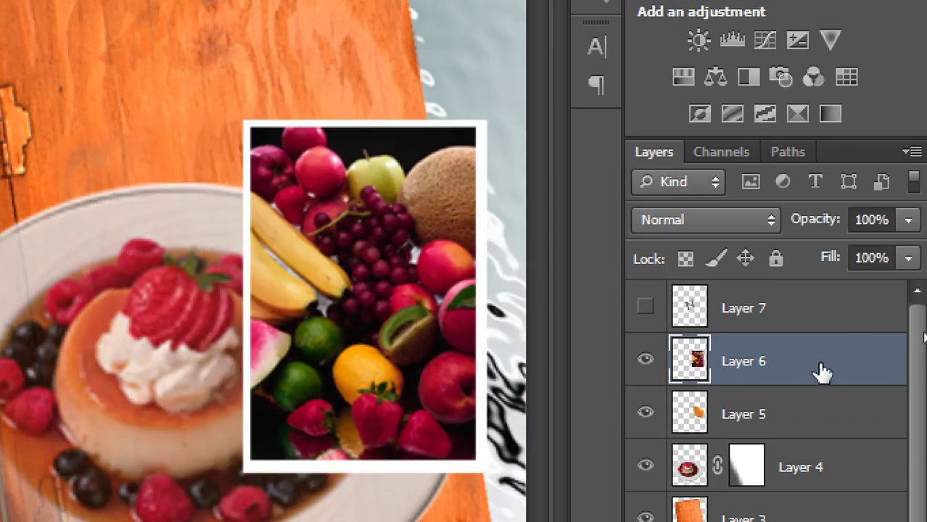
pyautogui.rightClick(830, 379)
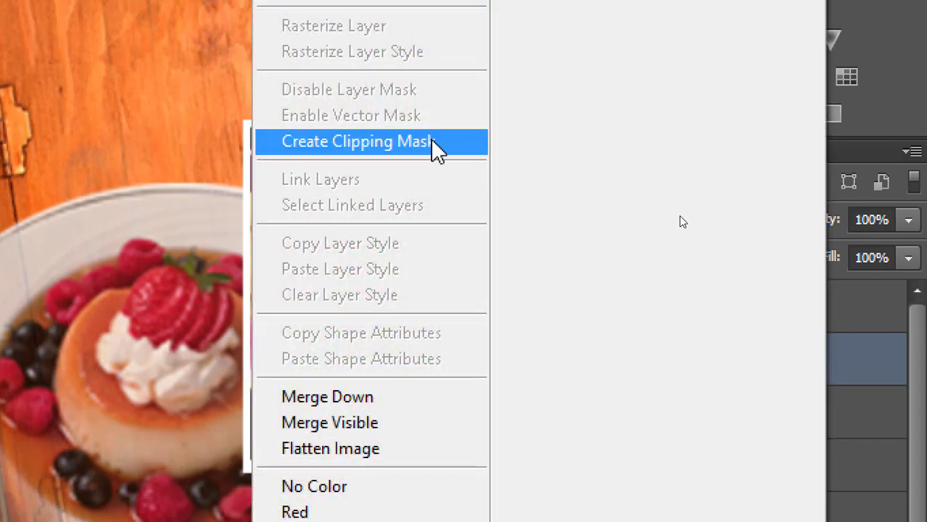
pyautogui.click(433, 145)
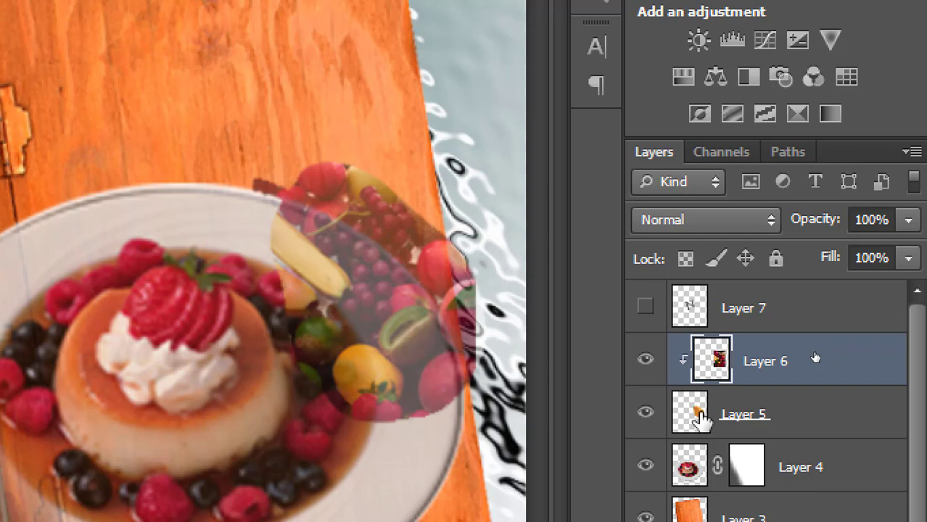
# Toggle the fruit photo's clip to compare, then move the pear layer up and left
pyautogui.moveTo(700, 420); pyautogui.dragTo(704, 424)
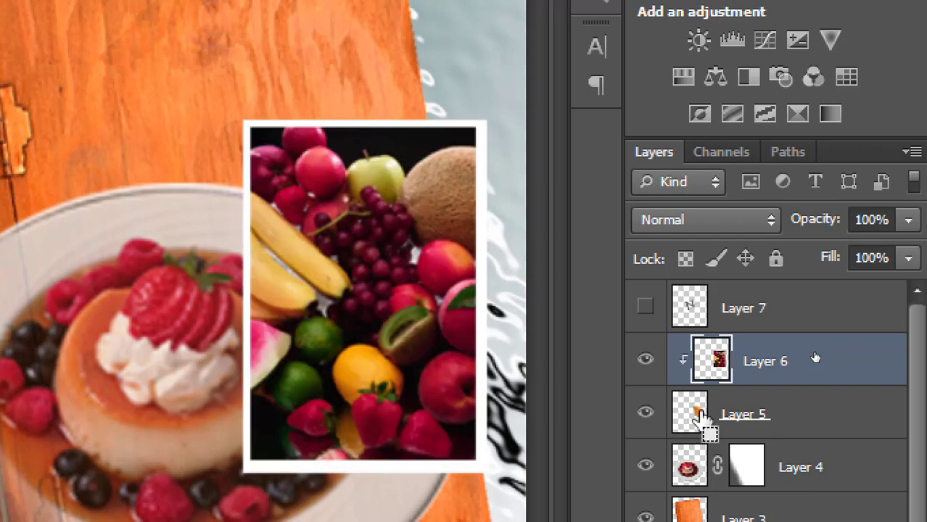
pyautogui.keyDown('alt'); pyautogui.click(700, 420); pyautogui.keyUp('alt')
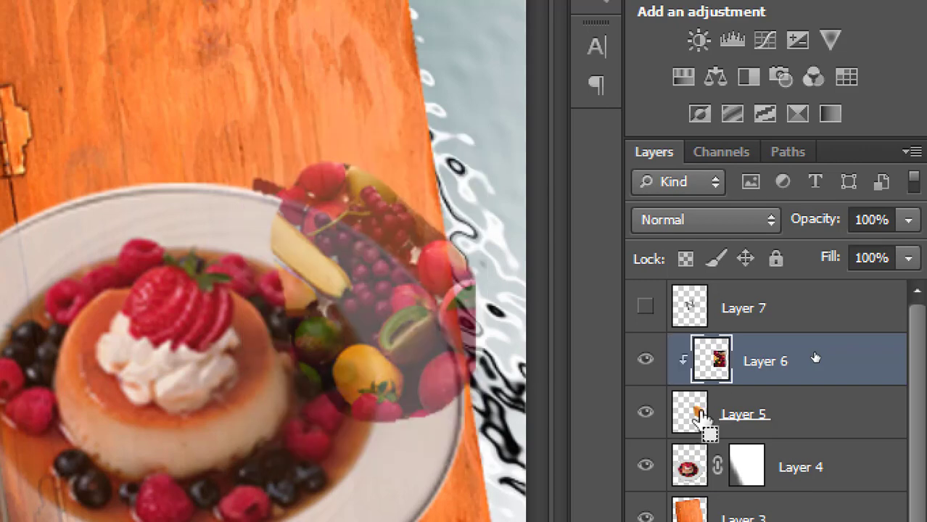
pyautogui.keyDown('alt'); pyautogui.click(700, 419); pyautogui.keyUp('alt')
pyautogui.keyDown('alt'); pyautogui.click(700, 420); pyautogui.keyUp('alt')
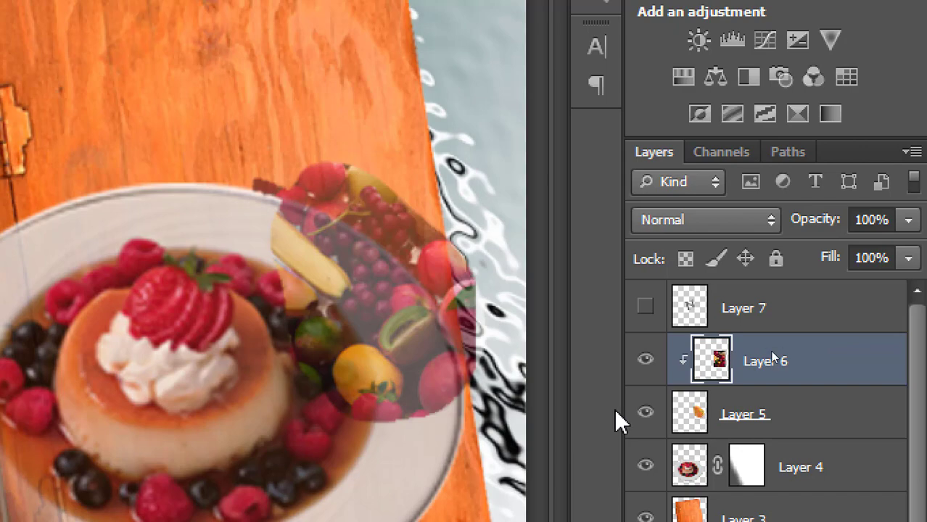
pyautogui.click(844, 426)
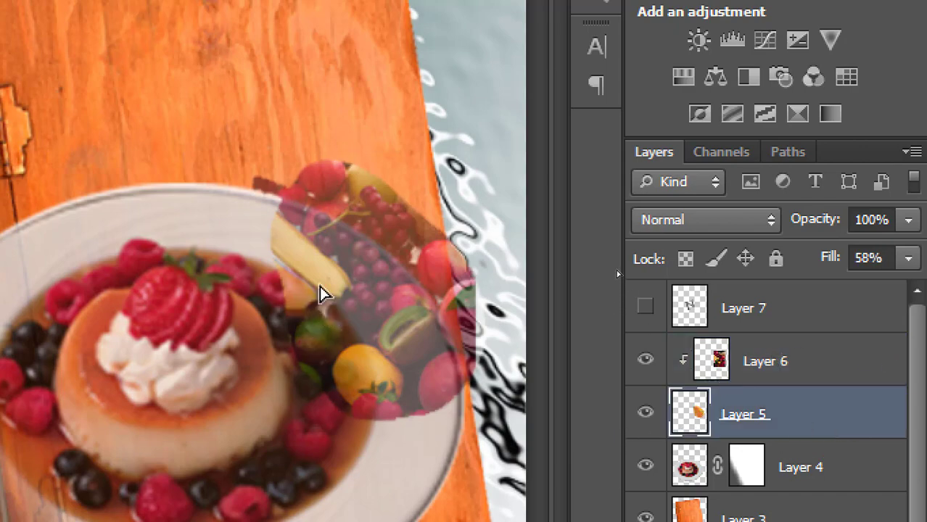
pyautogui.moveTo(320, 294)
pyautogui.mouseDown()
pyautogui.moveTo(254, 223)
pyautogui.moveTo(118, 248)
pyautogui.moveTo(151, 373)
pyautogui.moveTo(413, 342)
pyautogui.moveTo(354, 229)
pyautogui.moveTo(310, 255)
pyautogui.moveTo(352, 292)
pyautogui.moveTo(378, 269)
pyautogui.moveTo(306, 177)
pyautogui.moveTo(244, 248)
pyautogui.moveTo(406, 310)
pyautogui.moveTo(451, 215)
pyautogui.moveTo(404, 201)
pyautogui.mouseUp()
# Link the pear and fruit photo layers, then release the fruit photo's clip
pyautogui.click(806, 359)
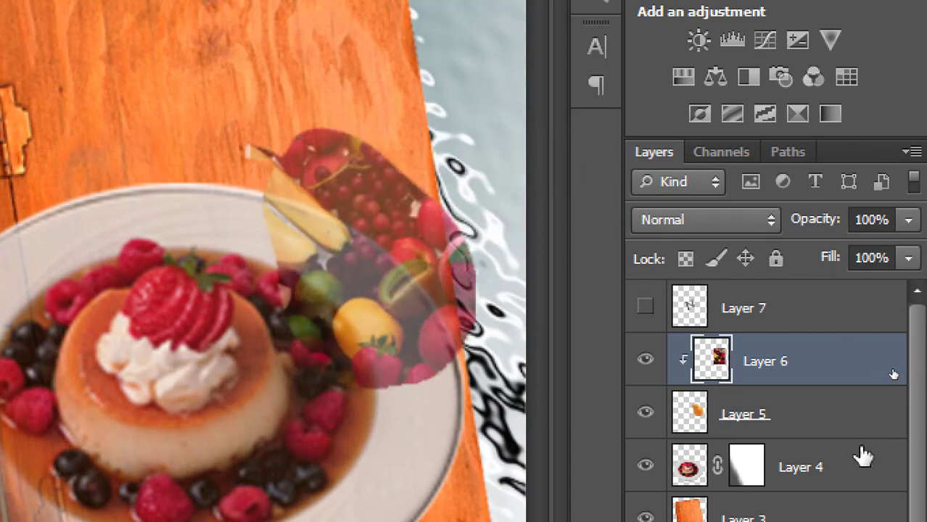
pyautogui.keyDown('shift'); pyautogui.click(839, 402); pyautogui.keyUp('shift')
pyautogui.rightClick(840, 401)
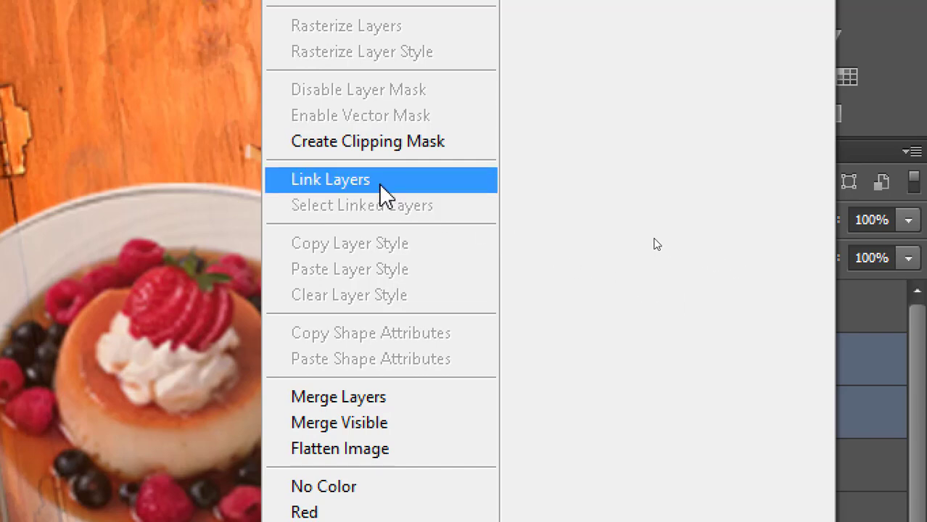
pyautogui.click(382, 191)
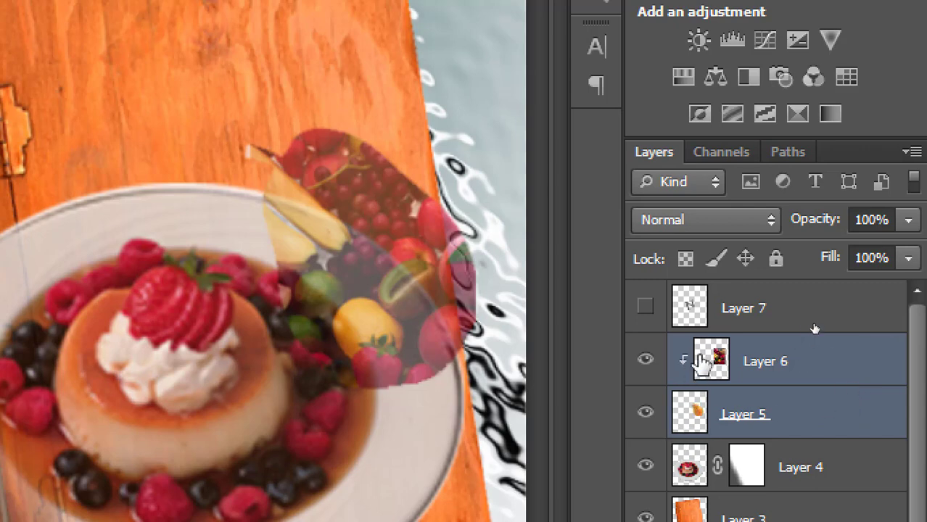
pyautogui.keyDown('alt'); pyautogui.click(880, 384); pyautogui.keyUp('alt')
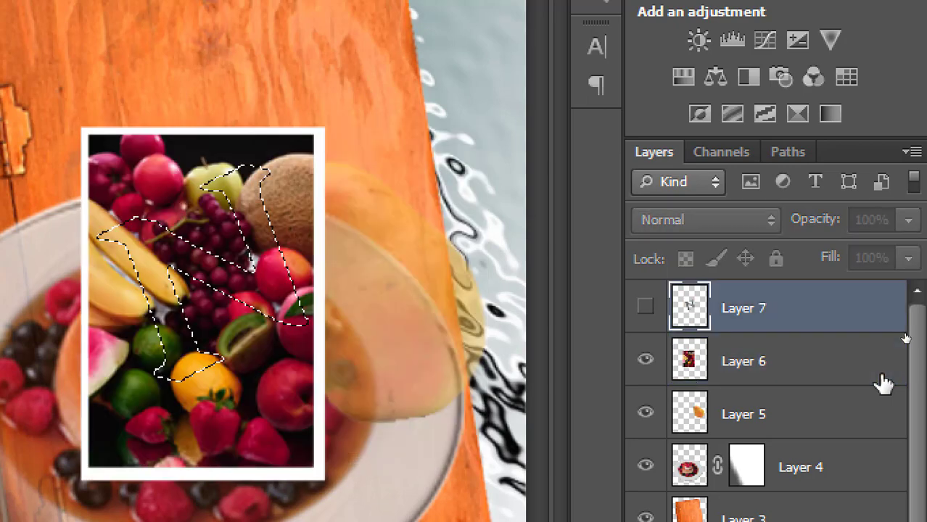
# Deselect, move Layer 6 above the re-shown Layer 7 N, and clip the fruit photo into it
pyautogui.hotkey('ctrl', 'd')
pyautogui.moveTo(878, 375)
pyautogui.mouseDown()
pyautogui.moveTo(757, 350)
pyautogui.moveTo(755, 359)
pyautogui.mouseUp()
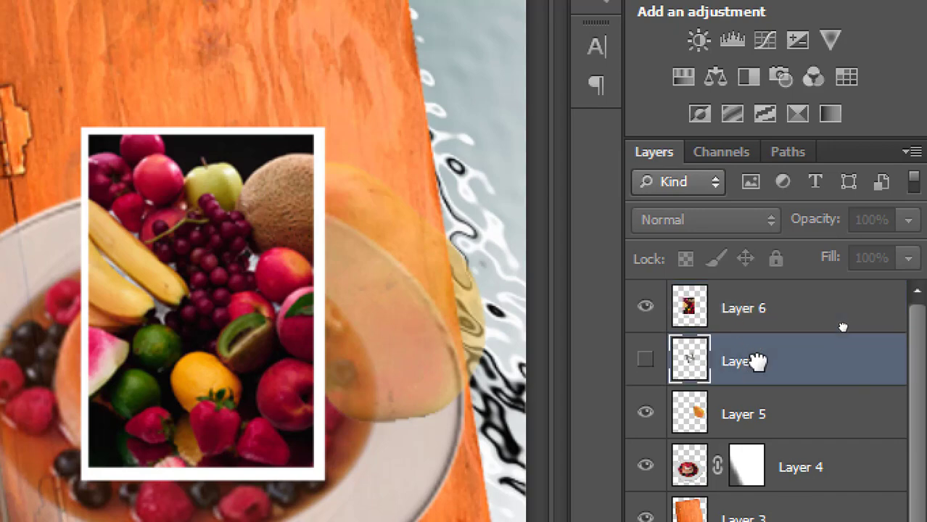
pyautogui.click(645, 361)
pyautogui.click(758, 313)
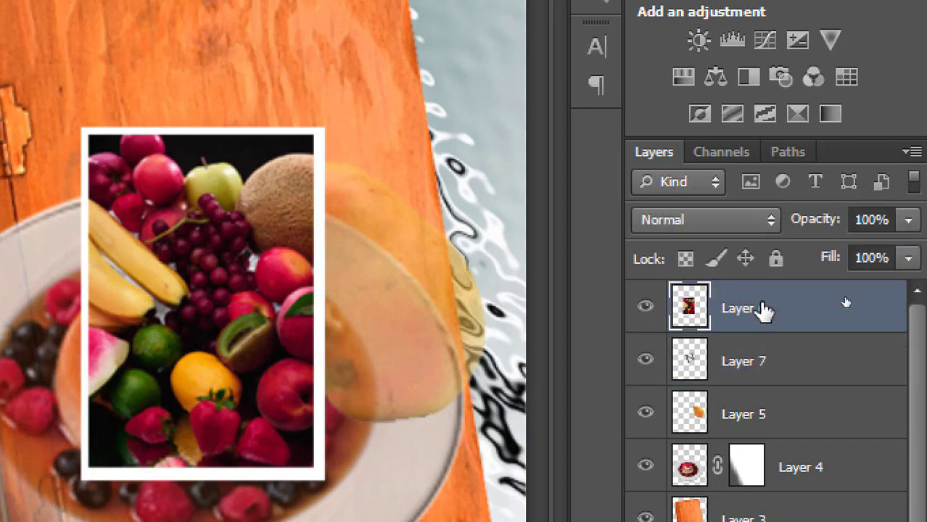
pyautogui.rightClick(763, 310)
pyautogui.click(374, 148)
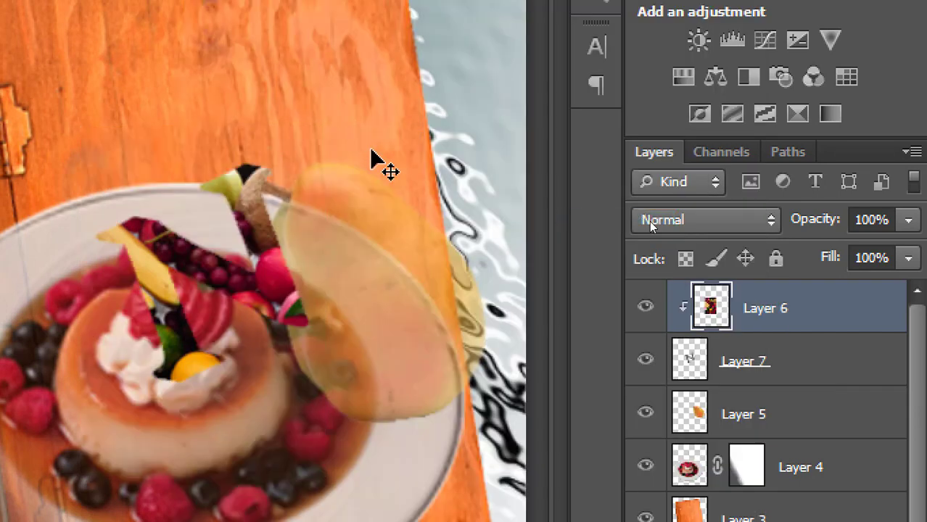
pyautogui.click(813, 357)
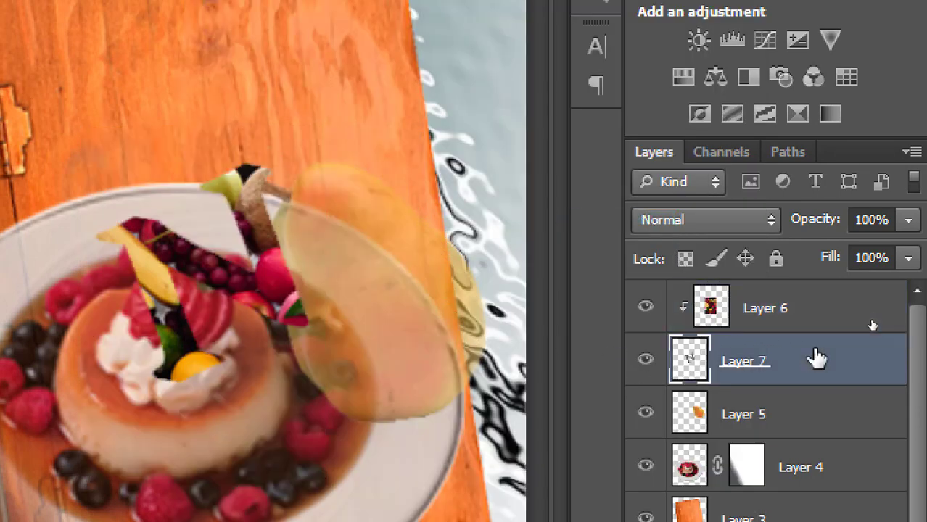
pyautogui.click(811, 305)
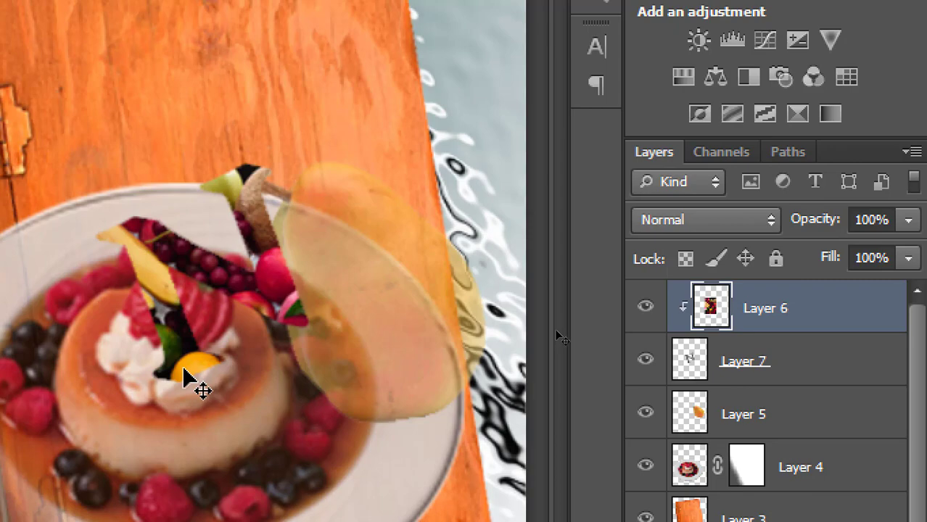
pyautogui.click(765, 219)
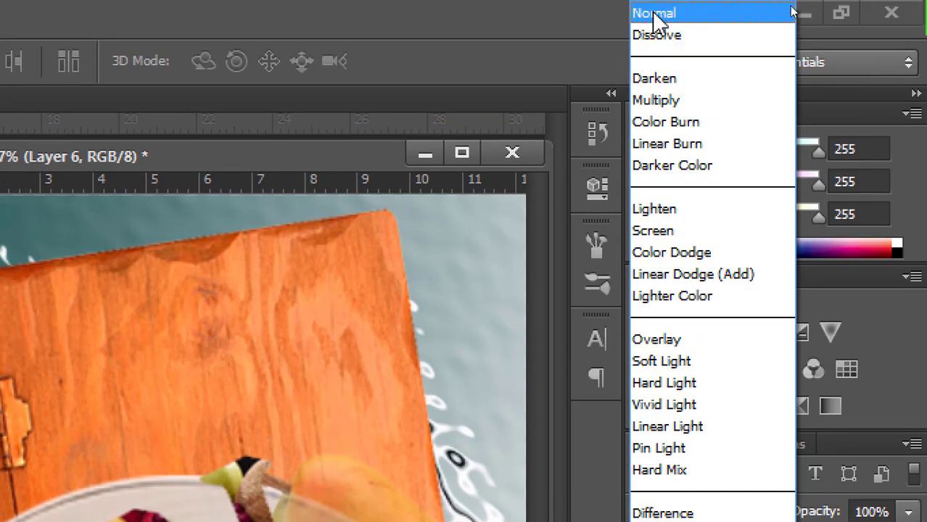
# Set the clipped fruit layer to Overlay, compare it with Normal via History, then select Layers 6 and 7
pyautogui.click(700, 339)
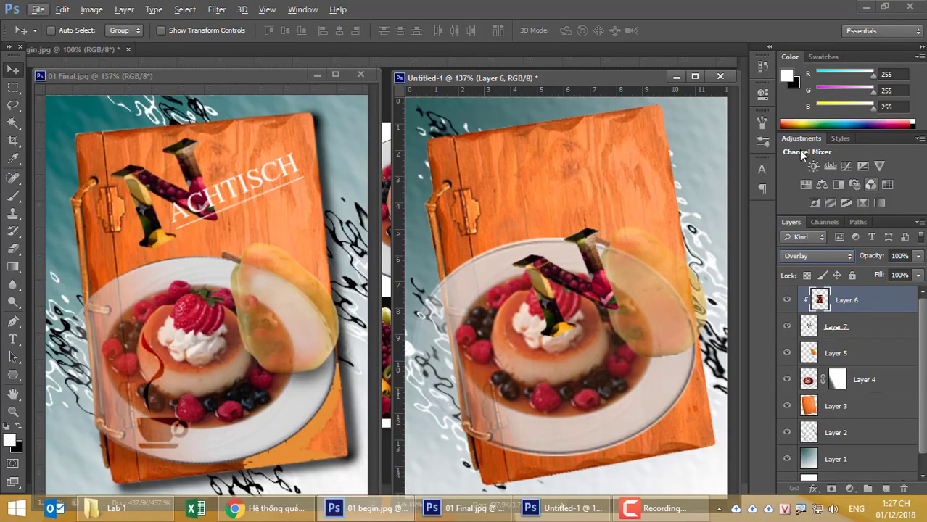
pyautogui.click(761, 77)
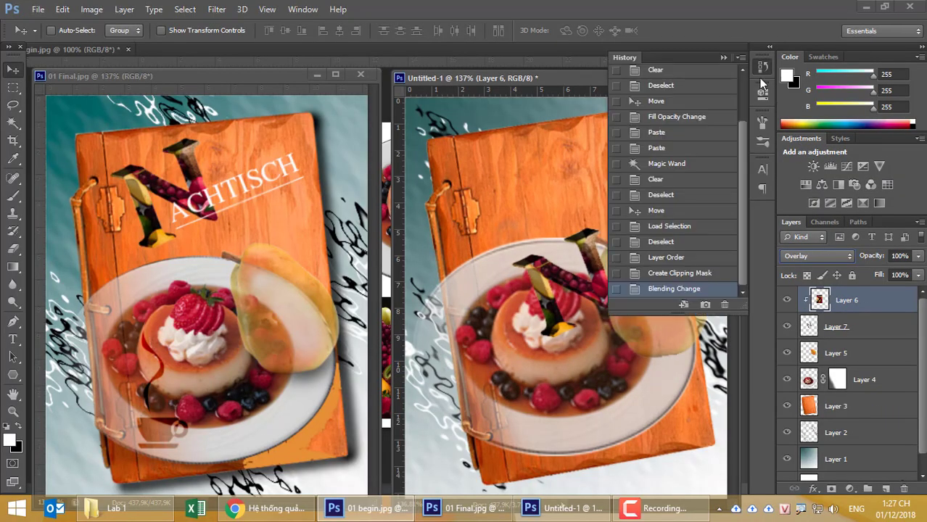
pyautogui.click(684, 274)
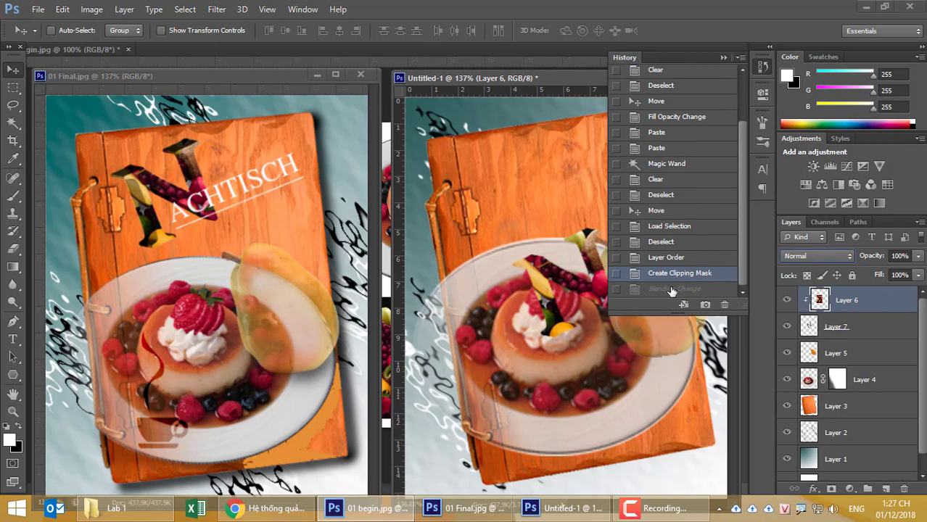
pyautogui.click(672, 290)
pyautogui.click(677, 275)
pyautogui.click(668, 290)
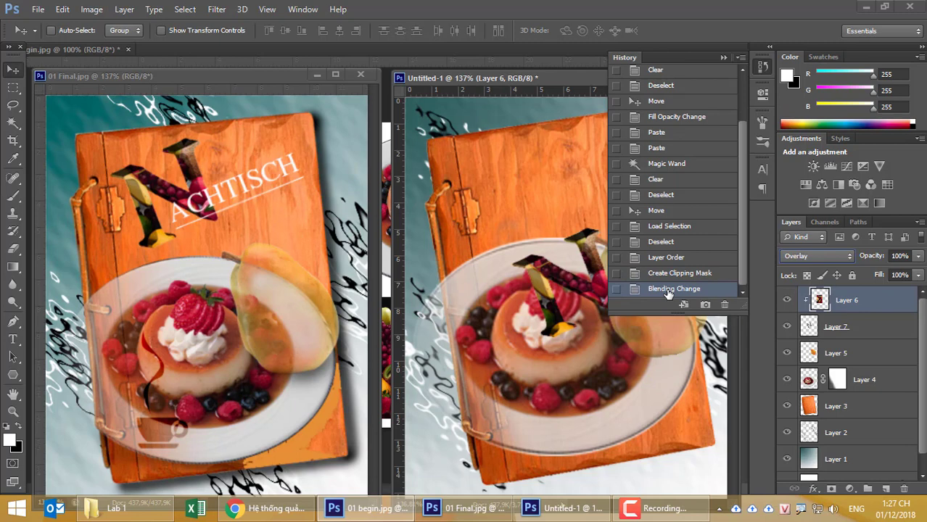
pyautogui.click(762, 69)
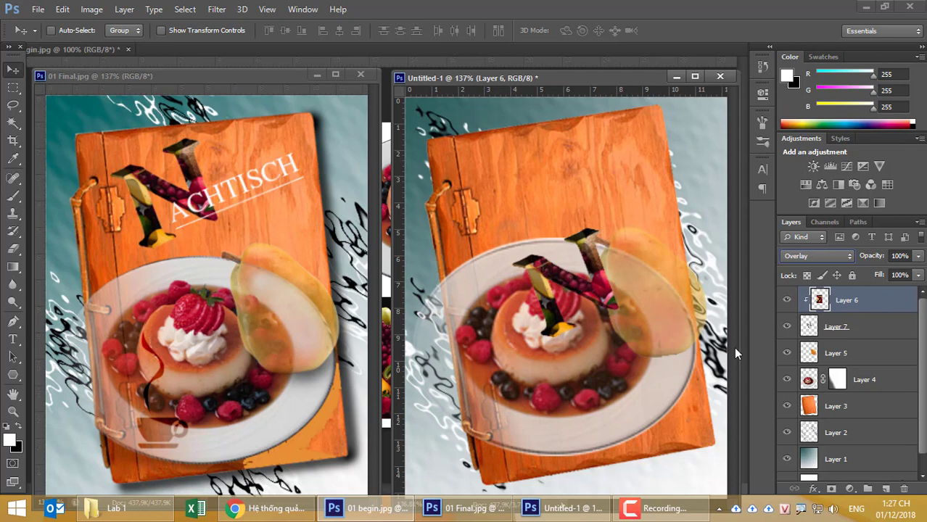
pyautogui.click(860, 332)
pyautogui.click(862, 310)
# Link Layers 6 and 7 and drag the fruit-filled N up-left onto the book's upper corner
pyautogui.keyDown('shift'); pyautogui.click(866, 328); pyautogui.keyUp('shift')
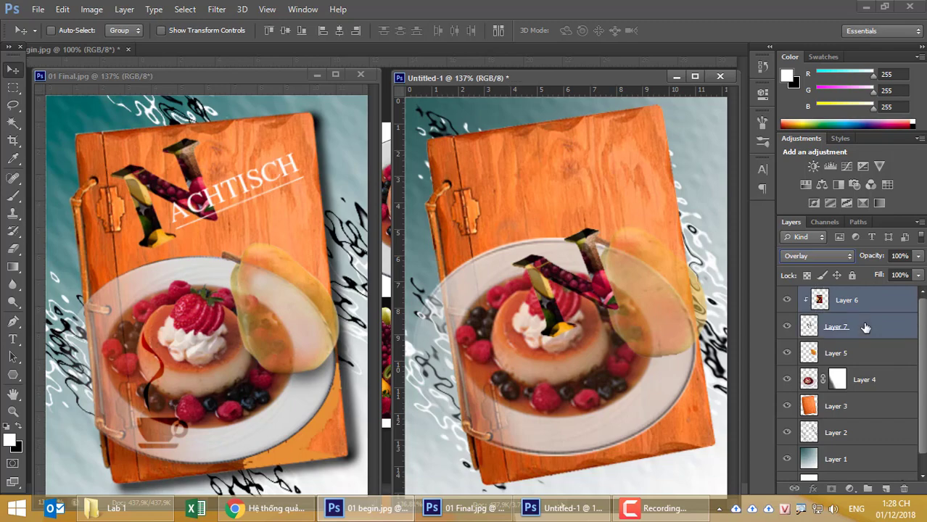
pyautogui.rightClick(865, 328)
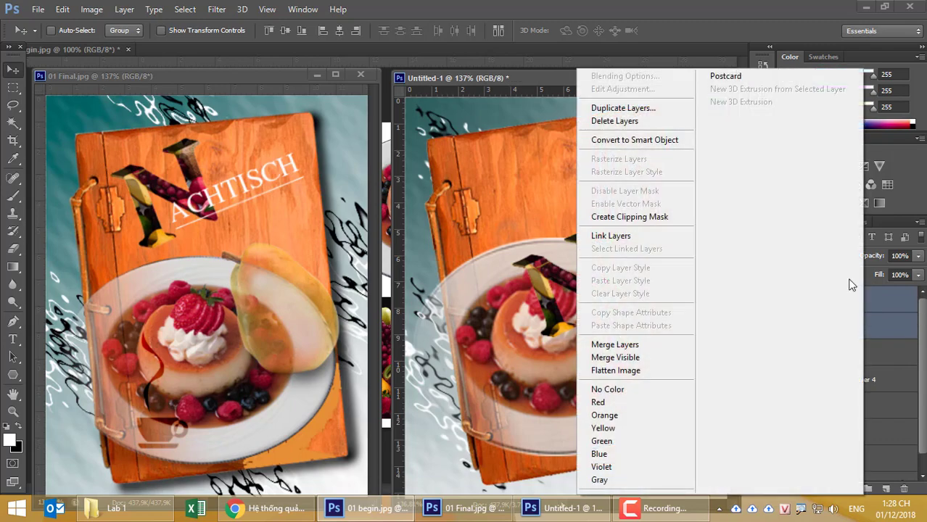
pyautogui.click(630, 238)
pyautogui.moveTo(583, 287)
pyautogui.mouseDown()
pyautogui.moveTo(528, 201)
pyautogui.moveTo(512, 201)
pyautogui.mouseUp()
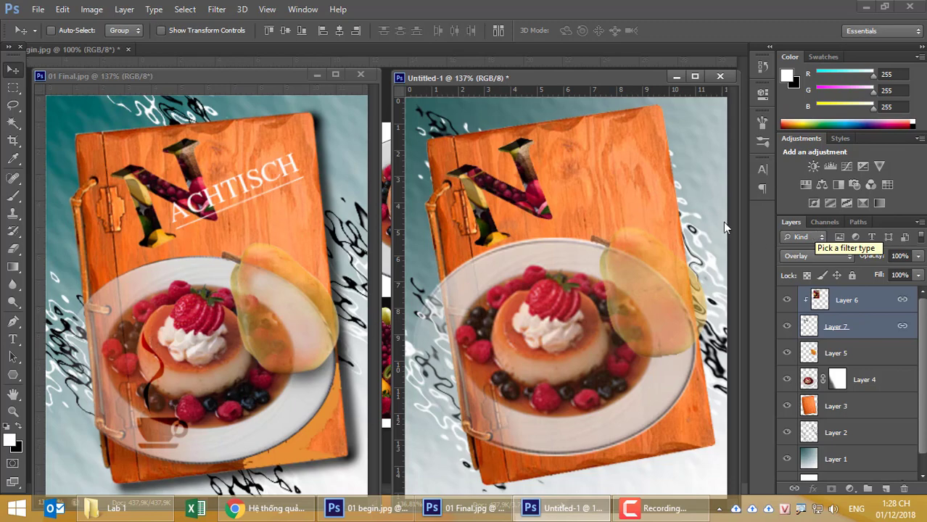
pyautogui.click(317, 75)
# Lasso the coffee cup and steam in 01 begin.jpg and bring it into the Untitled-1 cover
pyautogui.click(677, 76)
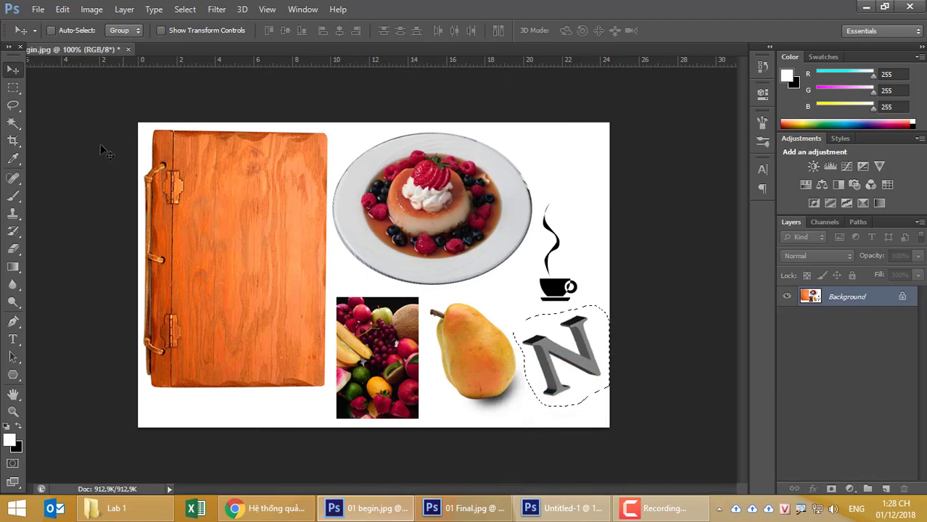
pyautogui.click(13, 105)
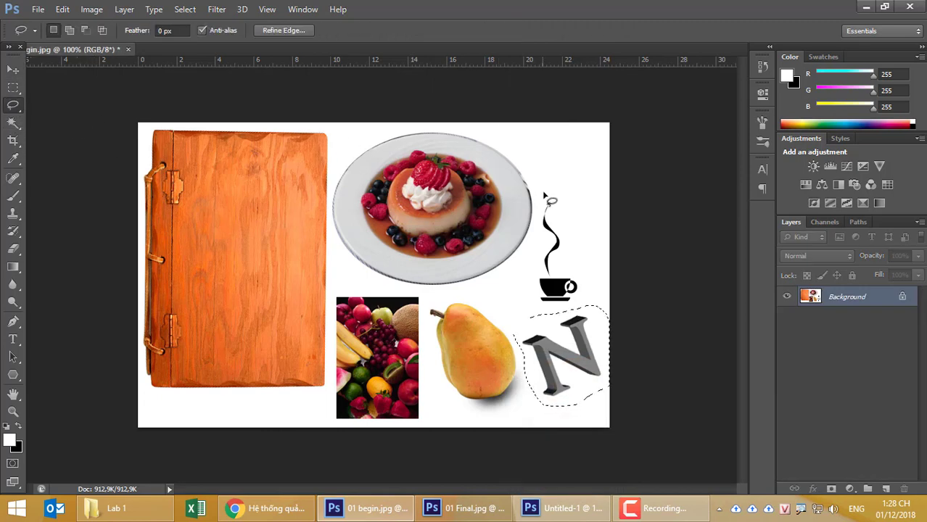
pyautogui.moveTo(545, 195); pyautogui.dragTo(564, 308)
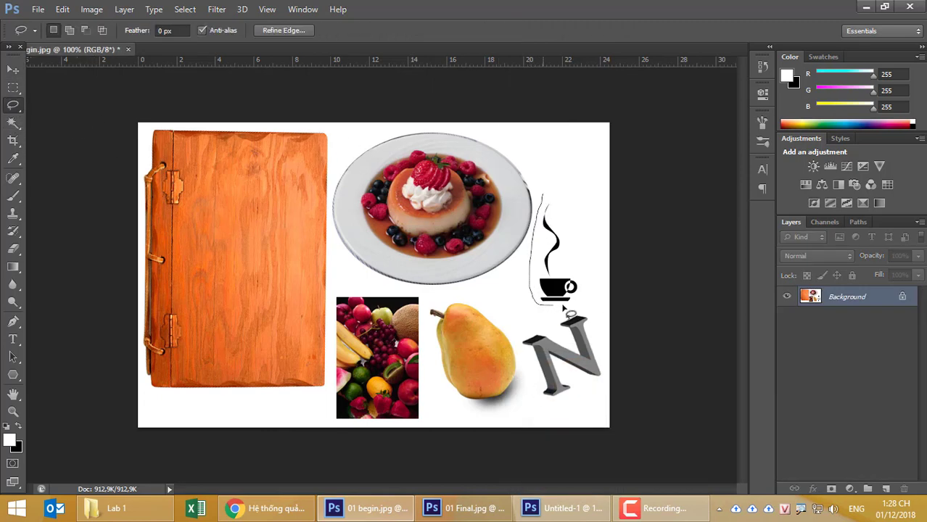
pyautogui.moveTo(565, 308); pyautogui.dragTo(556, 192)
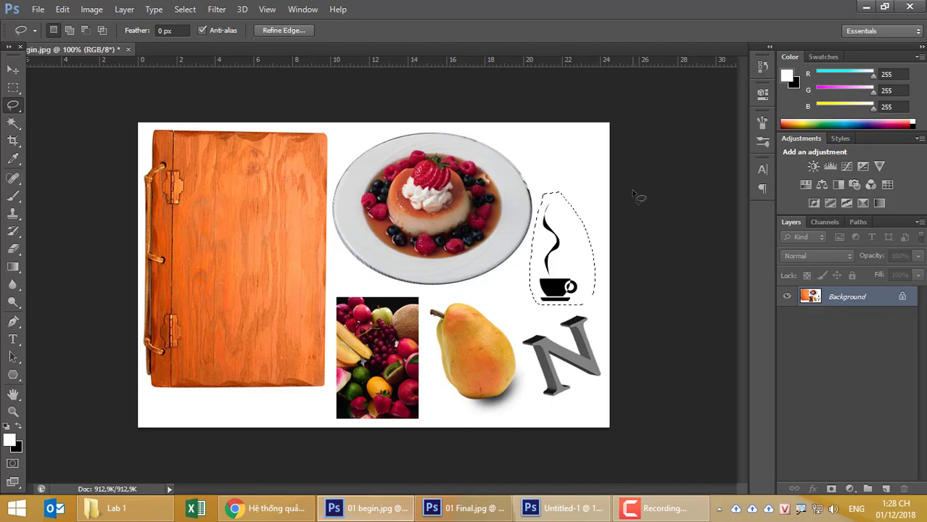
pyautogui.click(303, 9)
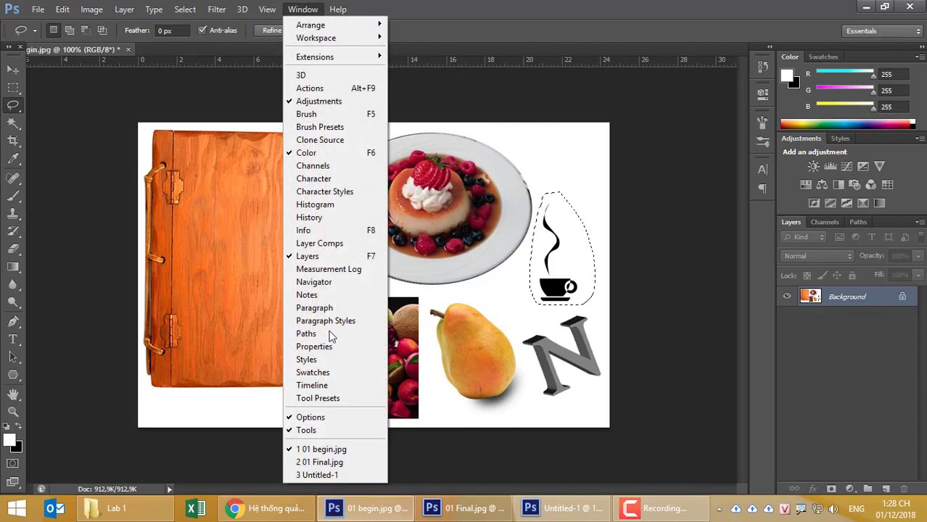
pyautogui.click(326, 473)
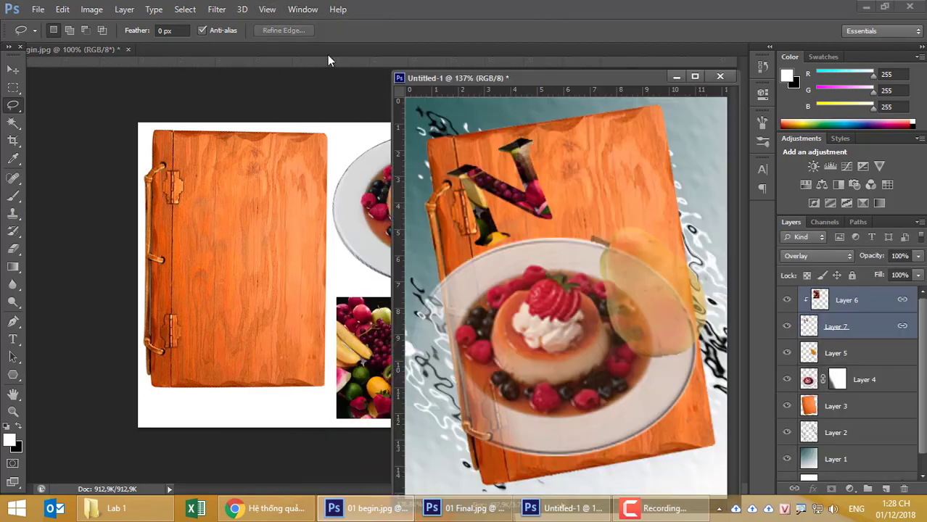
pyautogui.click(299, 8)
pyautogui.click(323, 461)
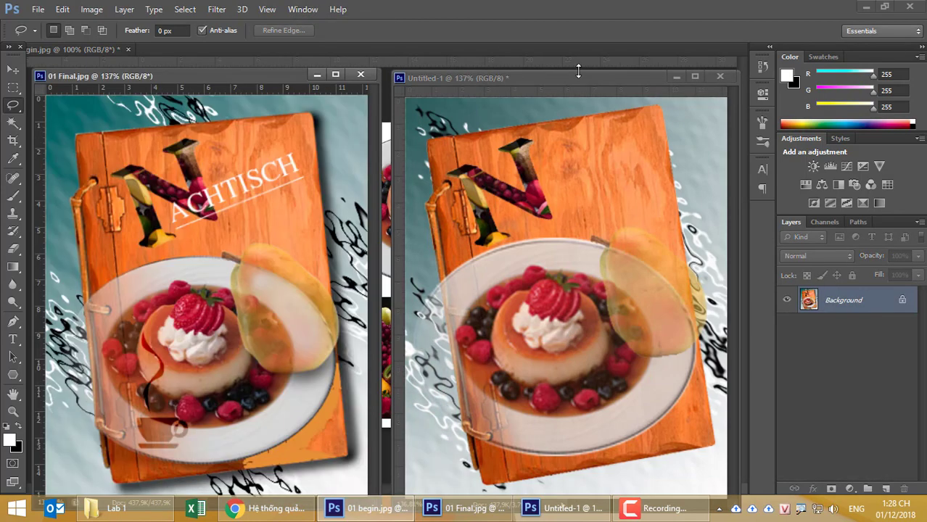
pyautogui.click(575, 74)
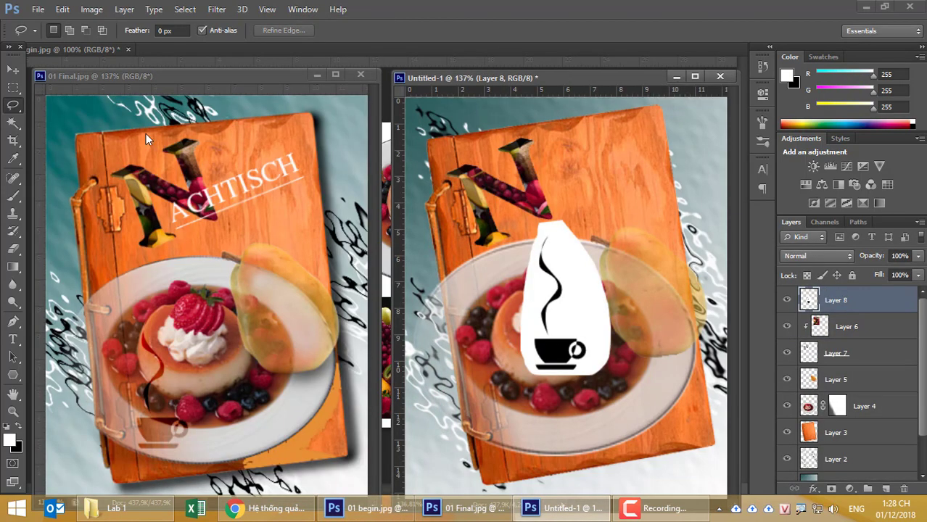
# Remove the cup's white background with the Magic Wand and move it to the plate's lower left
pyautogui.click(13, 123)
pyautogui.click(597, 307)
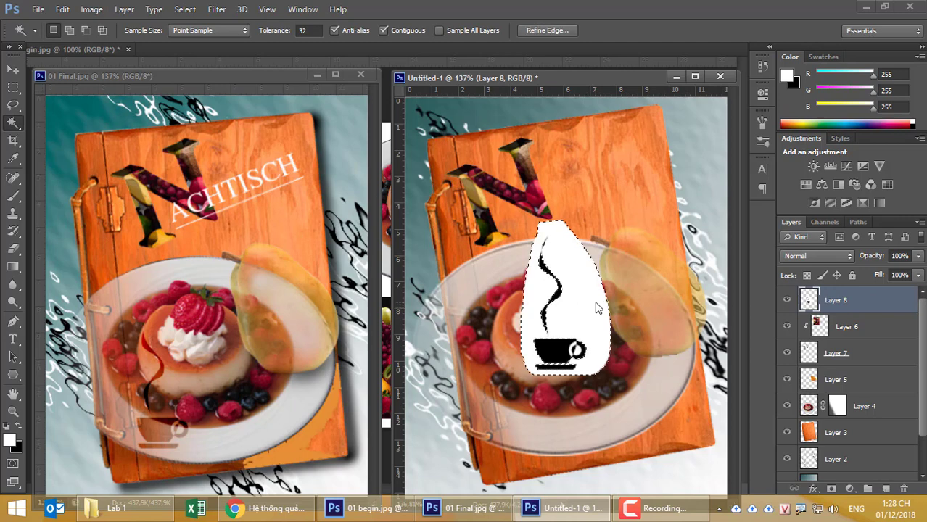
pyautogui.press('Delete')
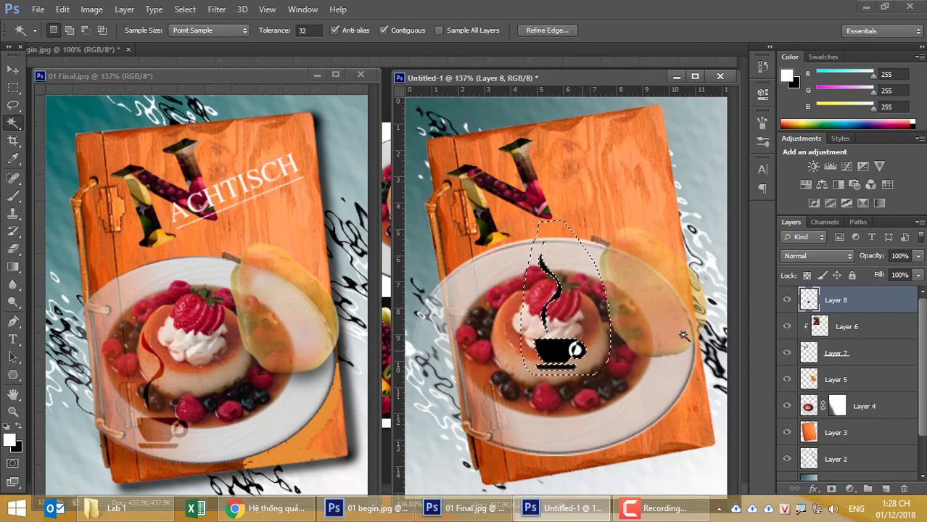
pyautogui.hotkey('ctrl', 'd')
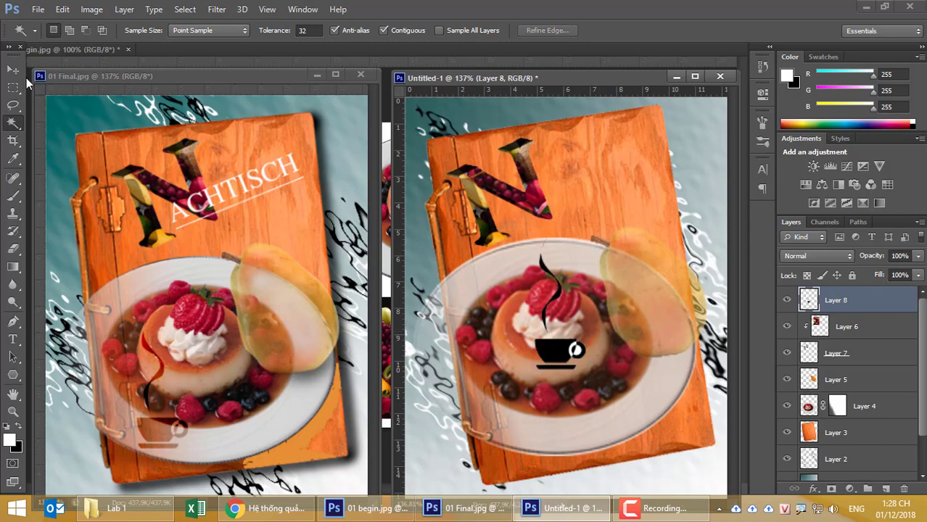
pyautogui.click(13, 69)
pyautogui.moveTo(550, 371)
pyautogui.mouseDown()
pyautogui.moveTo(538, 370)
pyautogui.moveTo(513, 421)
pyautogui.mouseUp()
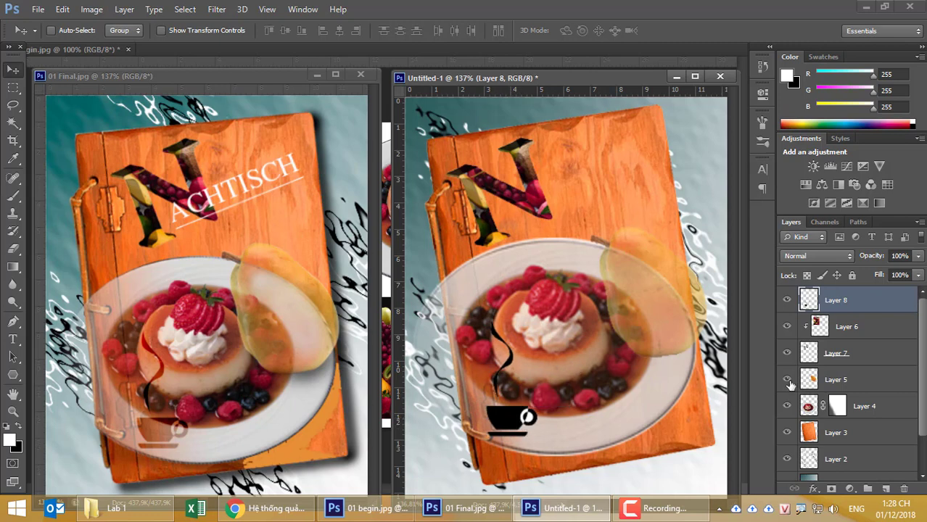
# Try Multiply and Dissolve on Layer 8, settle on Overlay, and lower Fill to 75%
pyautogui.click(831, 255)
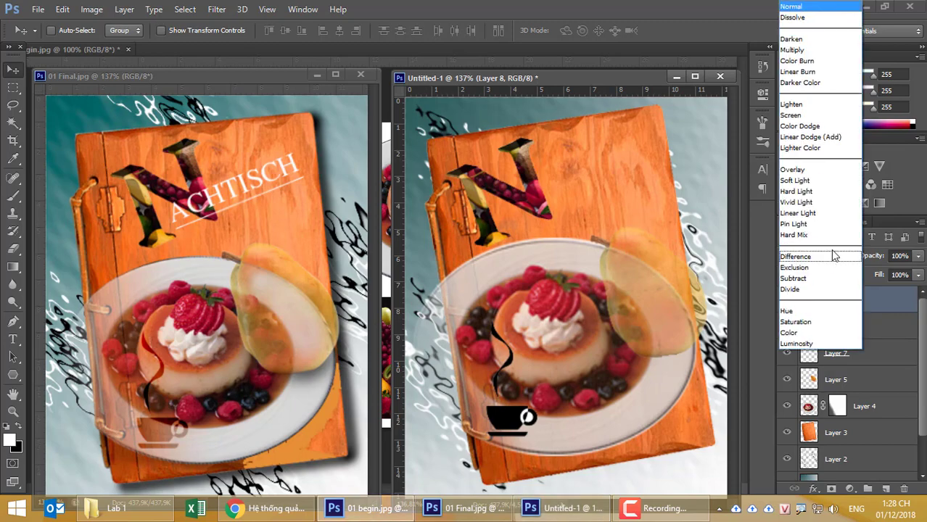
pyautogui.click(816, 53)
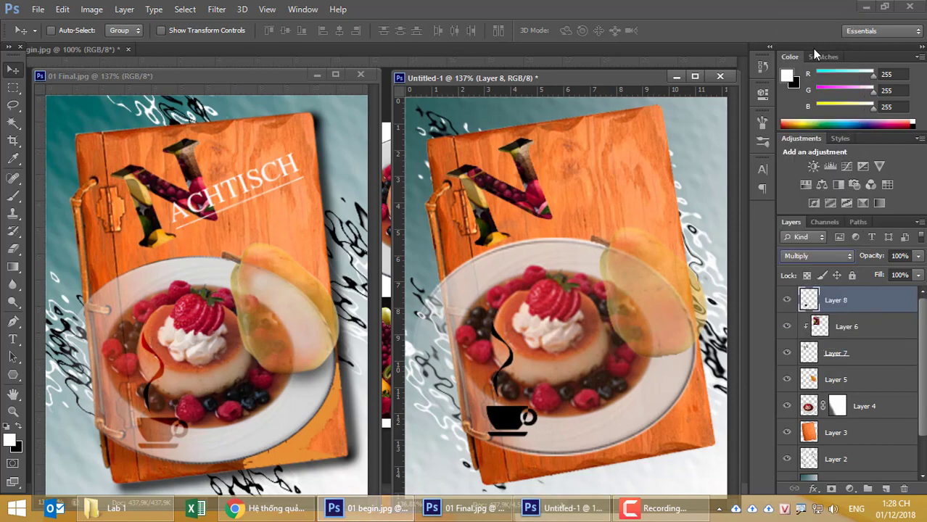
pyautogui.click(809, 261)
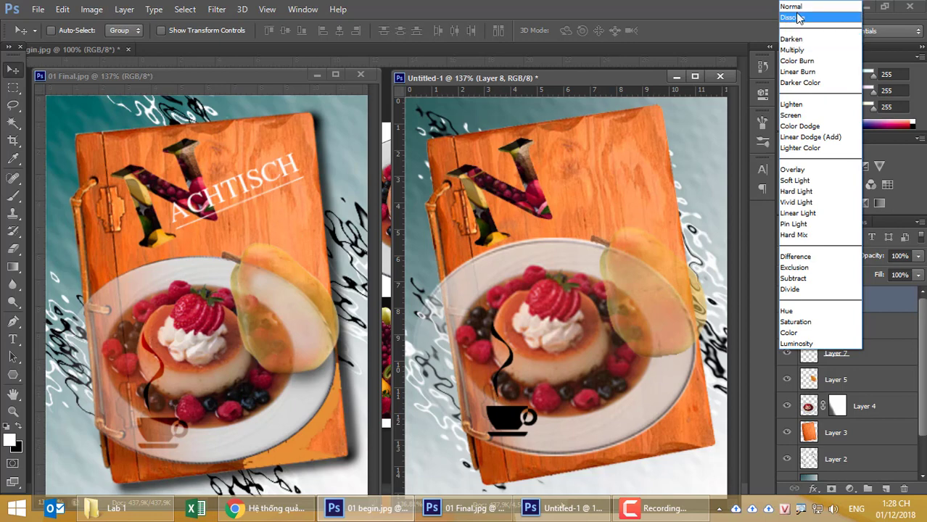
pyautogui.click(794, 17)
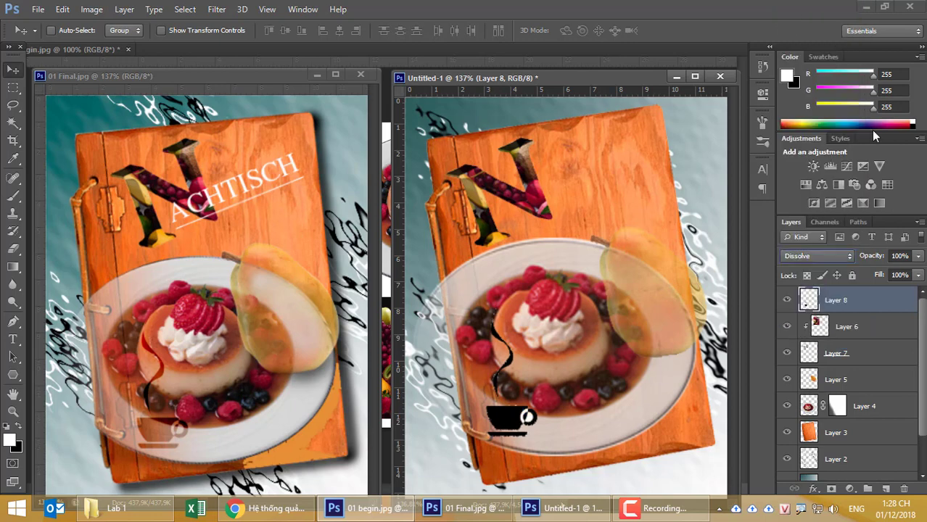
pyautogui.hotkey('shift', '+')
pyautogui.hotkey('shift', '+')
pyautogui.hotkey('shift', '+')
pyautogui.hotkey('shift', '+')
pyautogui.hotkey('shift', '+')
pyautogui.hotkey('shift', '+')
pyautogui.hotkey('shift', '+')
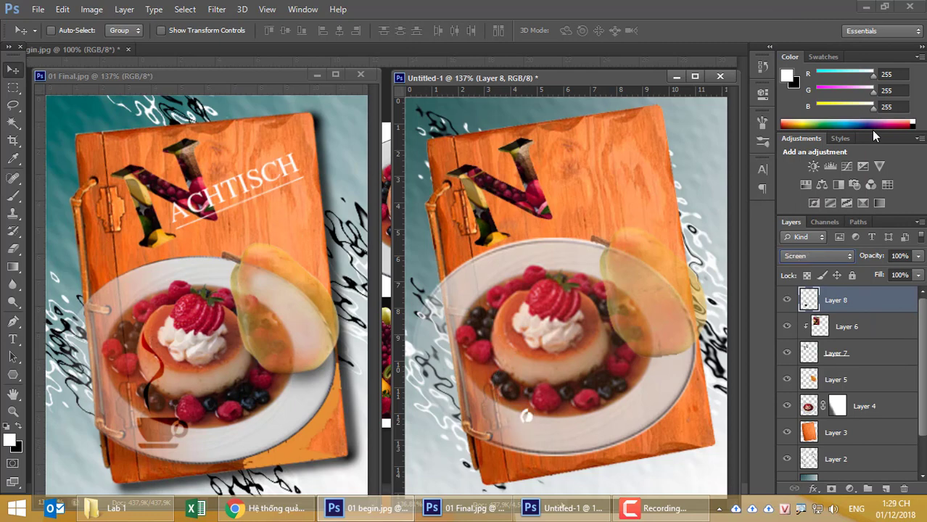
pyautogui.hotkey('shift', '+')
pyautogui.hotkey('shift', '+')
pyautogui.hotkey('shift', '+')
pyautogui.hotkey('shift', '+')
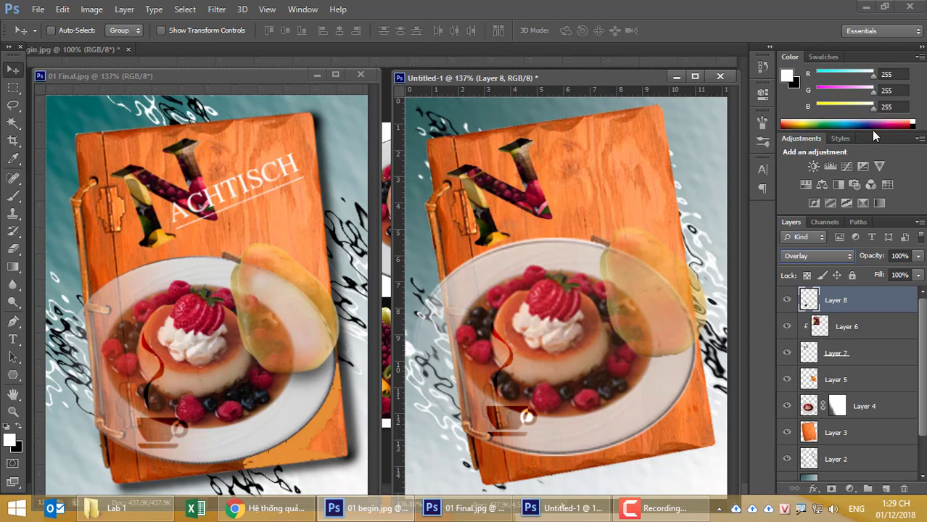
pyautogui.click(917, 277)
pyautogui.moveTo(916, 288); pyautogui.dragTo(902, 289)
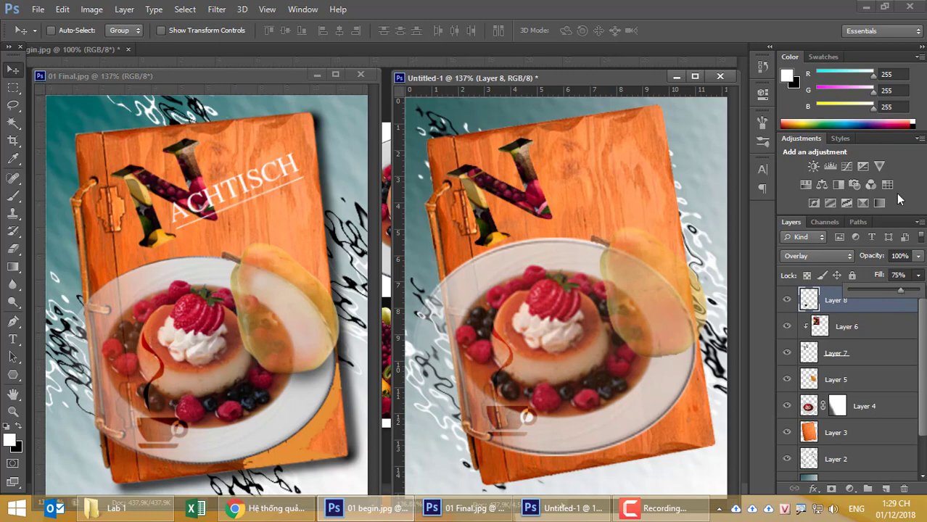
pyautogui.click(902, 166)
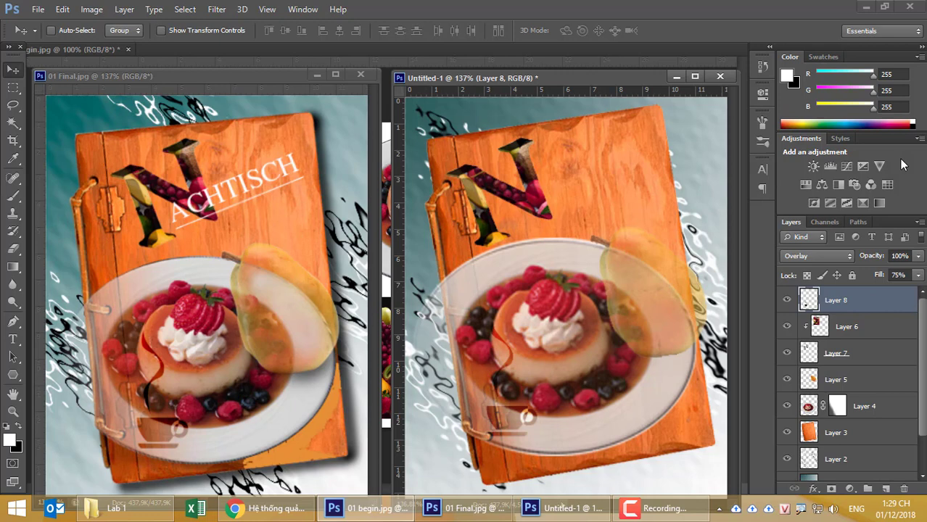
# Type the text 'ACHTISCH' and place it on the book beside the N
pyautogui.click(12, 339)
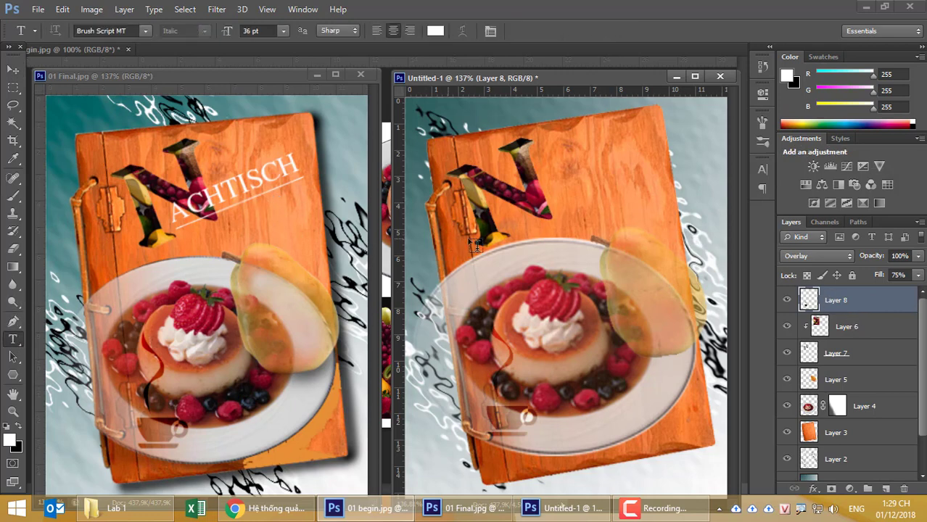
pyautogui.click(618, 317)
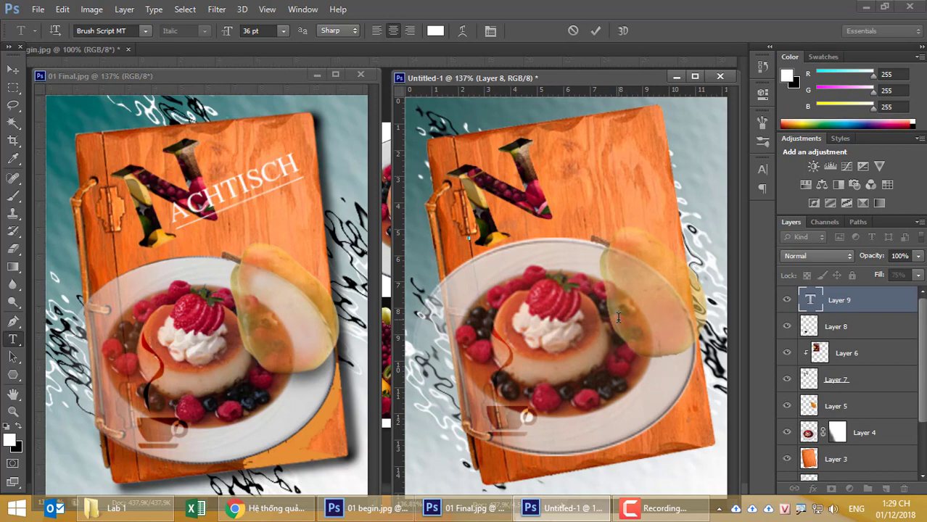
pyautogui.write('A')
pyautogui.write('CH')
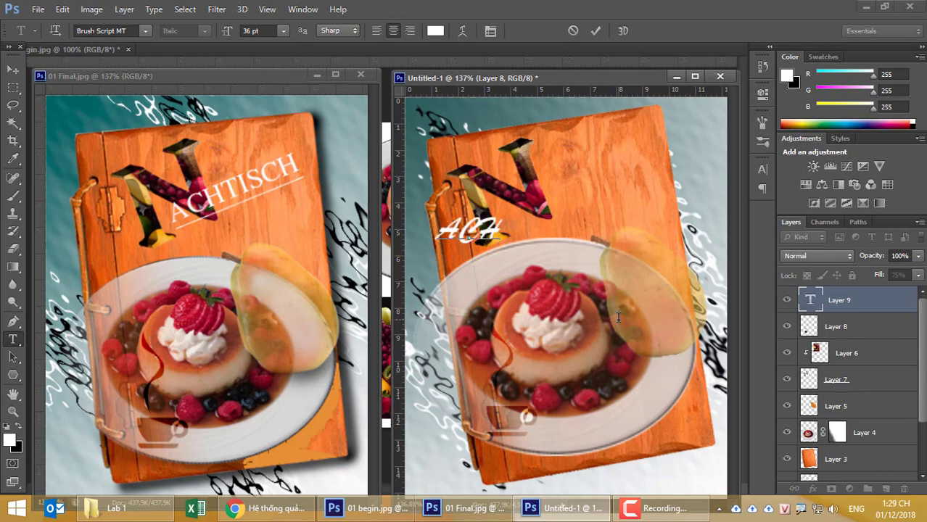
pyautogui.write('TIS')
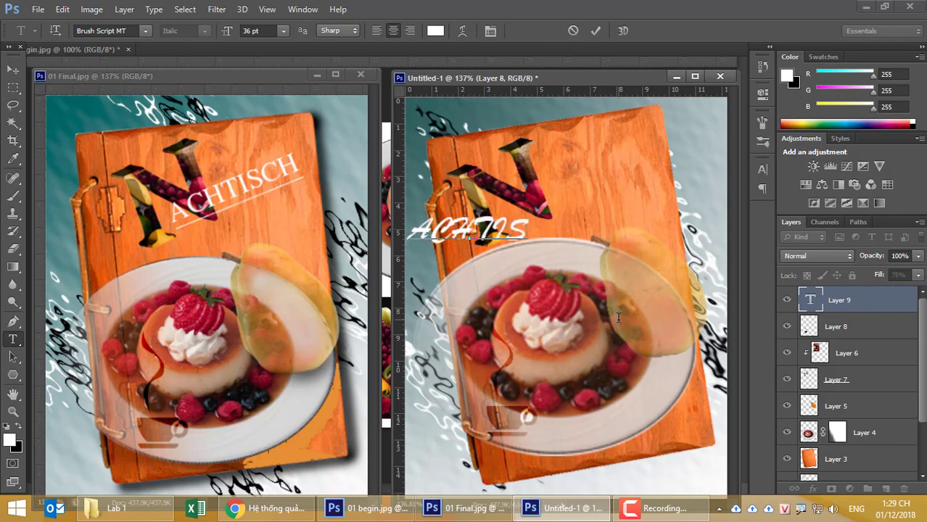
pyautogui.write('CH')
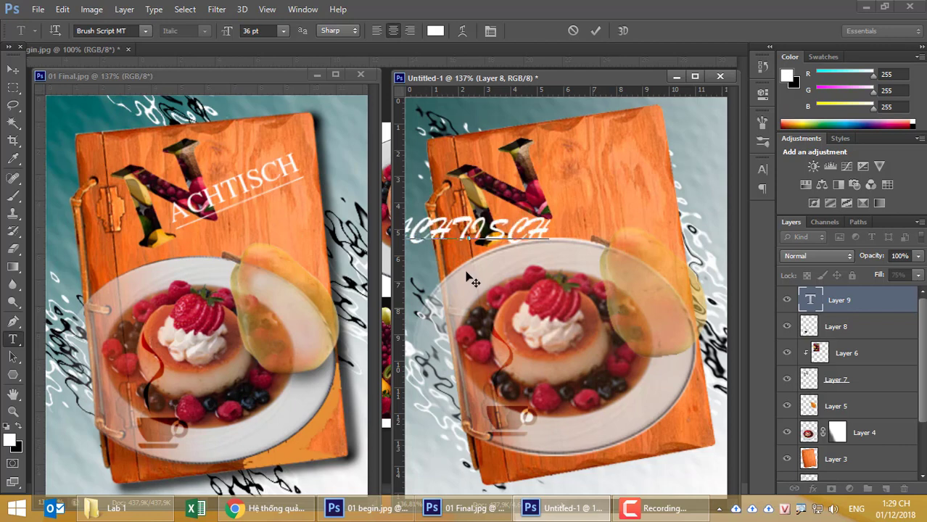
pyautogui.click(12, 69)
pyautogui.moveTo(540, 262); pyautogui.dragTo(559, 228)
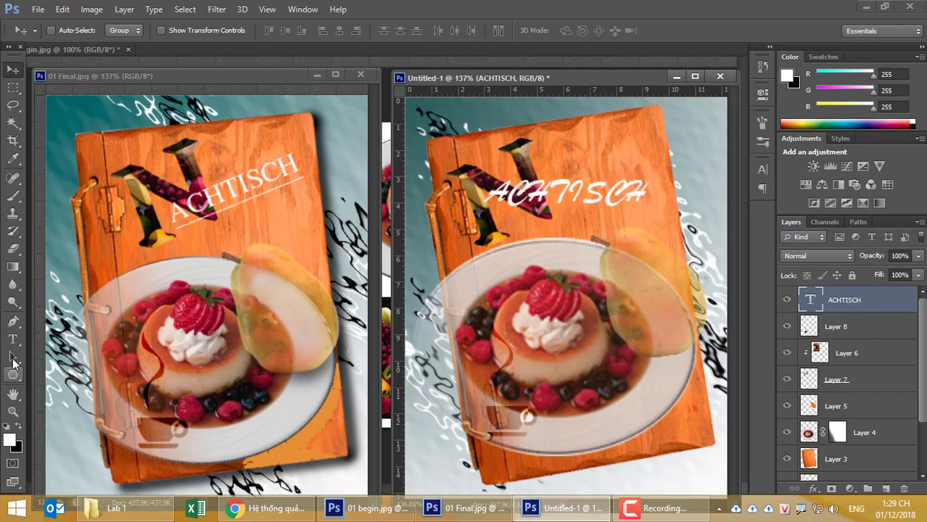
# Try Cooper Std, Fixedsys and Impact on the title, then set it in Arial
pyautogui.click(12, 339)
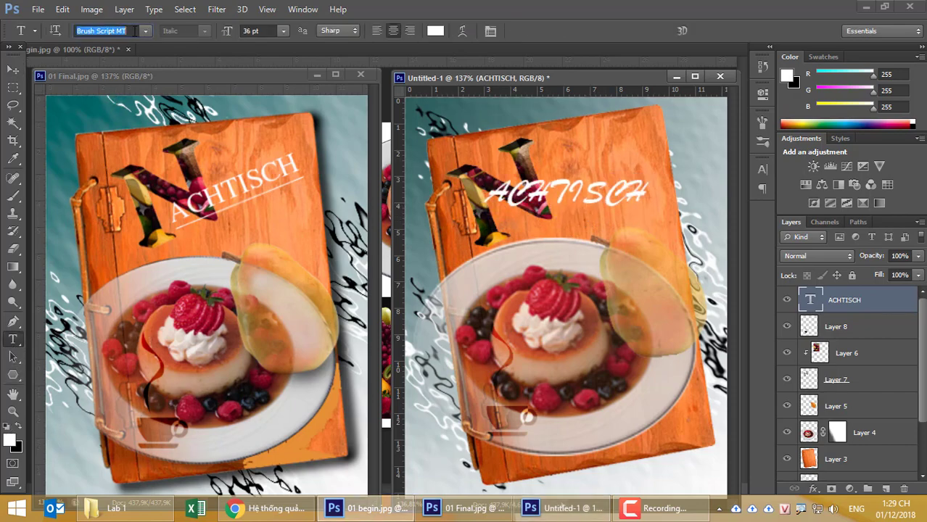
pyautogui.click(146, 32)
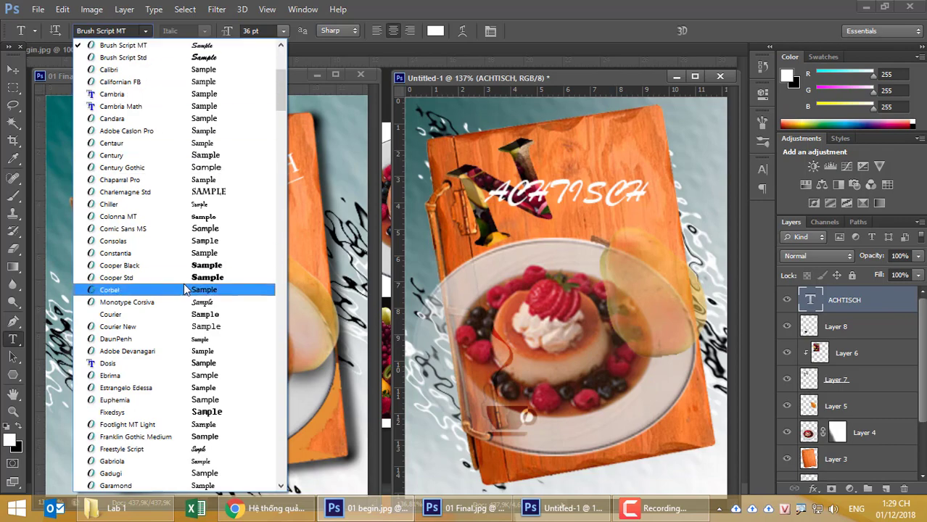
pyautogui.click(176, 278)
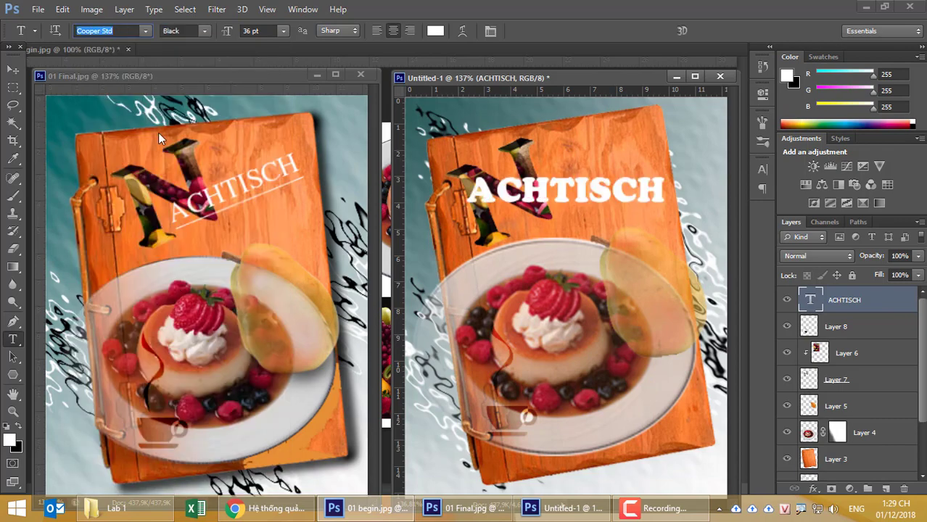
pyautogui.click(145, 32)
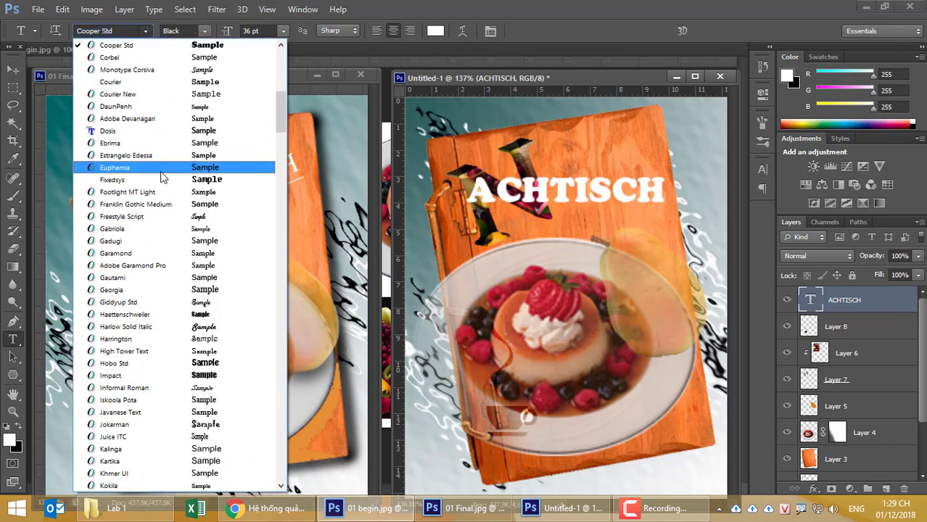
pyautogui.click(160, 179)
pyautogui.click(146, 32)
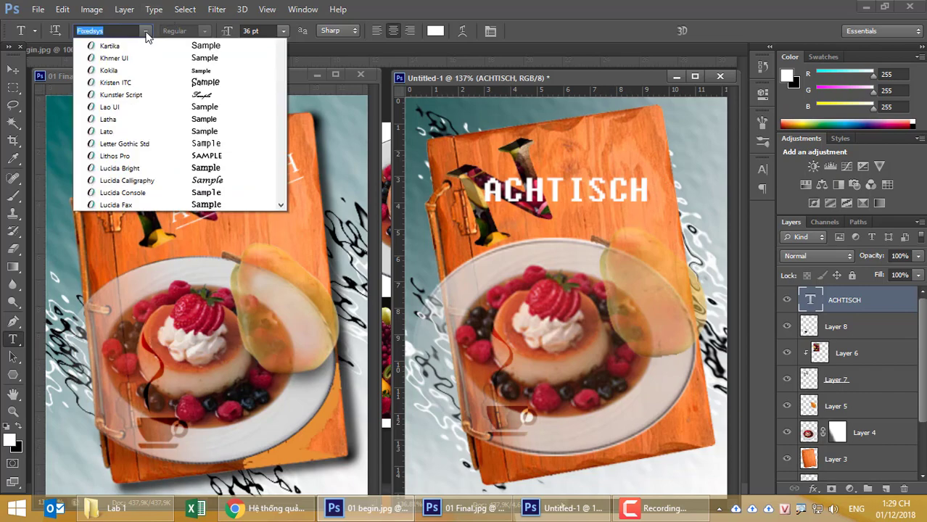
pyautogui.click(150, 243)
pyautogui.write('Impact')
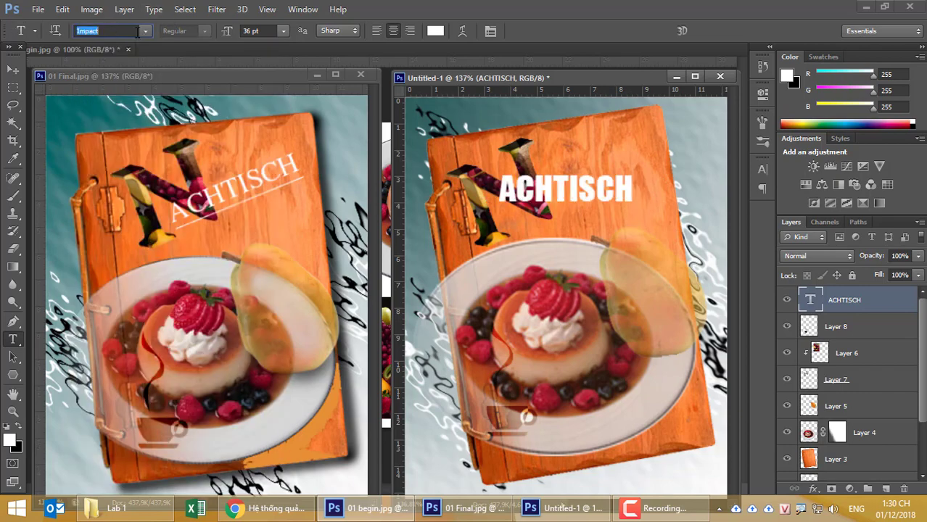
pyautogui.write('Arial')
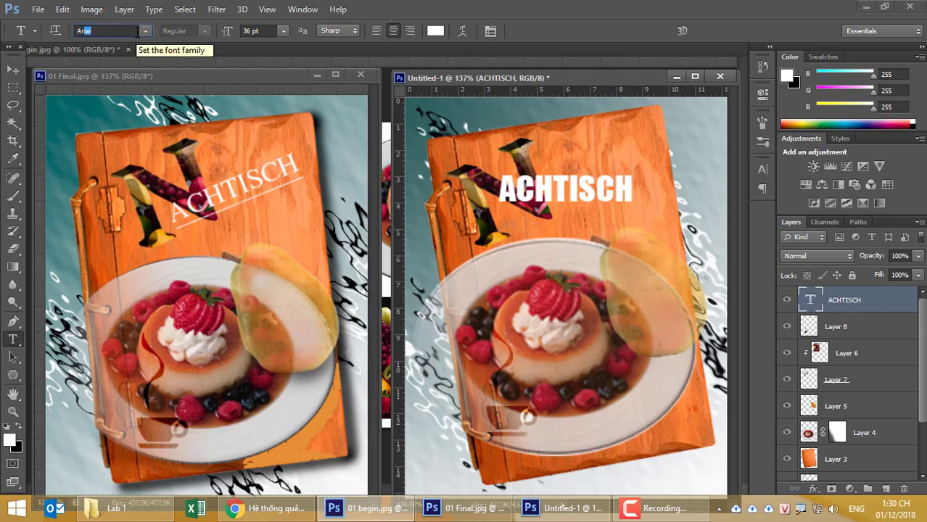
pyautogui.press('Return')
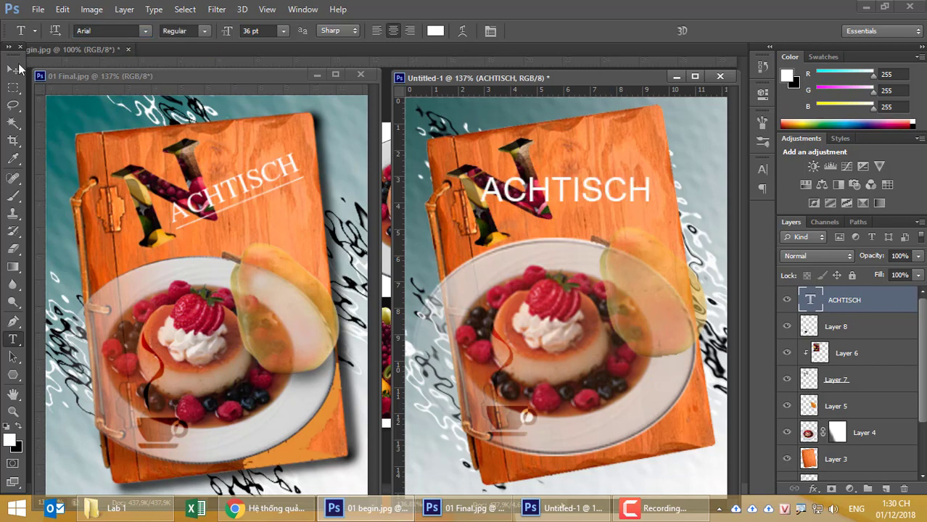
# Rotate the ACHTISCH title about -26° with Free Transform and nudge it into place
pyautogui.click(19, 68)
pyautogui.hotkey('ctrl', 't')
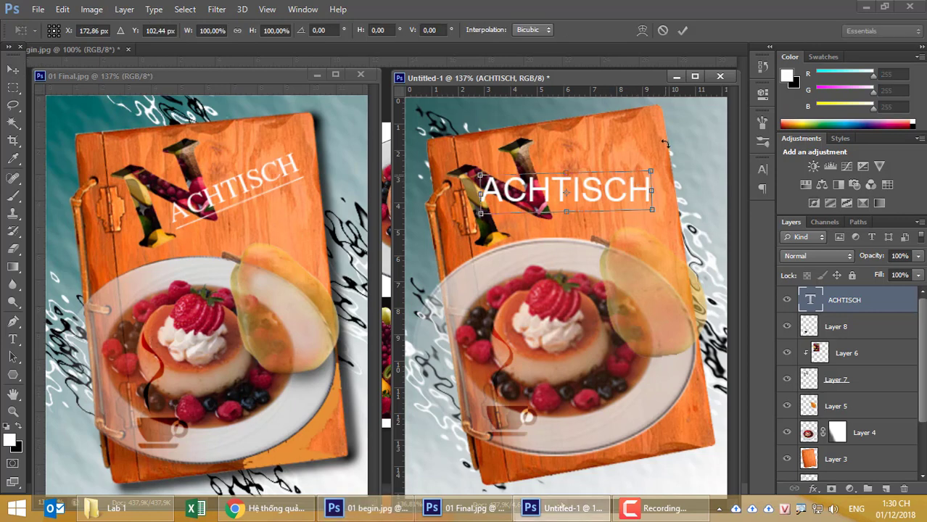
pyautogui.moveTo(664, 174); pyautogui.dragTo(652, 128)
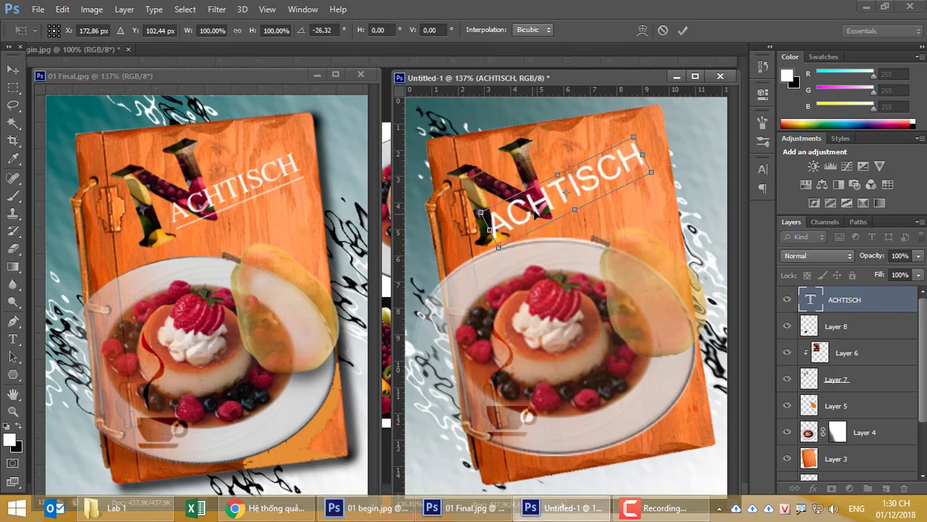
pyautogui.moveTo(537, 214); pyautogui.dragTo(542, 210)
pyautogui.press('Return')
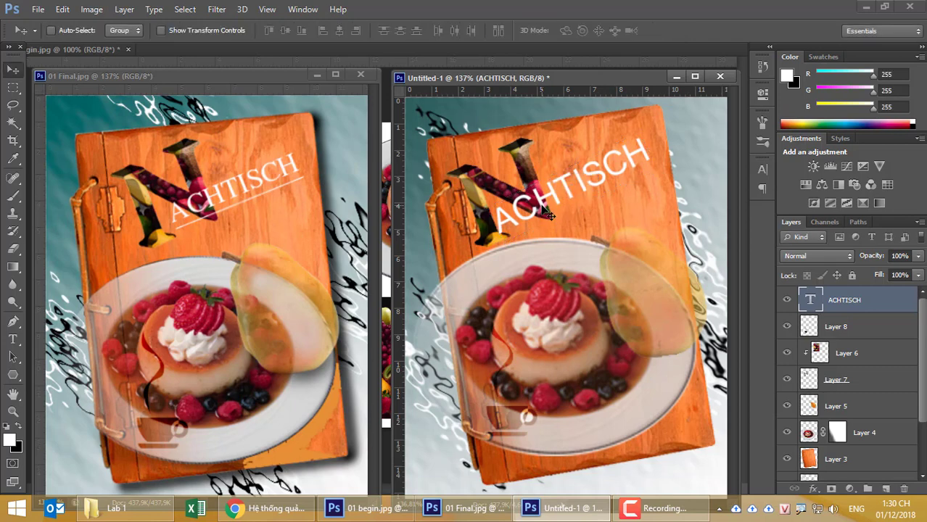
# Check that the title's font style stays Regular
pyautogui.click(13, 338)
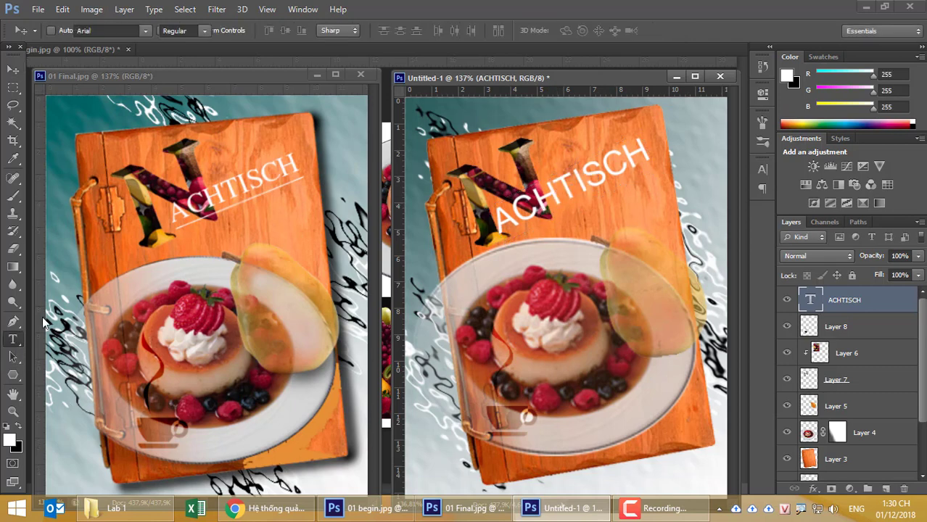
pyautogui.click(204, 32)
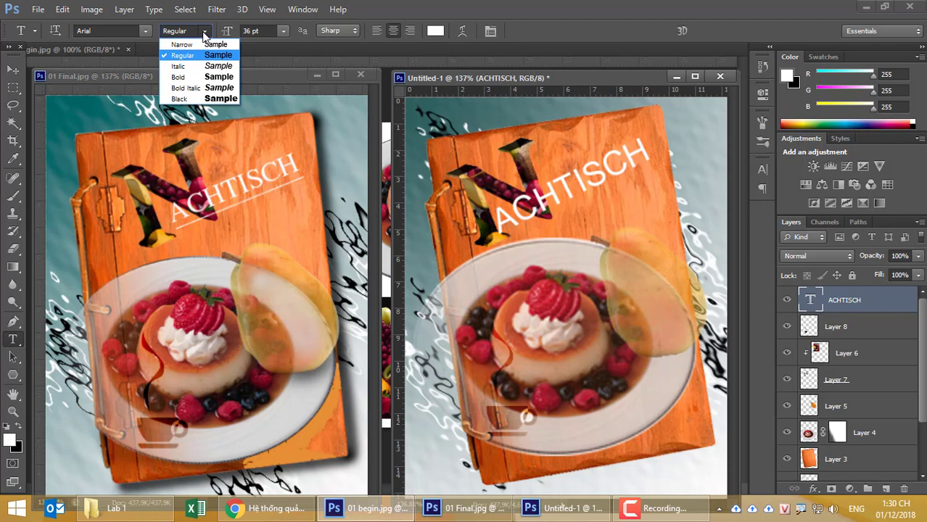
pyautogui.click(580, 23)
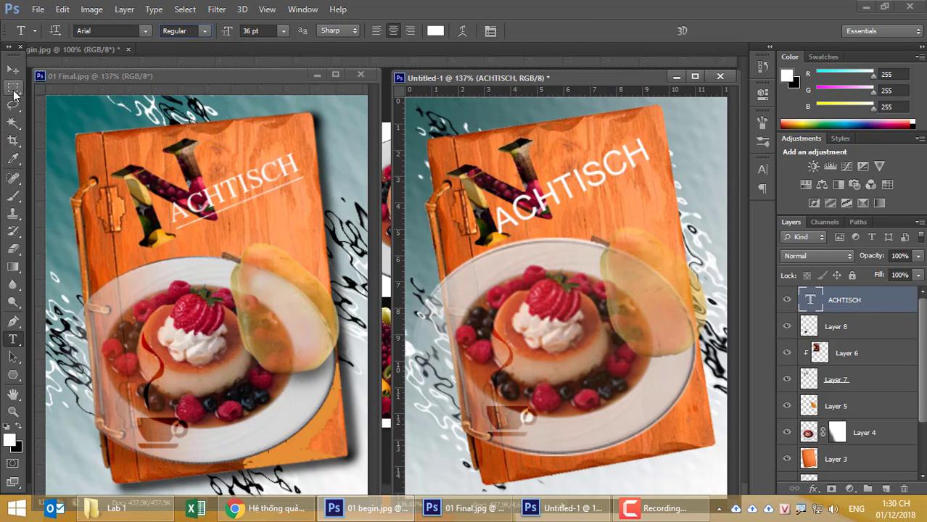
# Add a new layer and draw a straight Pen path beneath the ACHTISCH title
pyautogui.click(14, 323)
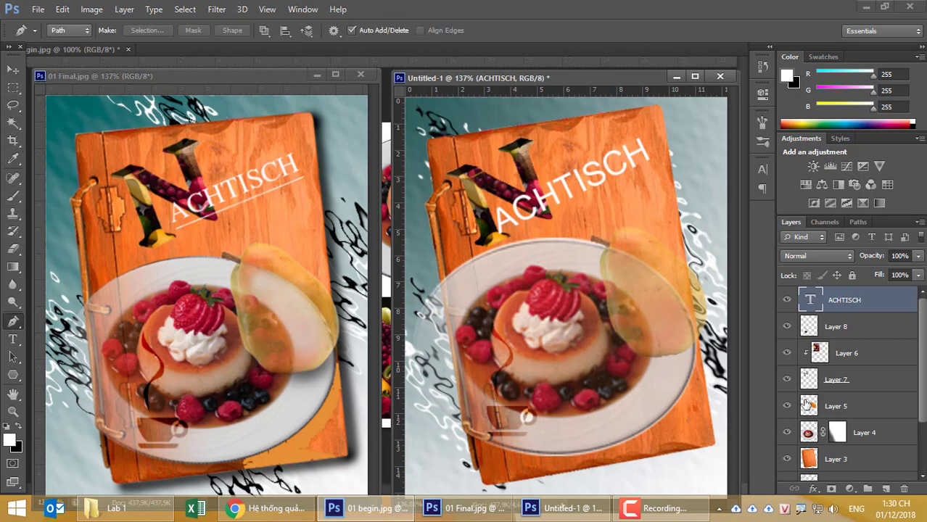
pyautogui.click(888, 490)
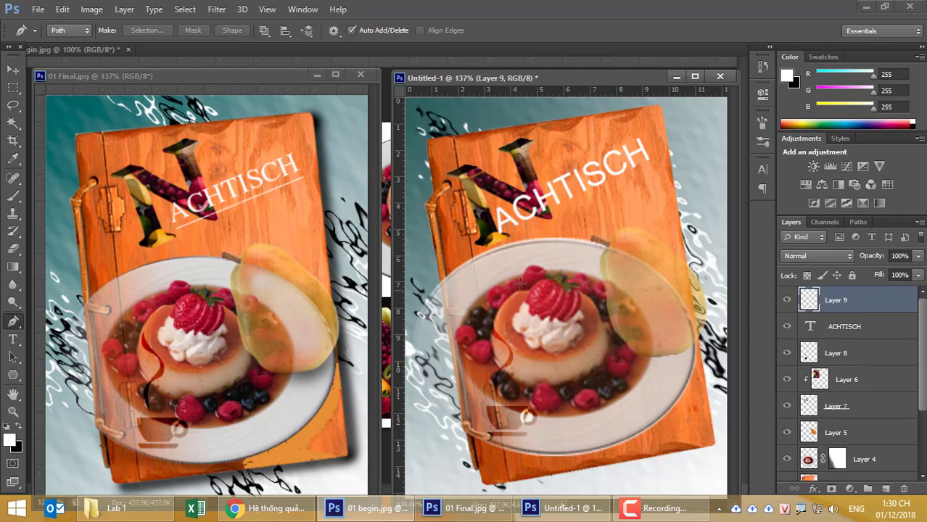
pyautogui.click(504, 242)
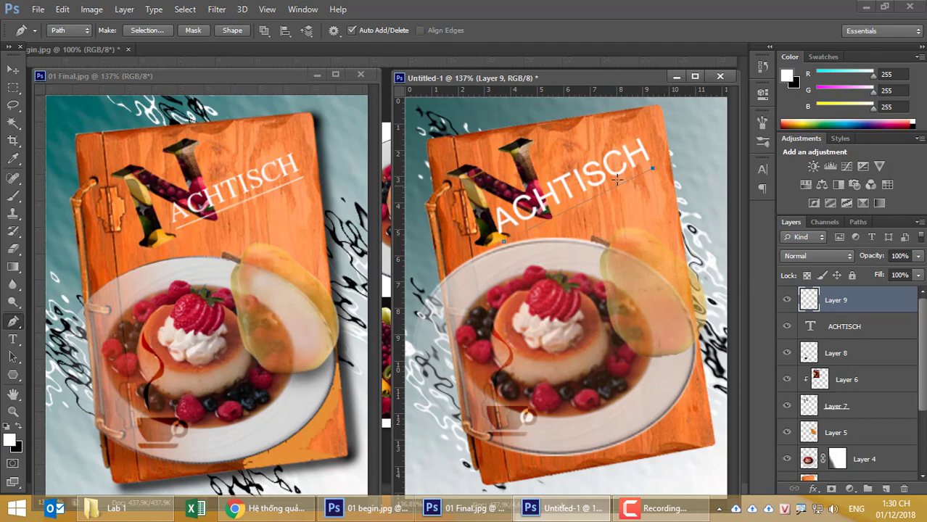
pyautogui.click(653, 170)
# Set the Brush to a thin hard round preset
pyautogui.click(14, 193)
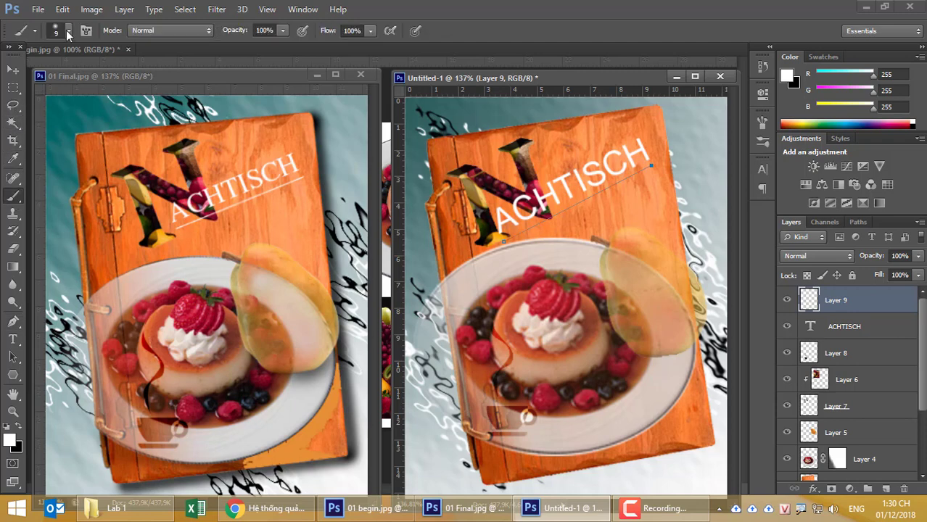
pyautogui.click(66, 32)
pyautogui.click(50, 136)
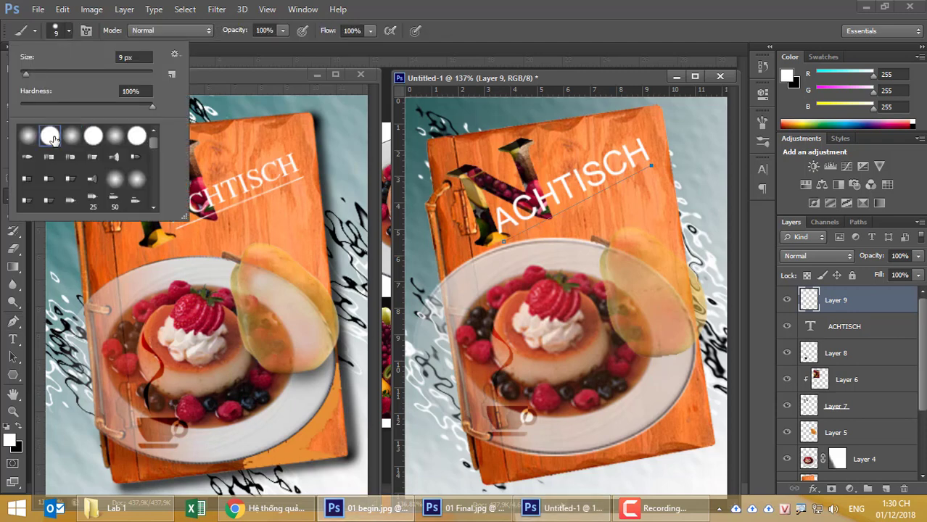
pyautogui.press('Return')
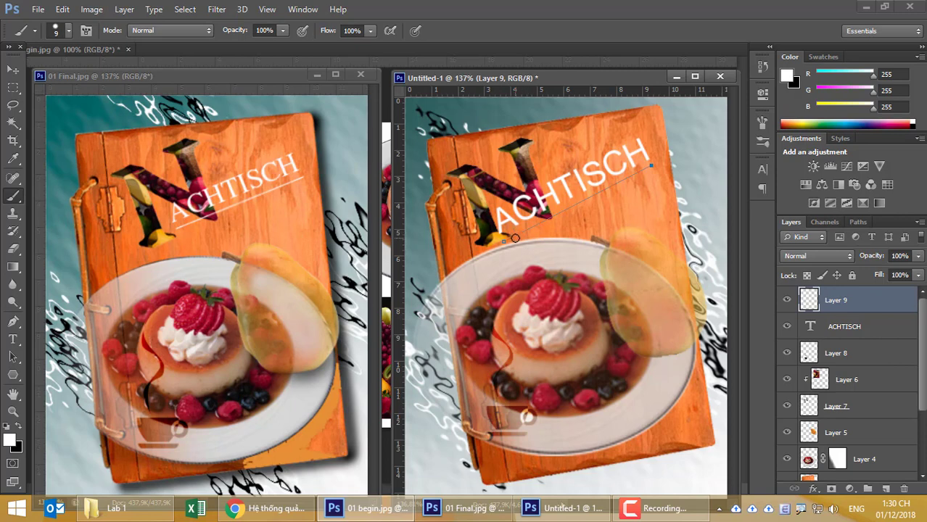
pyautogui.press('[')
pyautogui.press('[')
pyautogui.press('[')
pyautogui.press('[')
# Stroke the work path with the brush to draw the white underline
pyautogui.click(862, 223)
pyautogui.rightClick(846, 254)
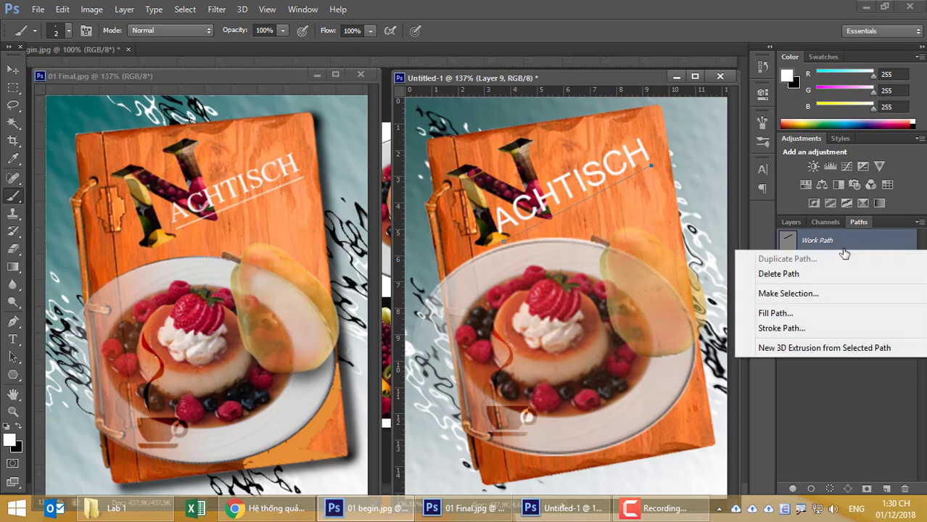
pyautogui.click(790, 328)
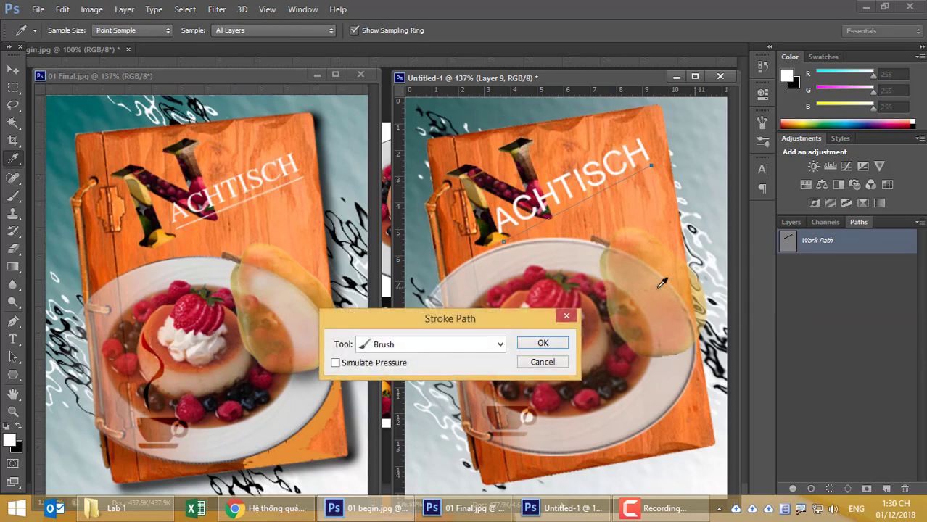
pyautogui.click(533, 346)
pyautogui.click(852, 289)
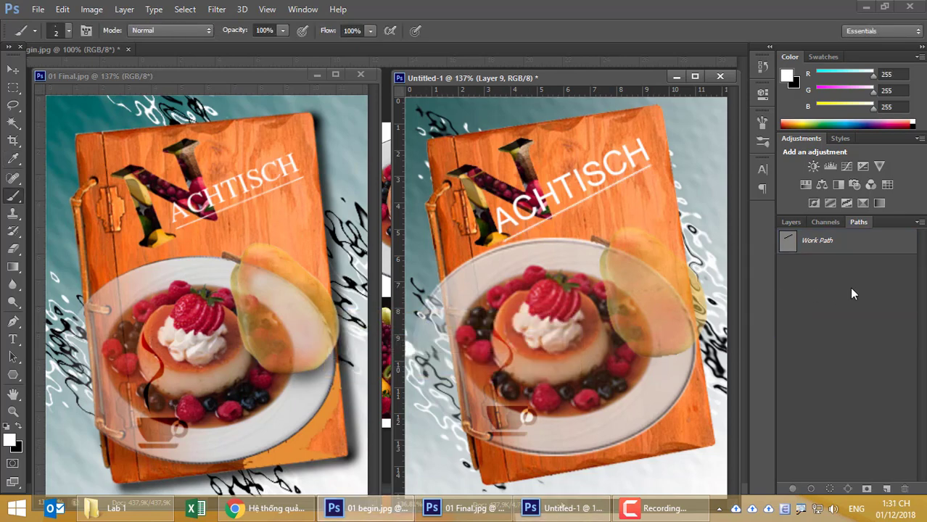